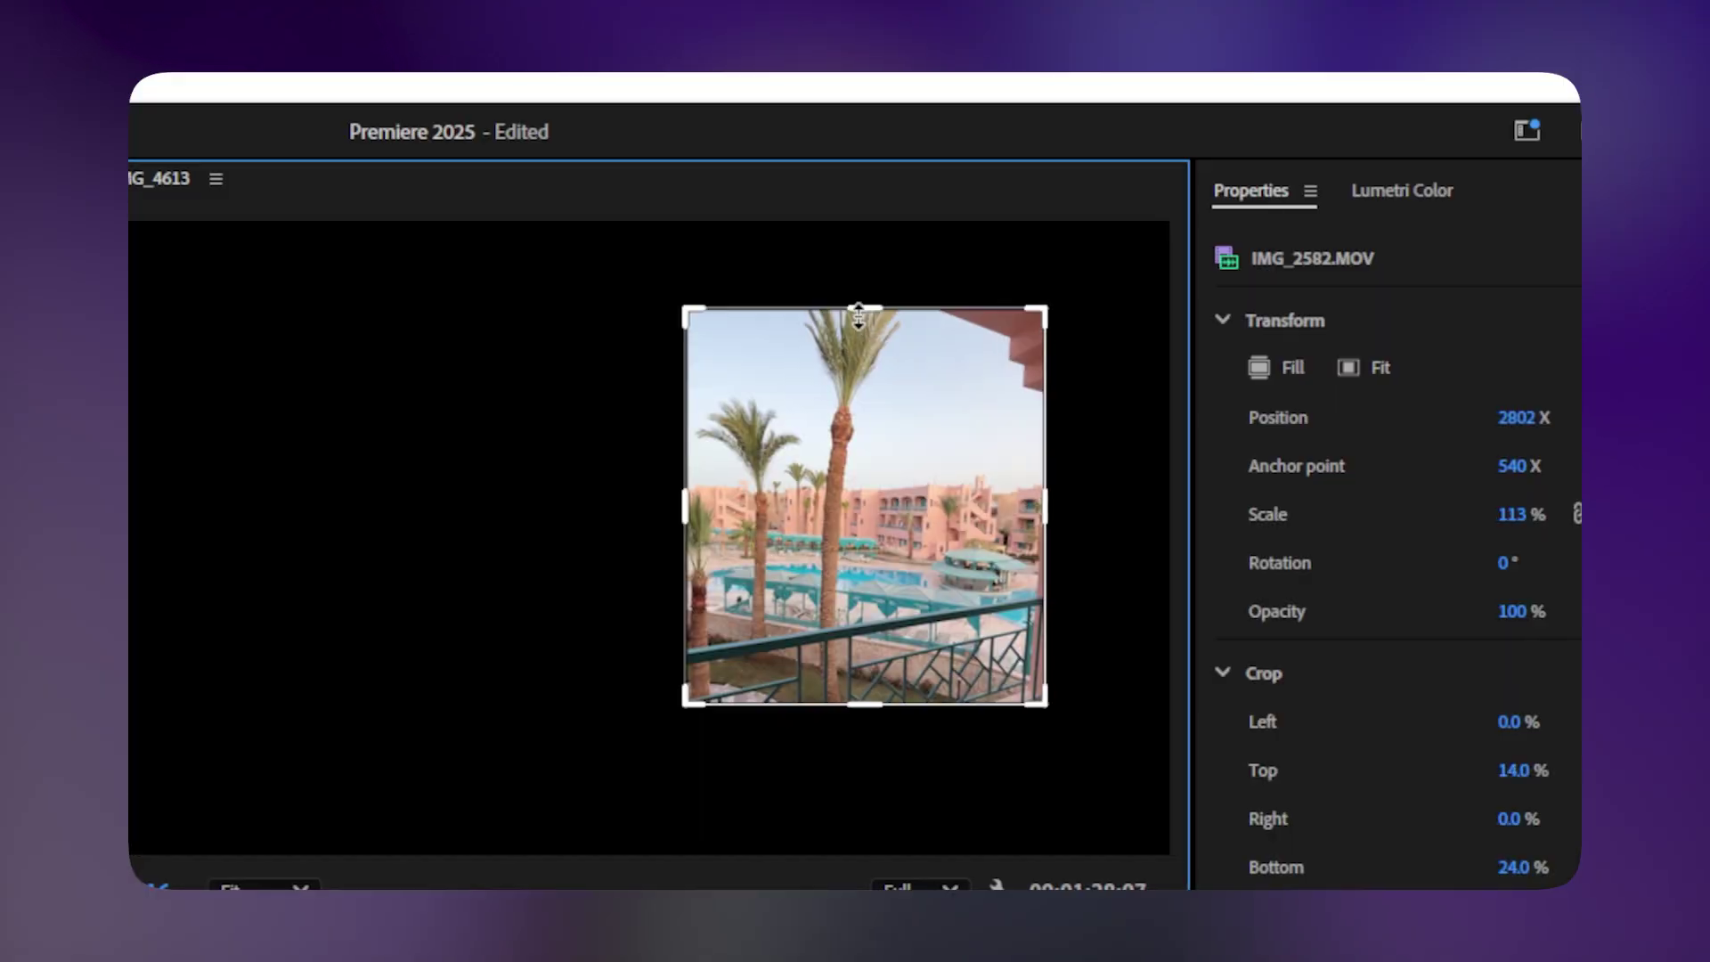
Step: Reset the top crop to 0%, set LOCKER ROOM in The Bold Font, and crop the forest shot's top and bottom
drag(855, 311, 856, 169)
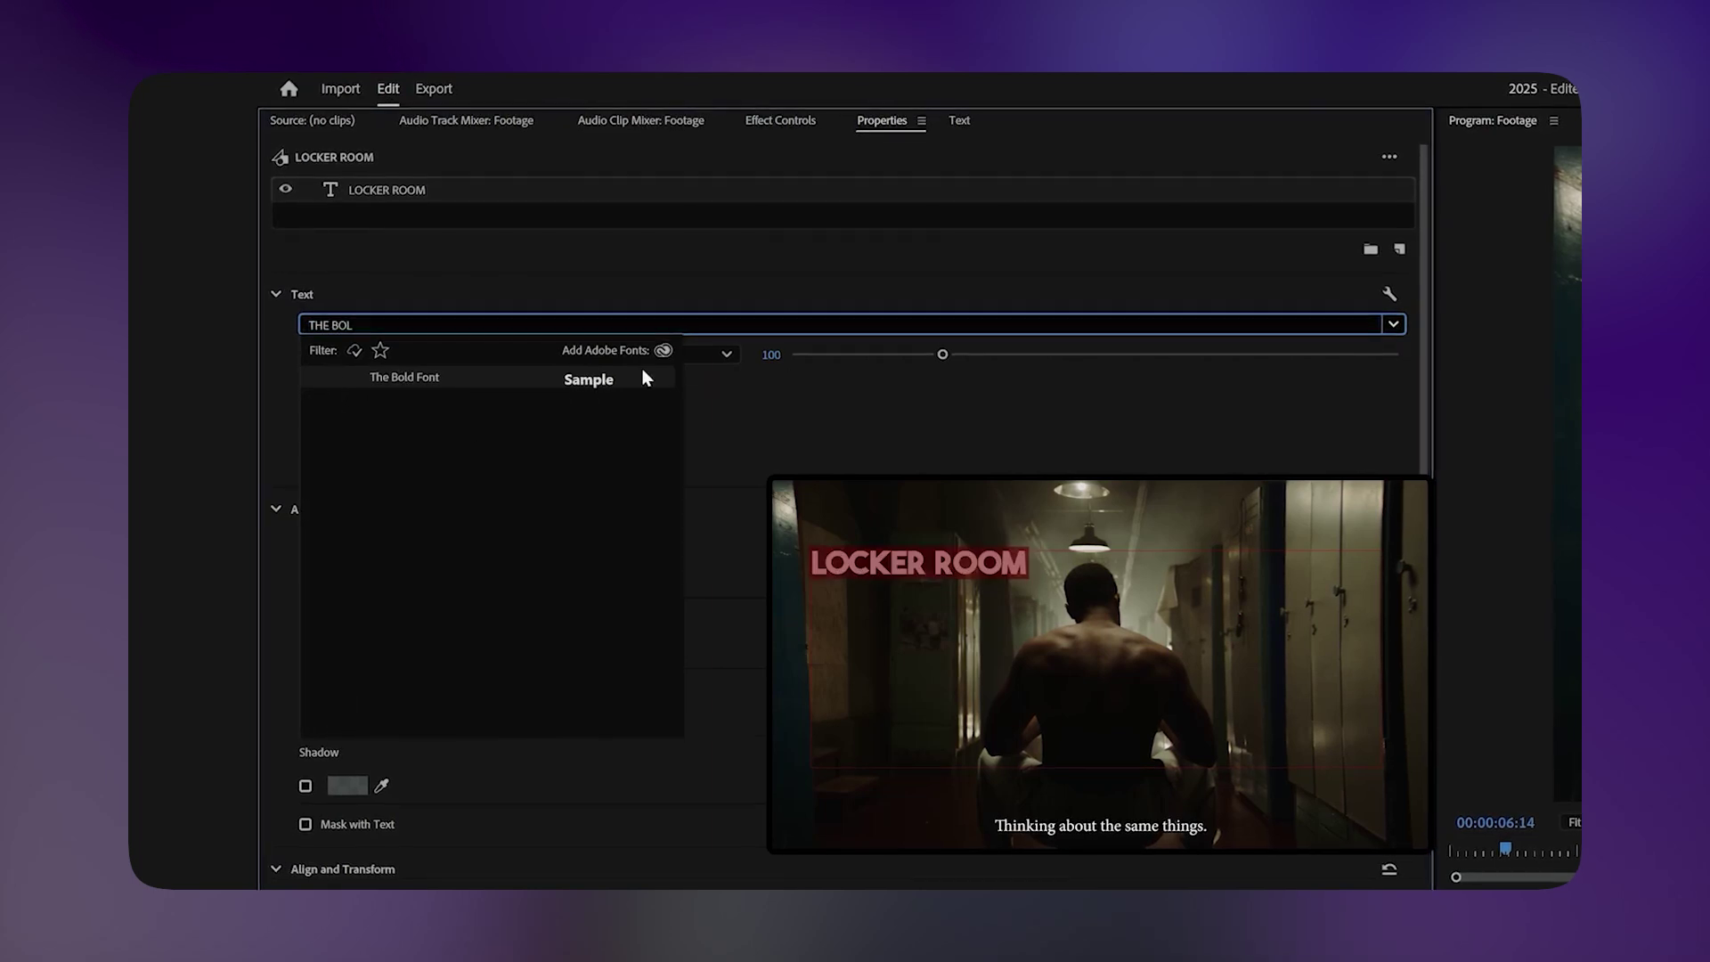
click(649, 378)
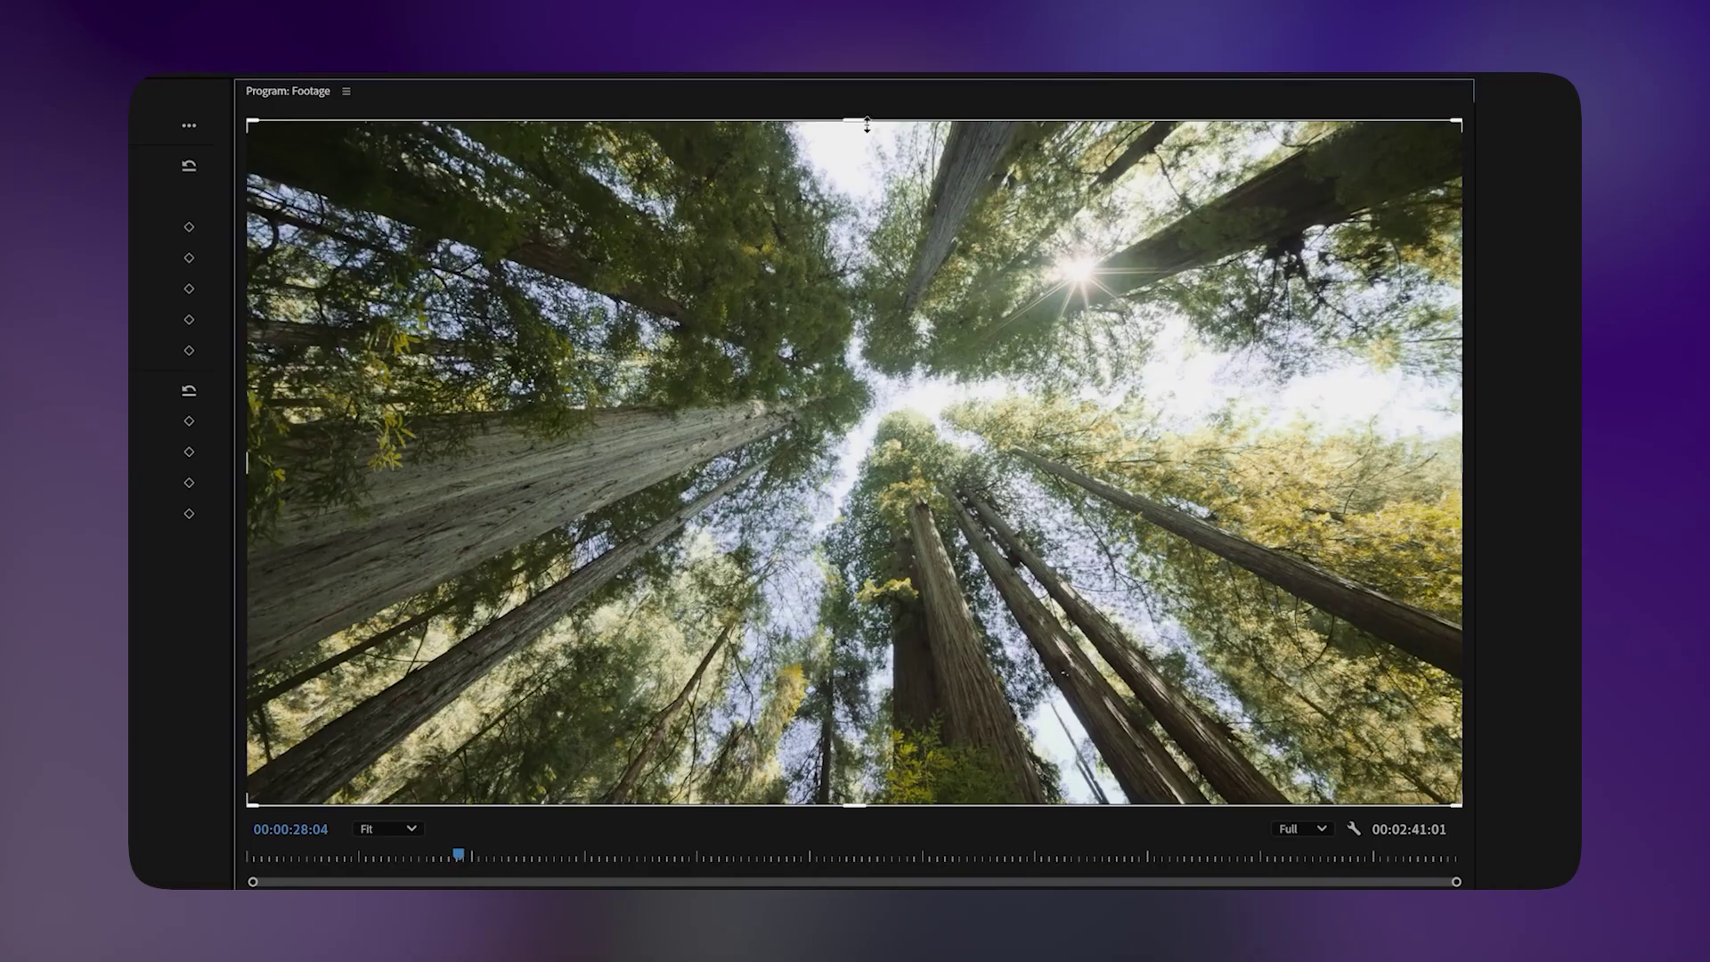
drag(867, 125, 855, 209)
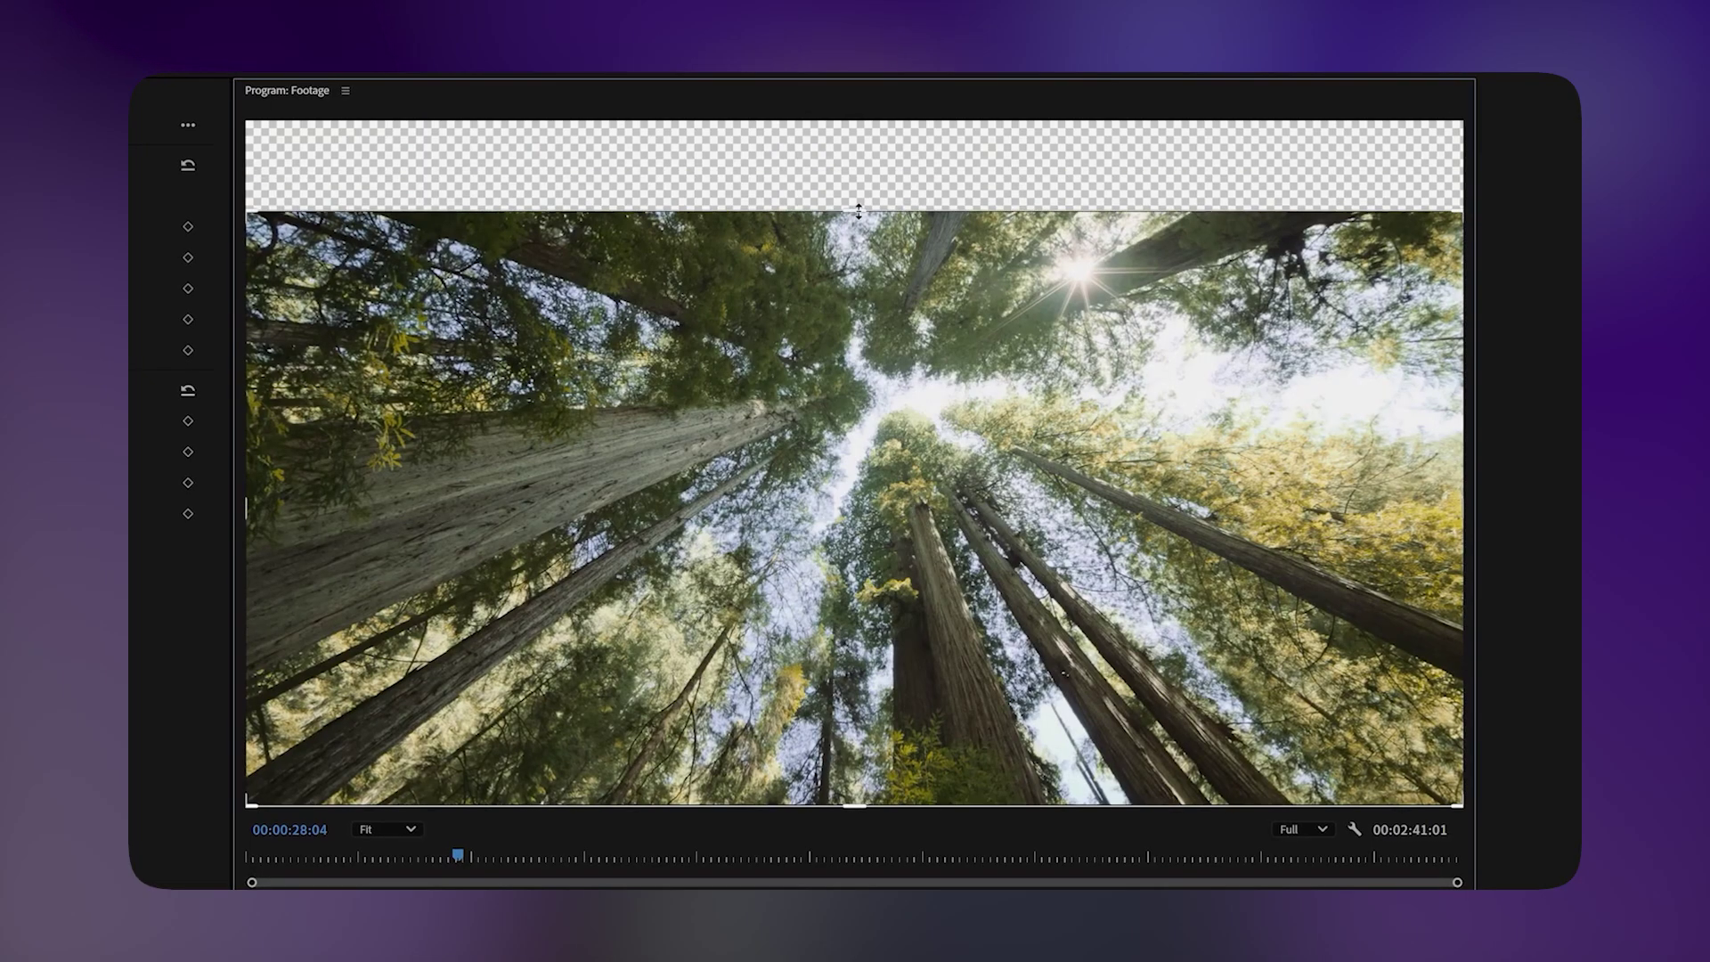
drag(855, 804, 855, 744)
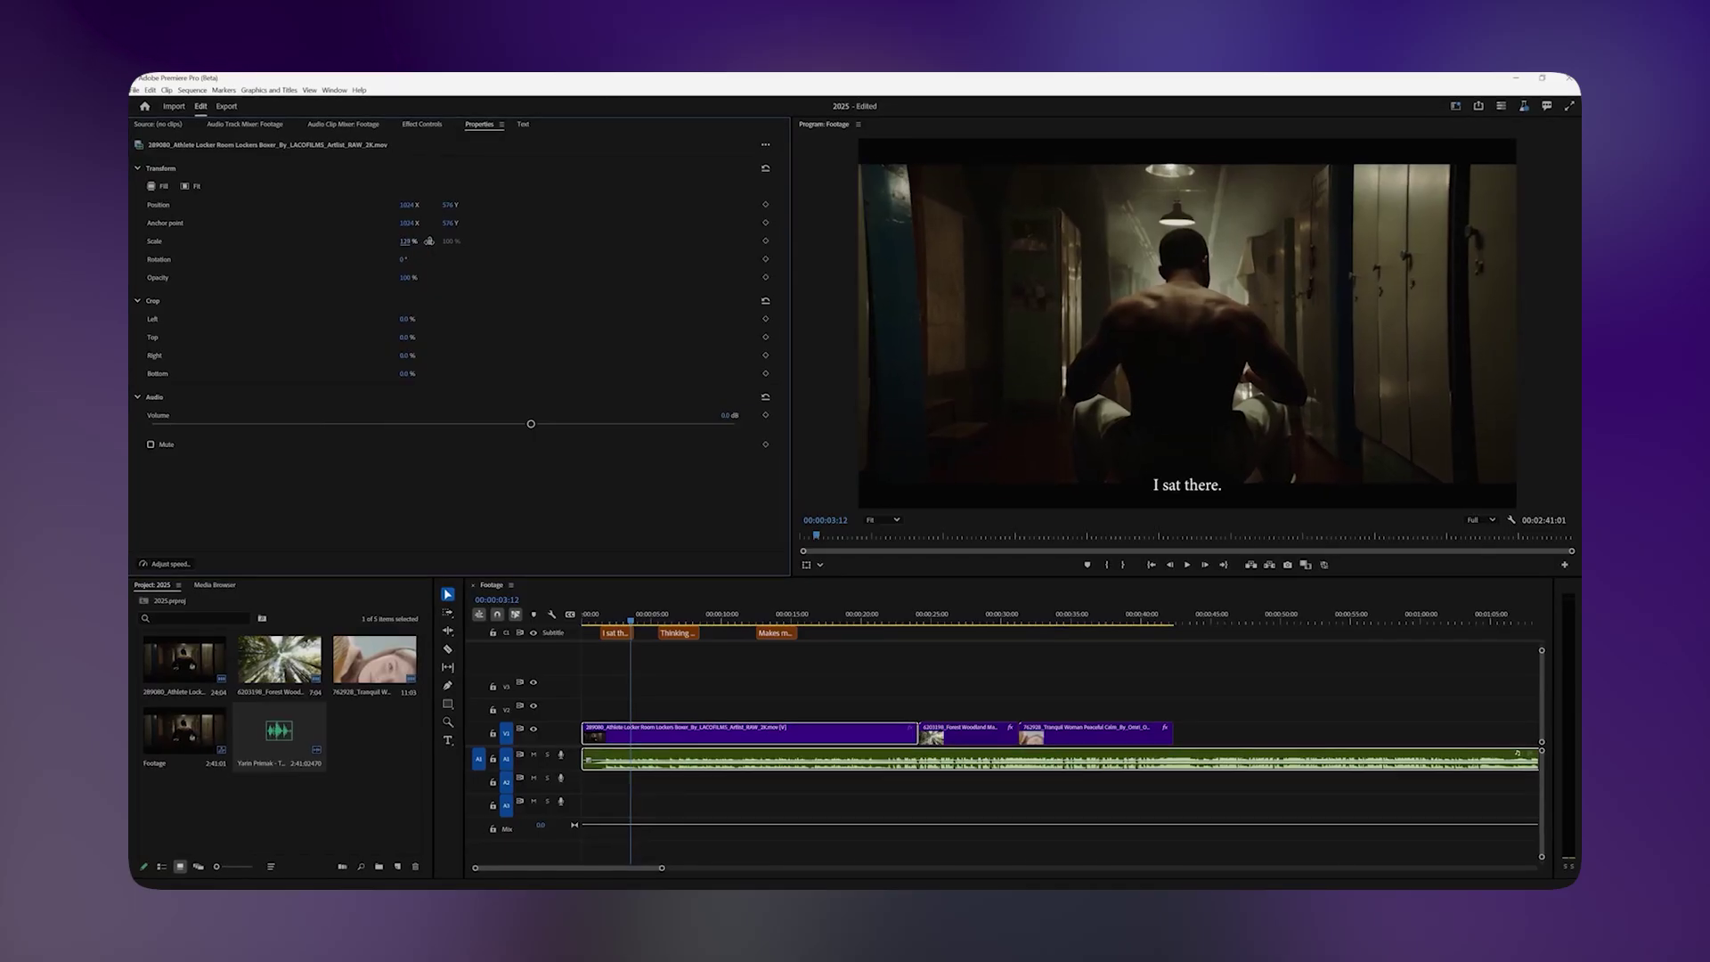
Step: Scale the clip from 129% to 156% and set clip volumes to -22.1 dB and about -0.5 dB
drag(428, 240, 444, 240)
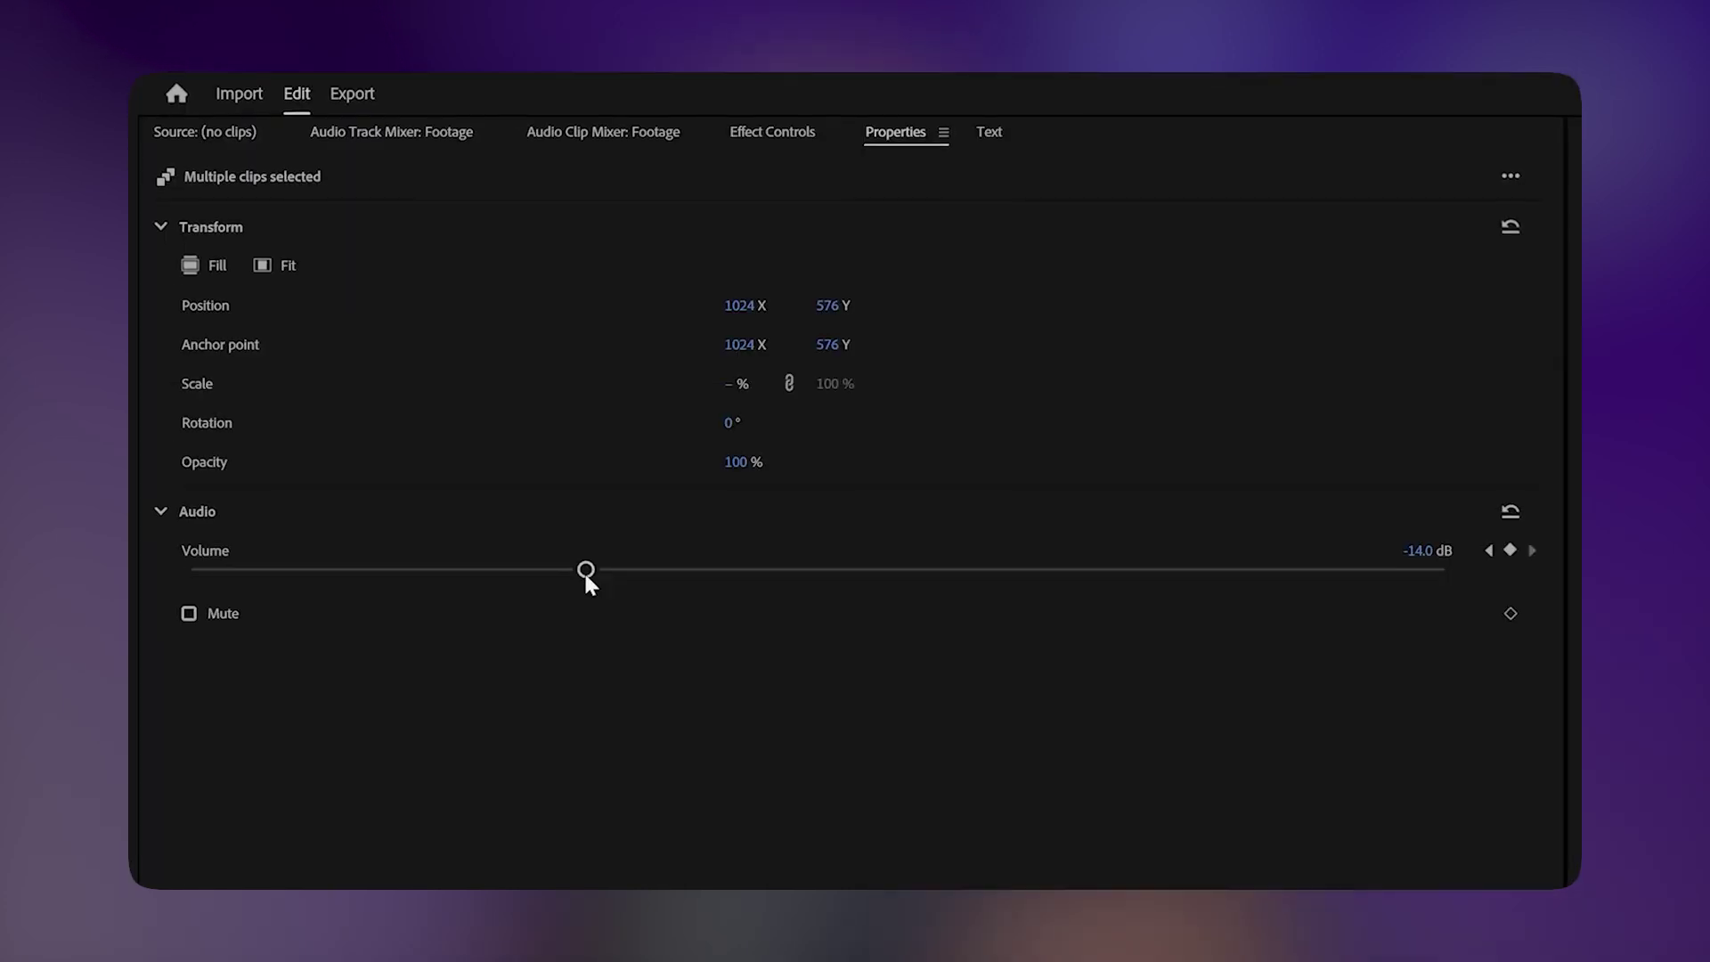
drag(584, 570, 449, 574)
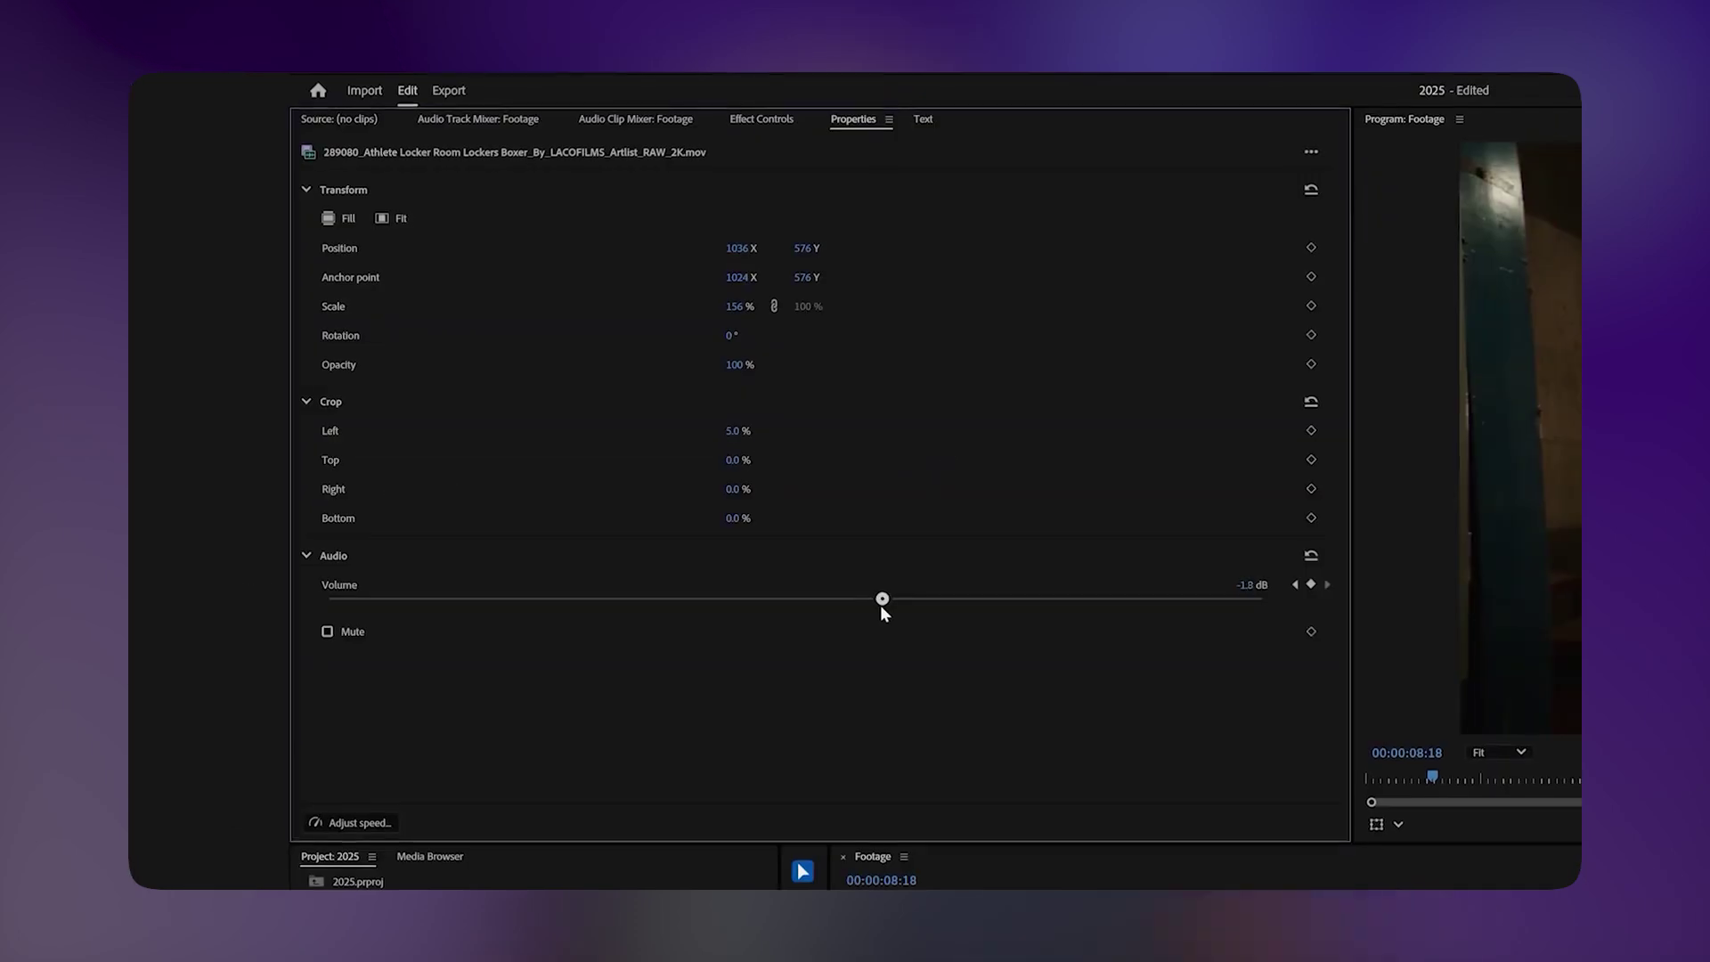
drag(880, 605, 918, 607)
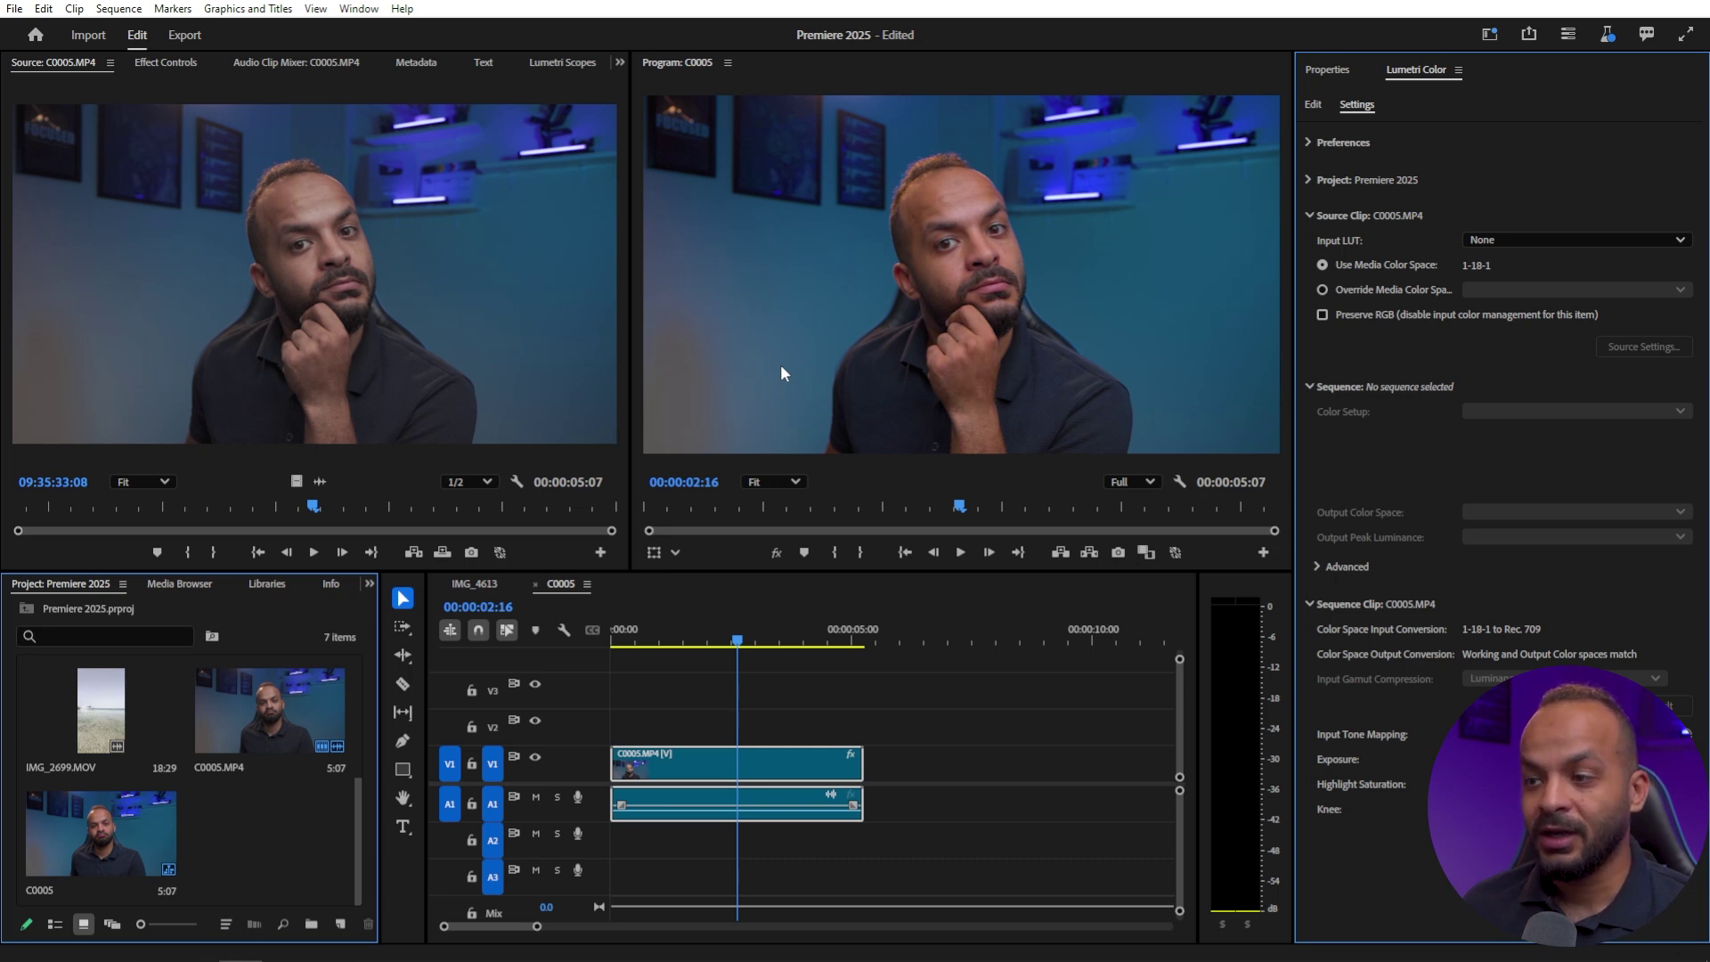
Step: Drop a second C0005.MP4 onto V1 directly after the first clip and select the new copy
click(677, 703)
drag(259, 725, 910, 764)
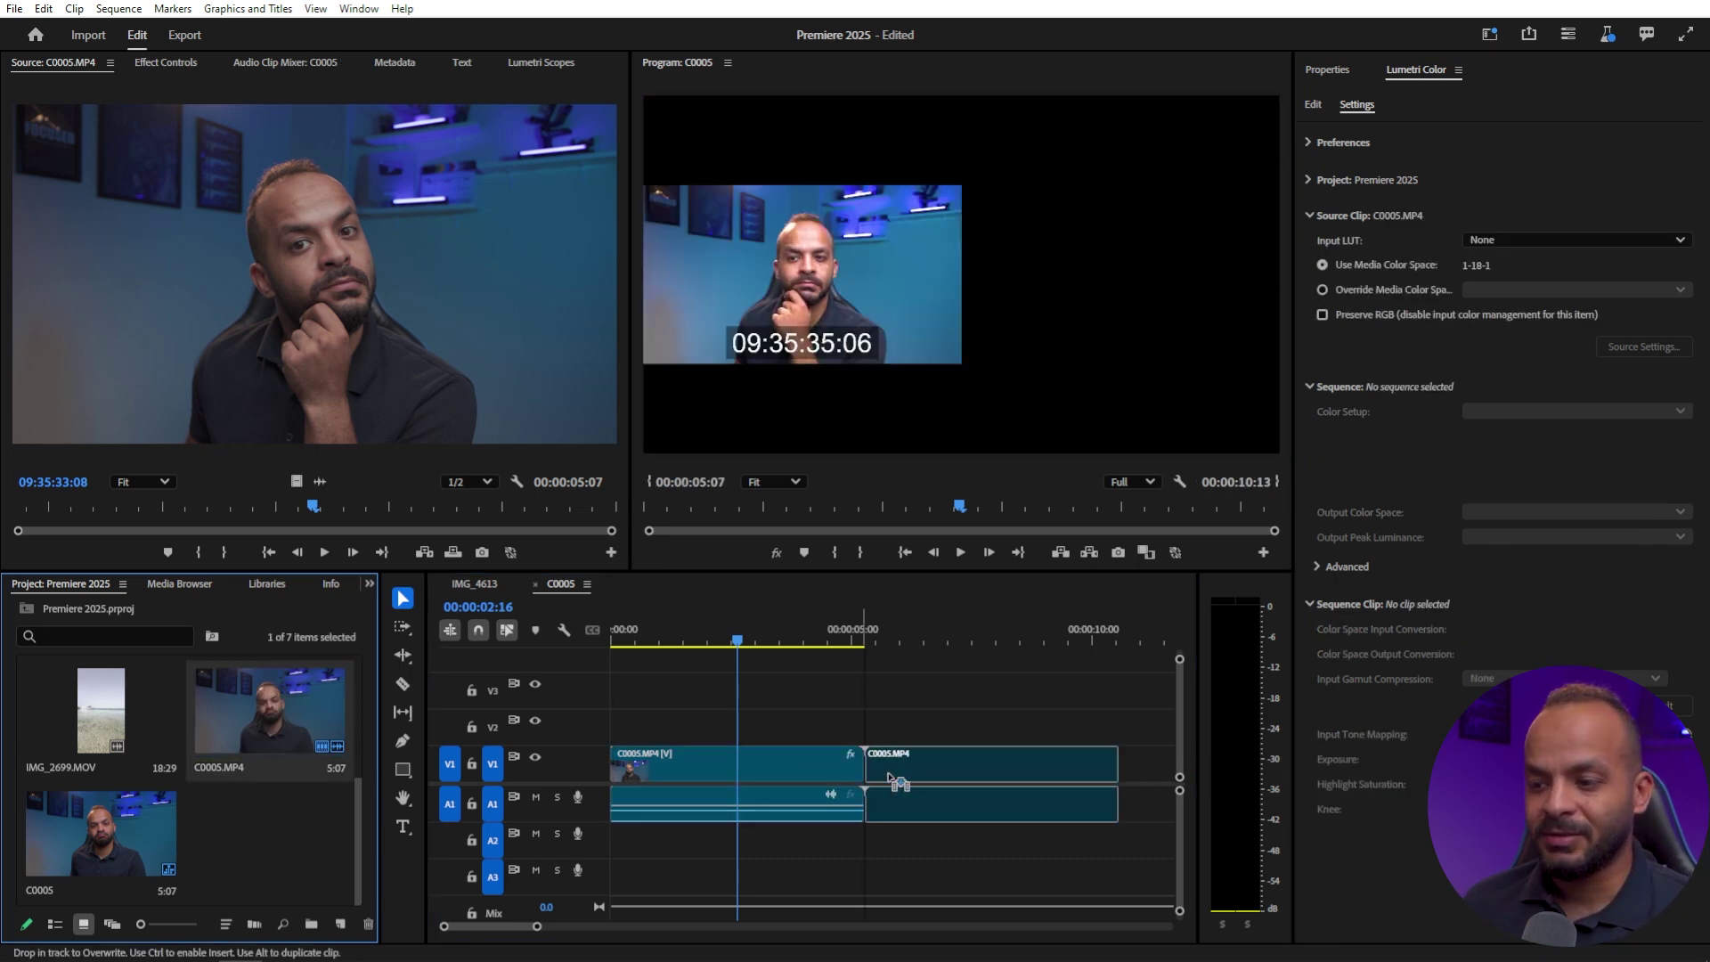
click(1014, 619)
click(1045, 762)
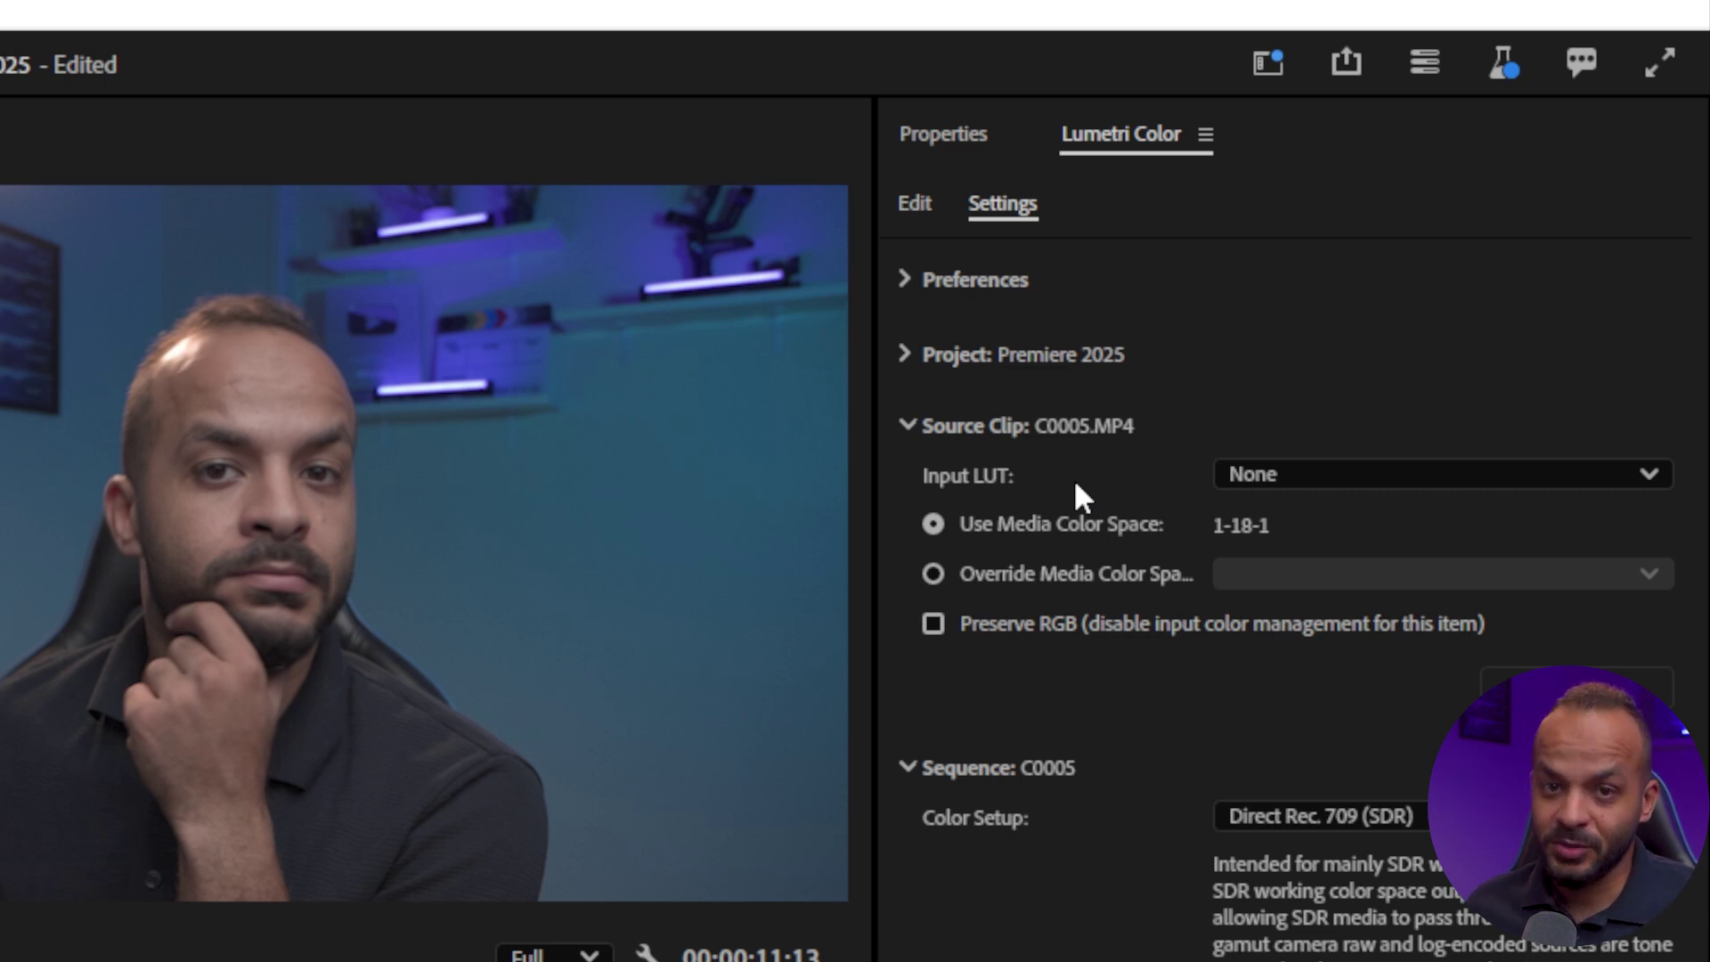
Step: Toggle Preserve RGB on and off for C0005.MP4 in Lumetri Settings to compare the look
click(932, 623)
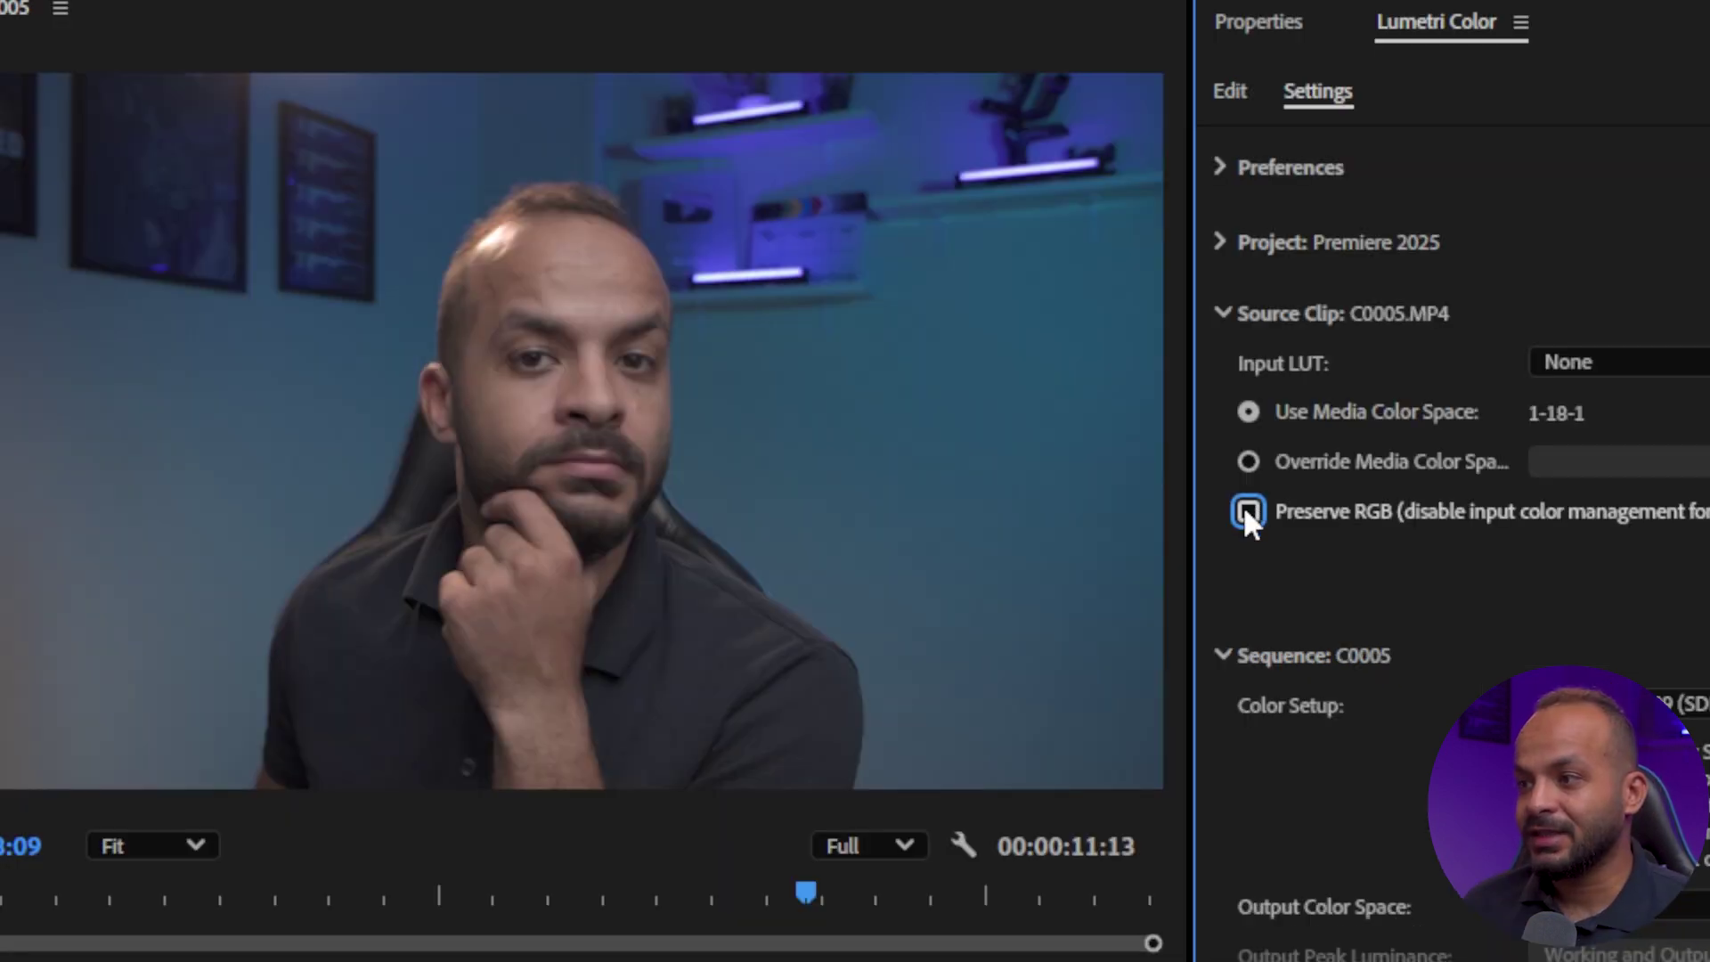
click(1246, 512)
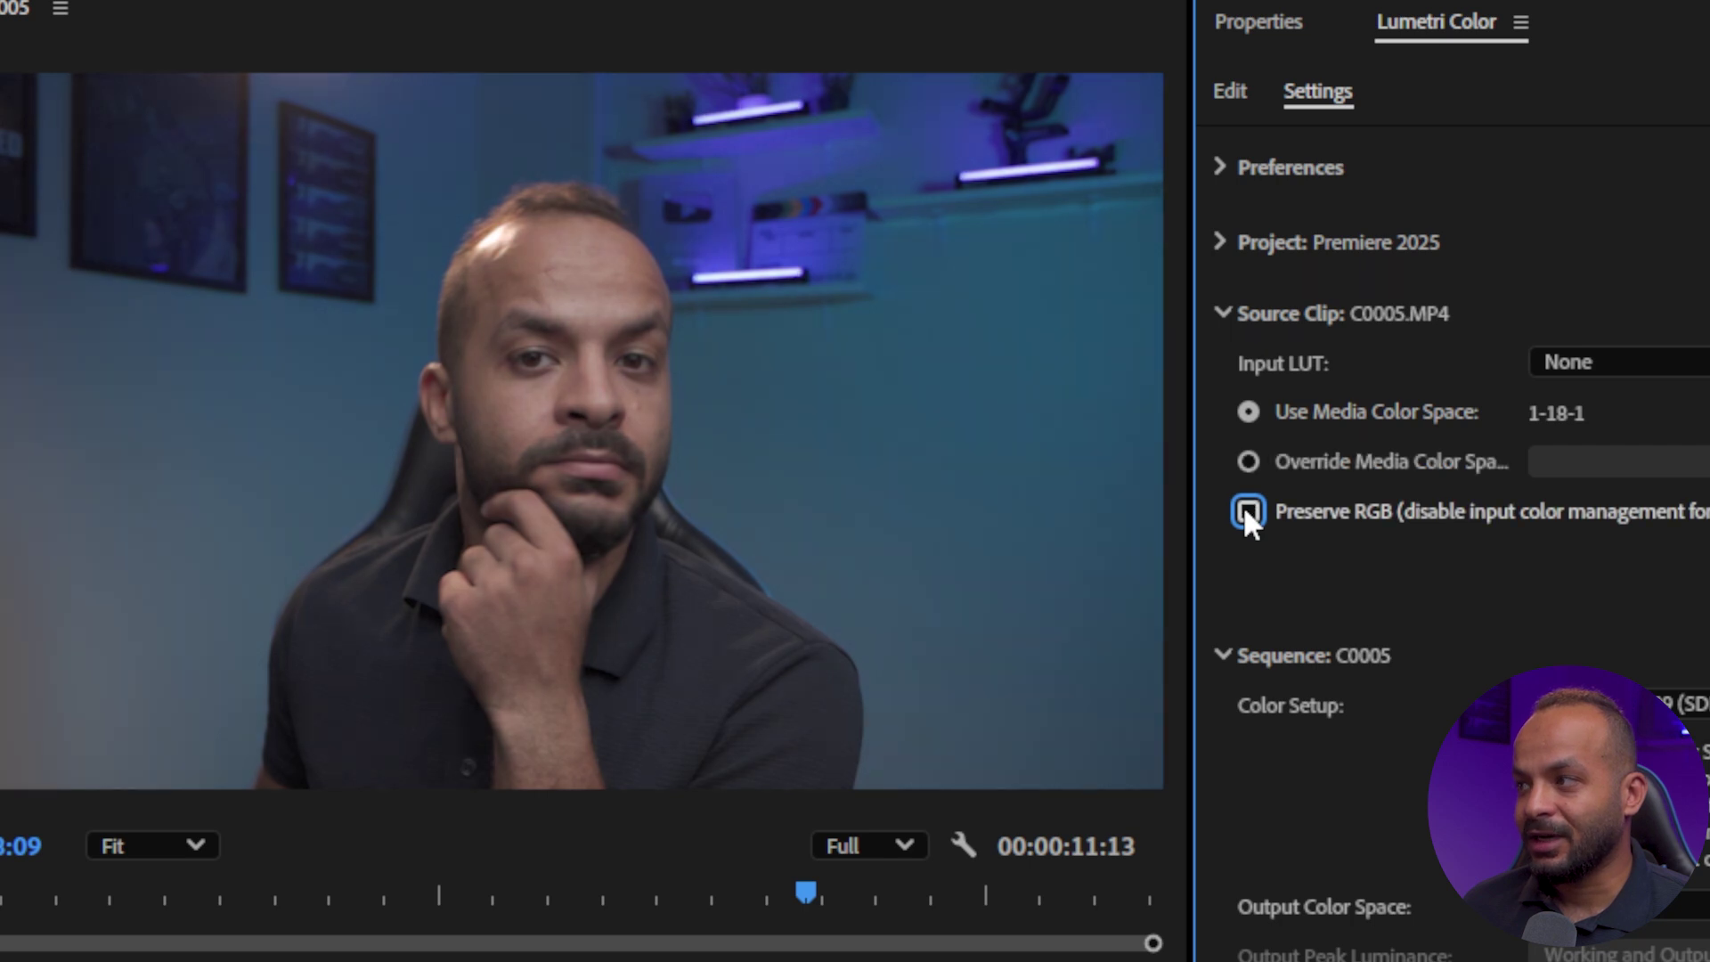
click(1251, 526)
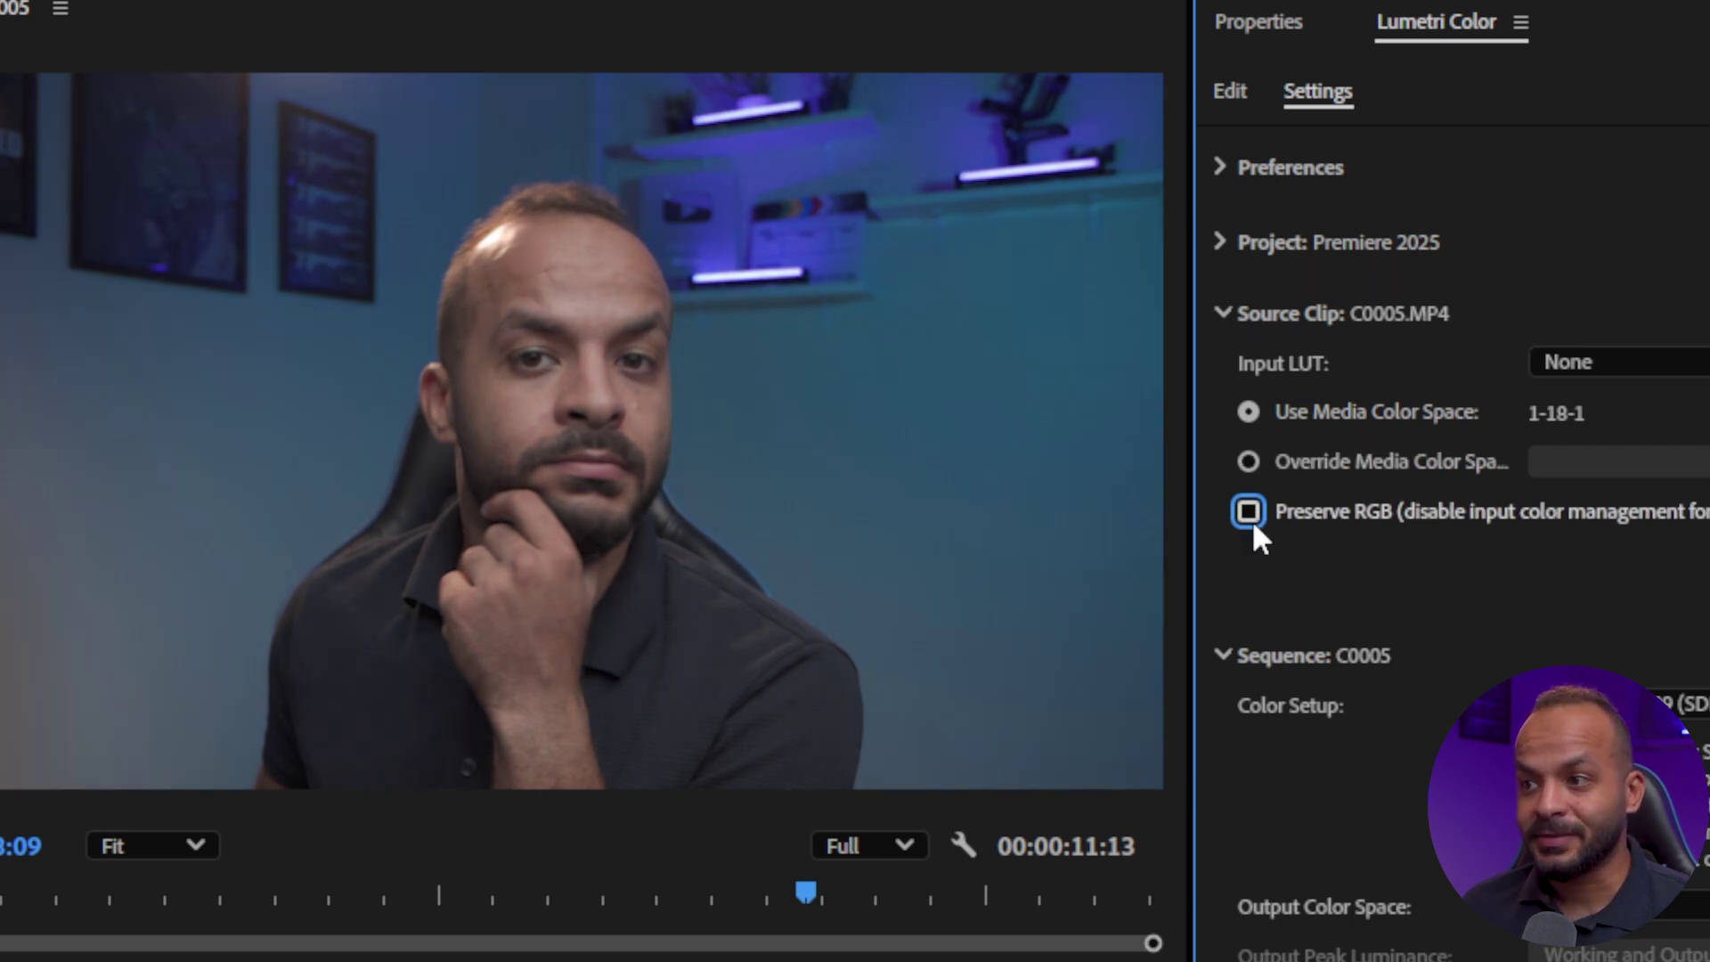
click(1249, 516)
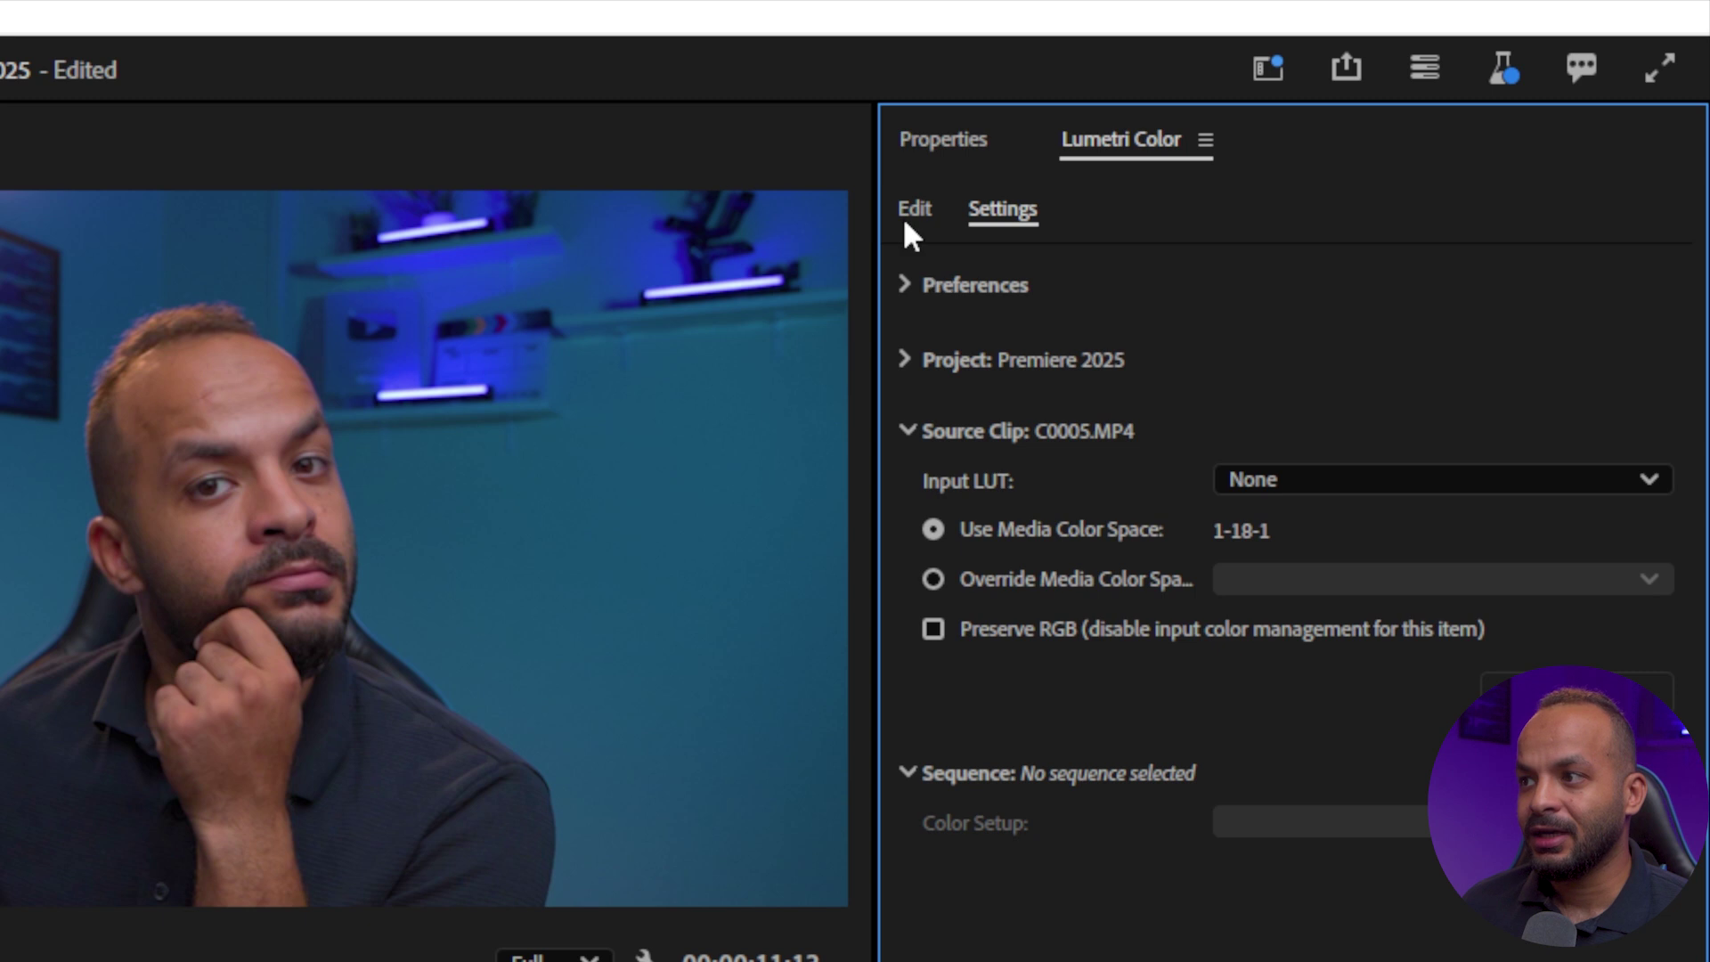
Step: Show the Lumetri Basic Correction controls and select the C0005 clip to review its adjustments
click(912, 214)
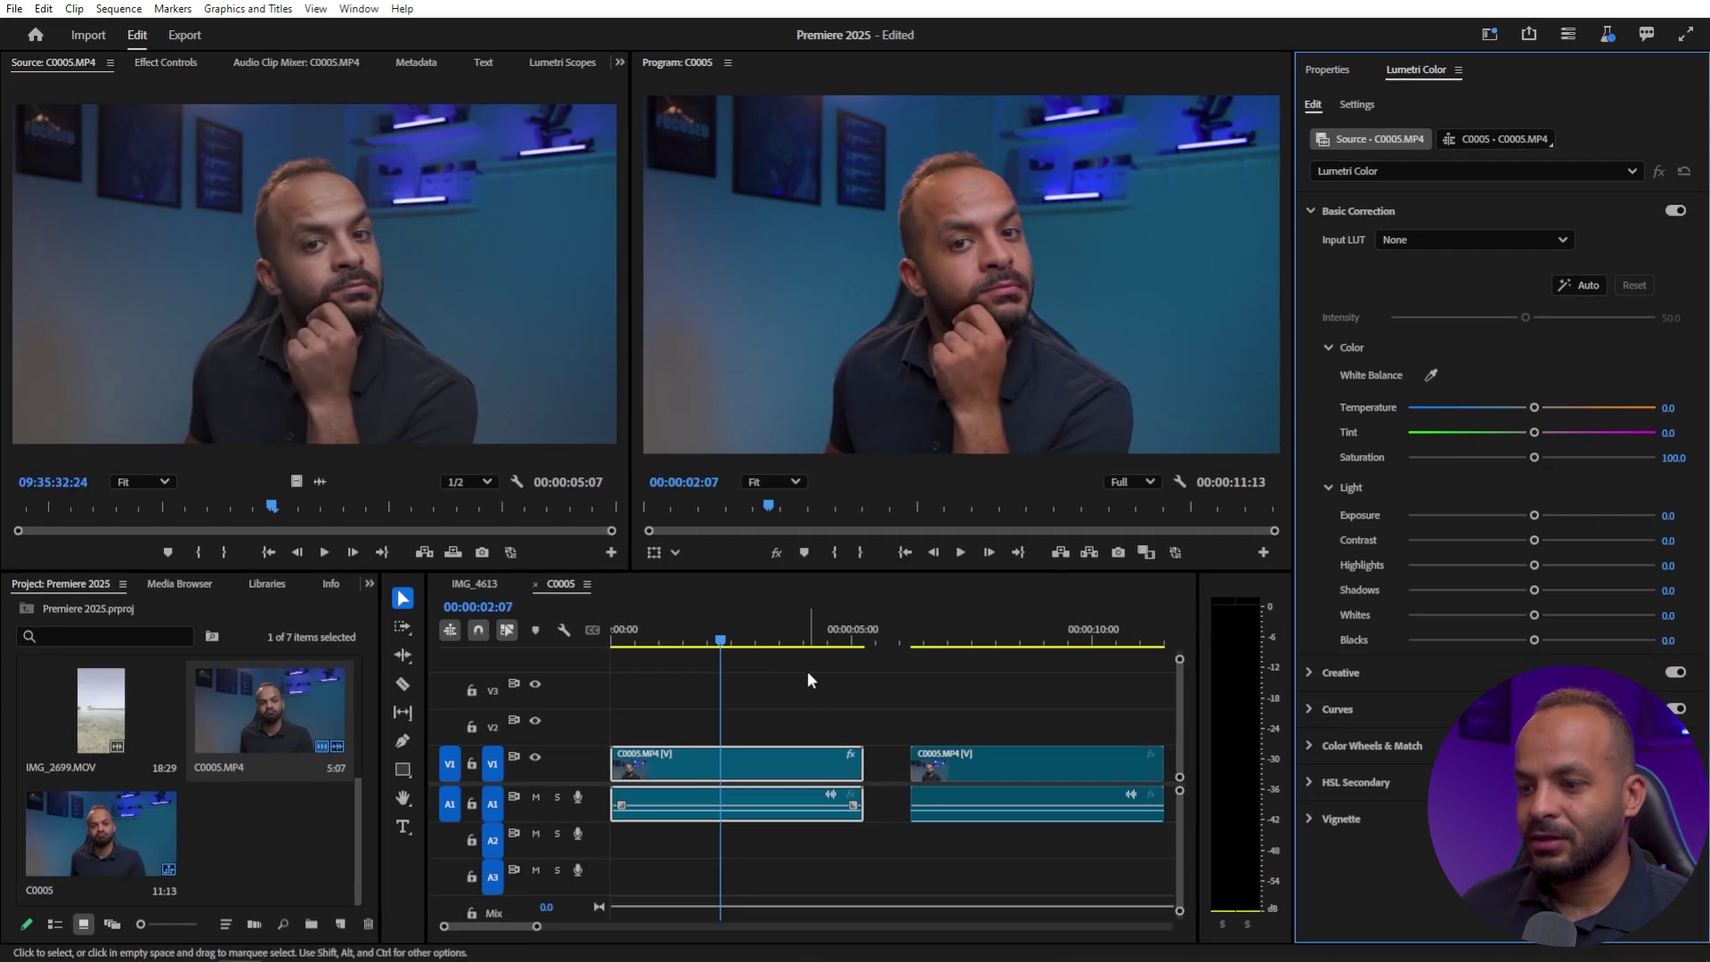
click(742, 772)
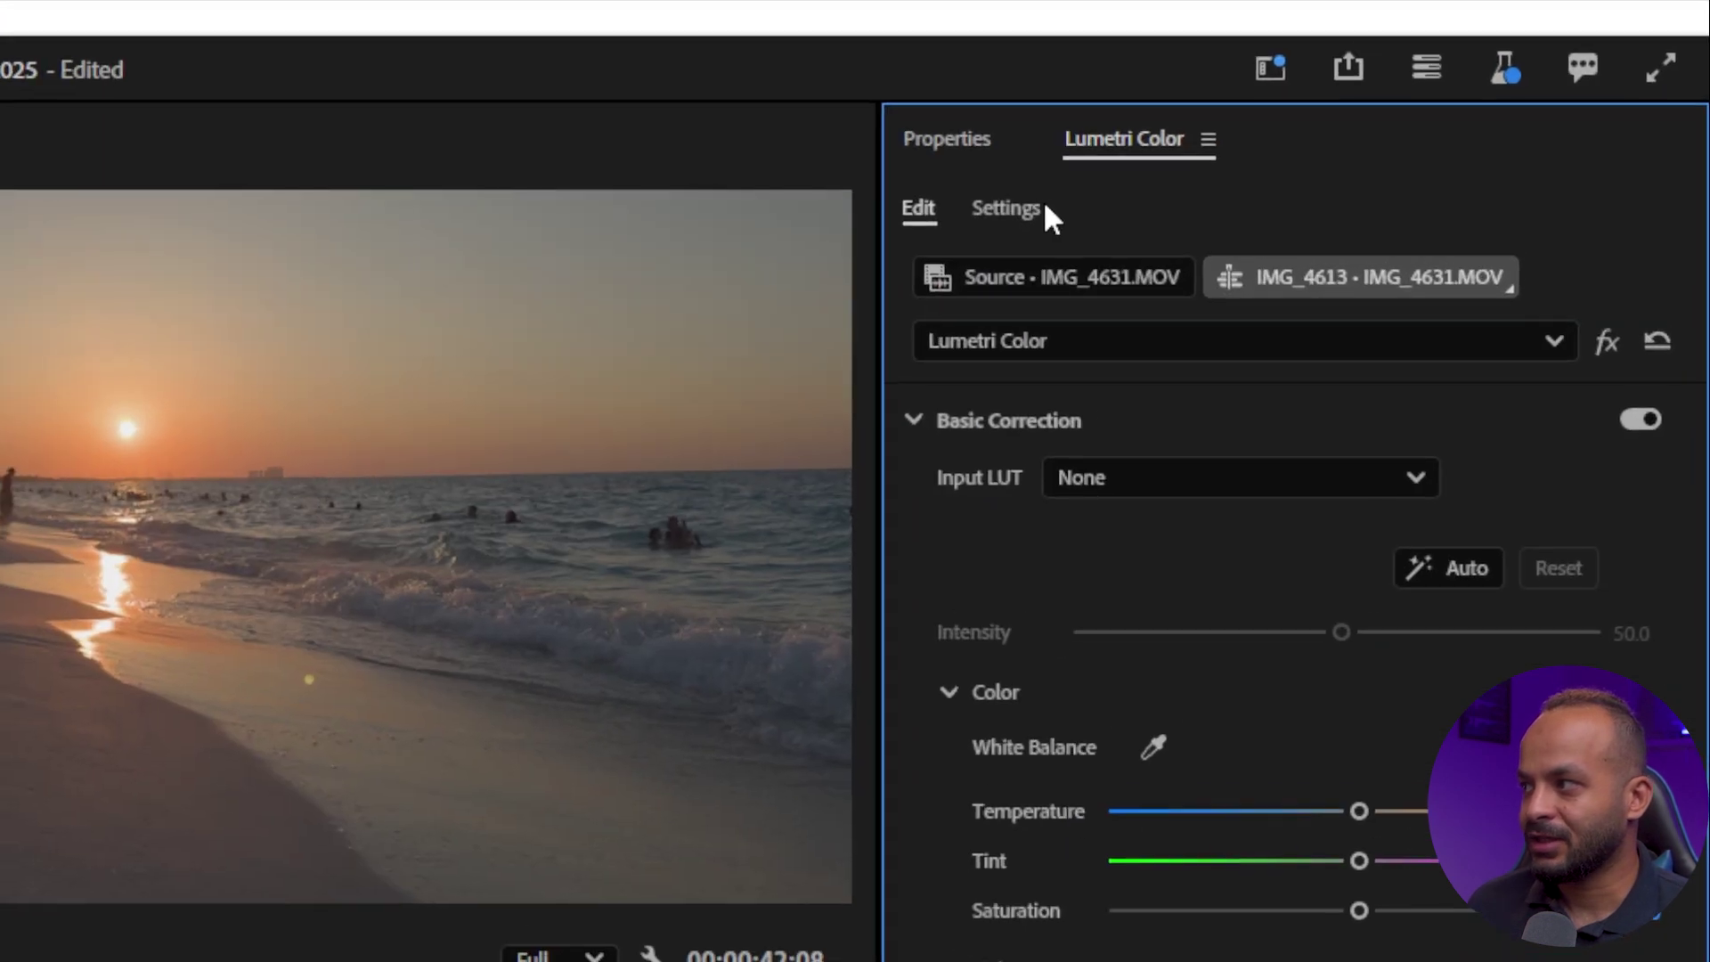
Step: Set the beach clip to Use Media Color Space (Rec. 709), then return the playhead to the opening buildings shot
click(1375, 105)
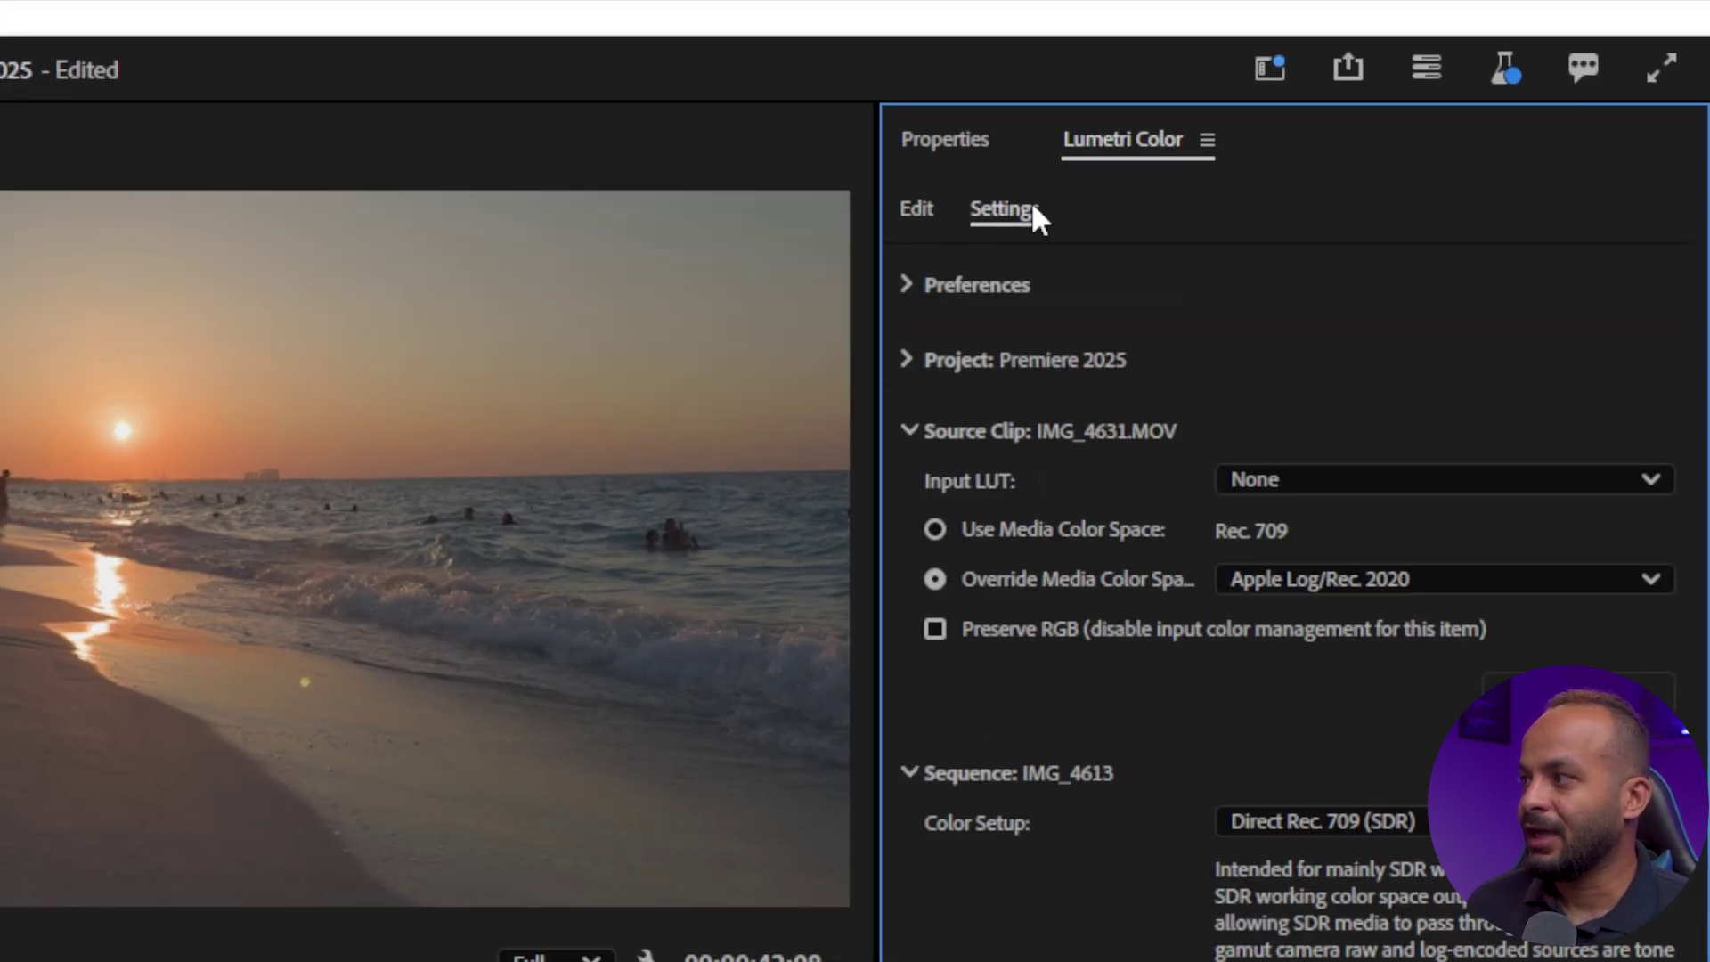
click(1416, 272)
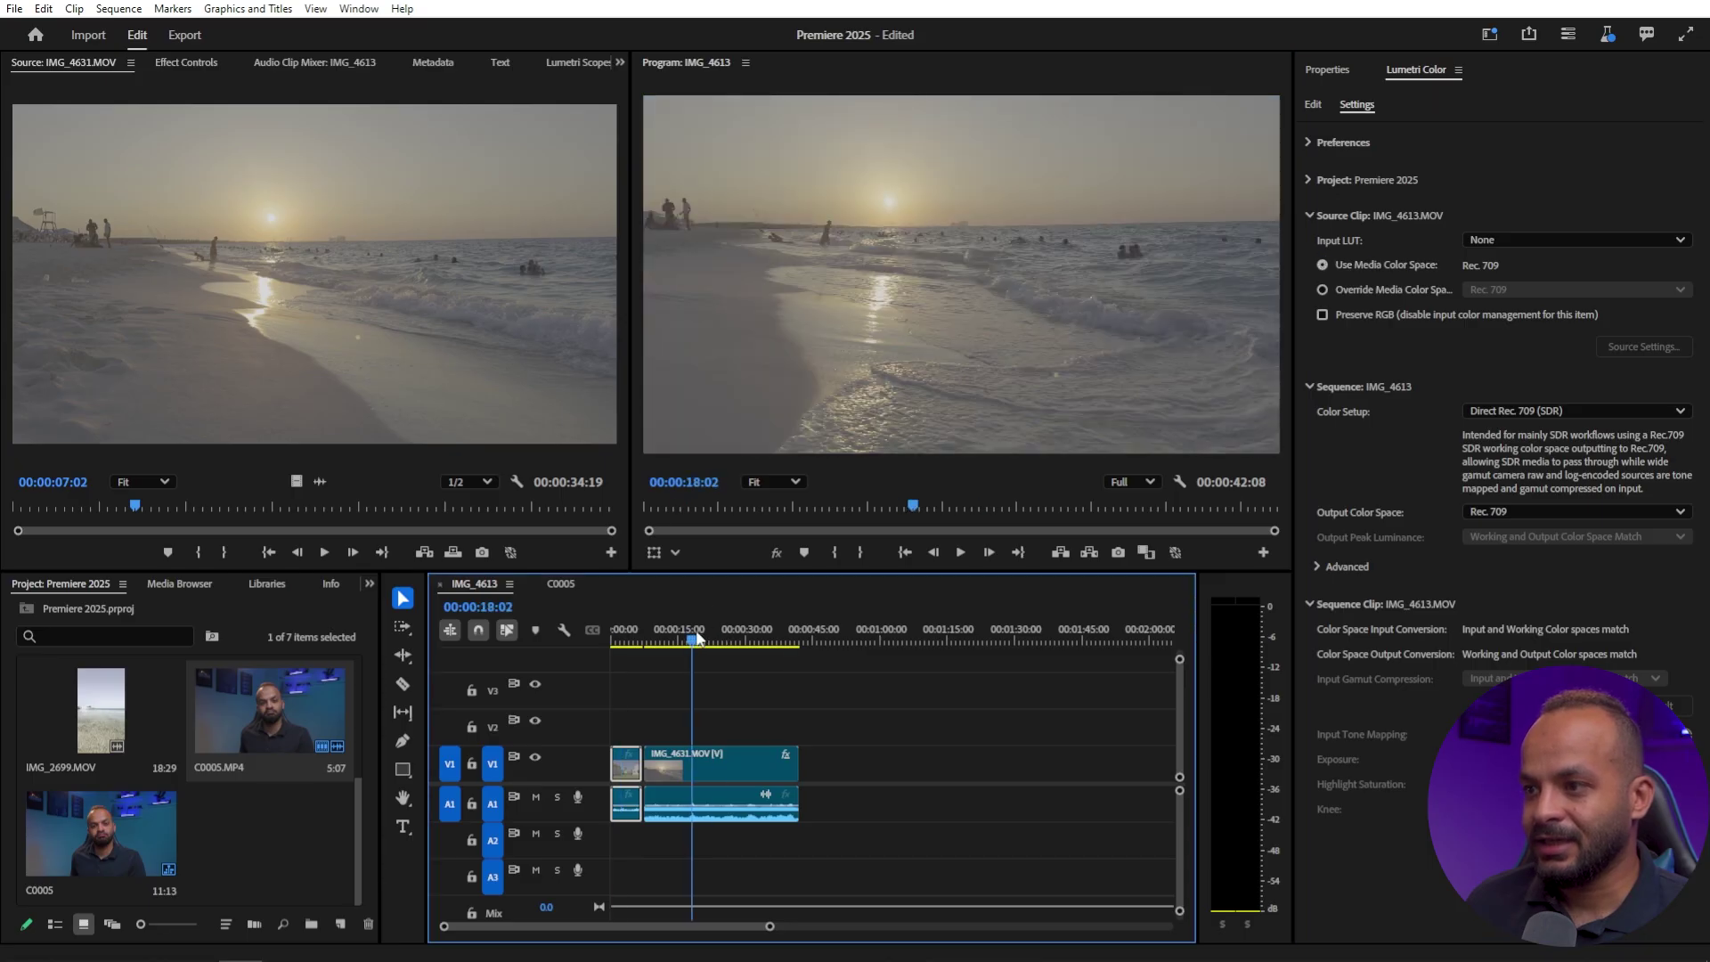
drag(718, 638, 621, 637)
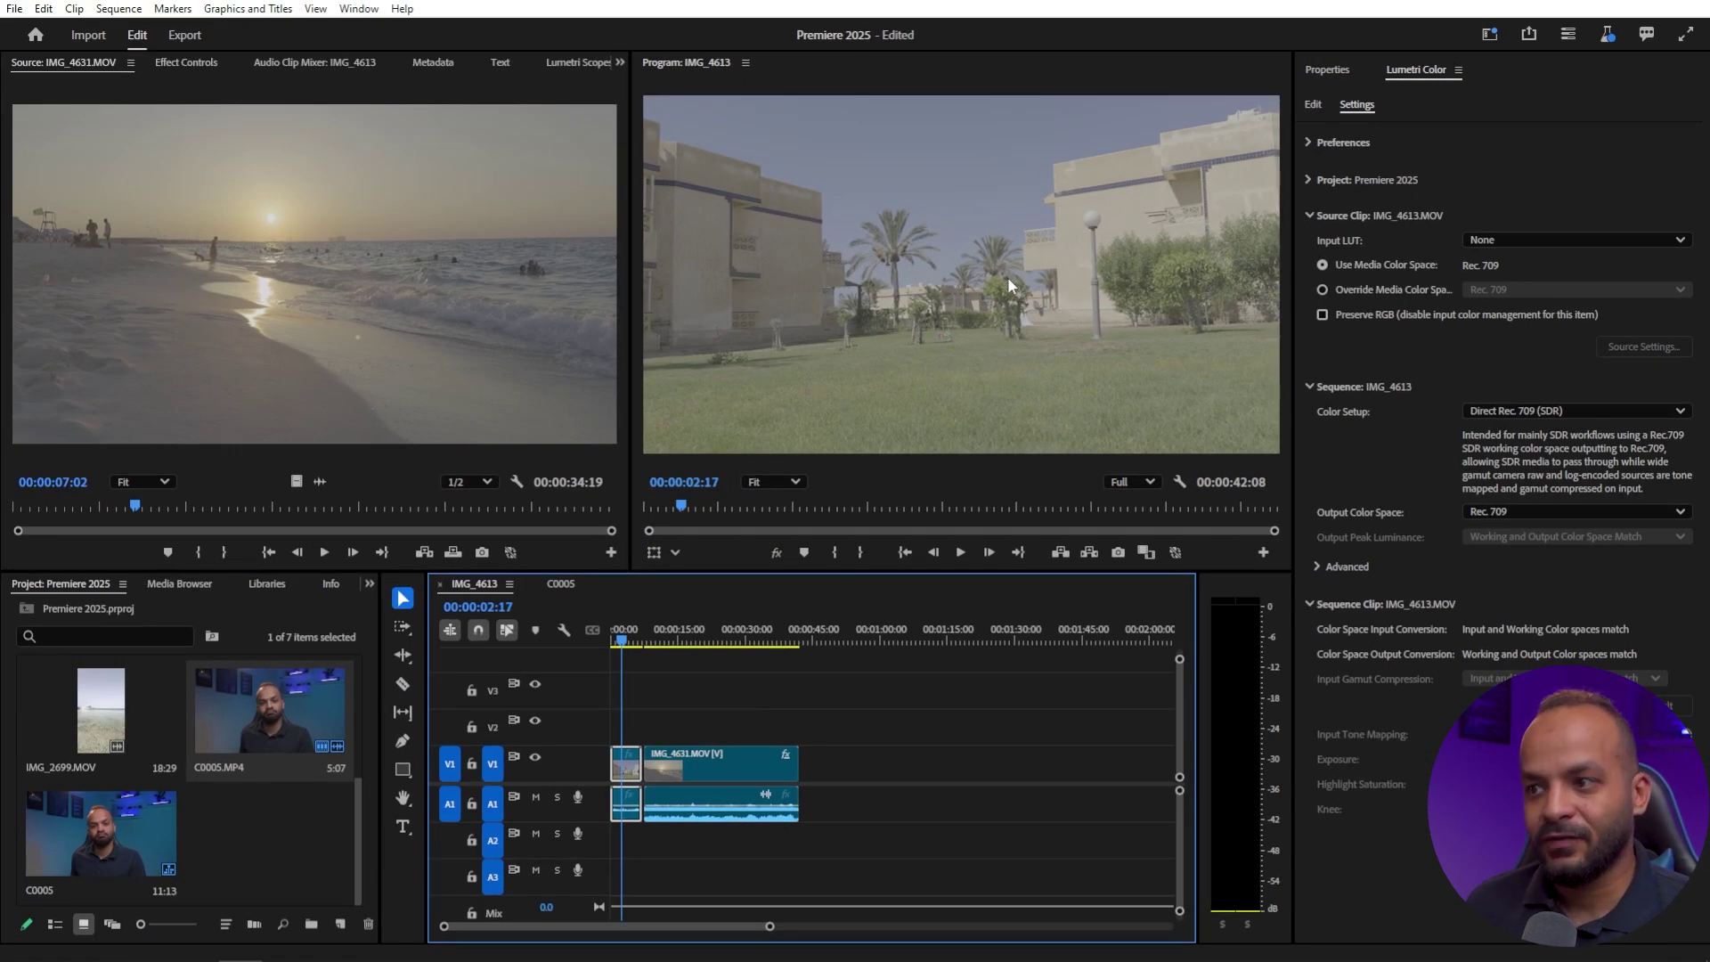
scroll(87, 715, up, 5)
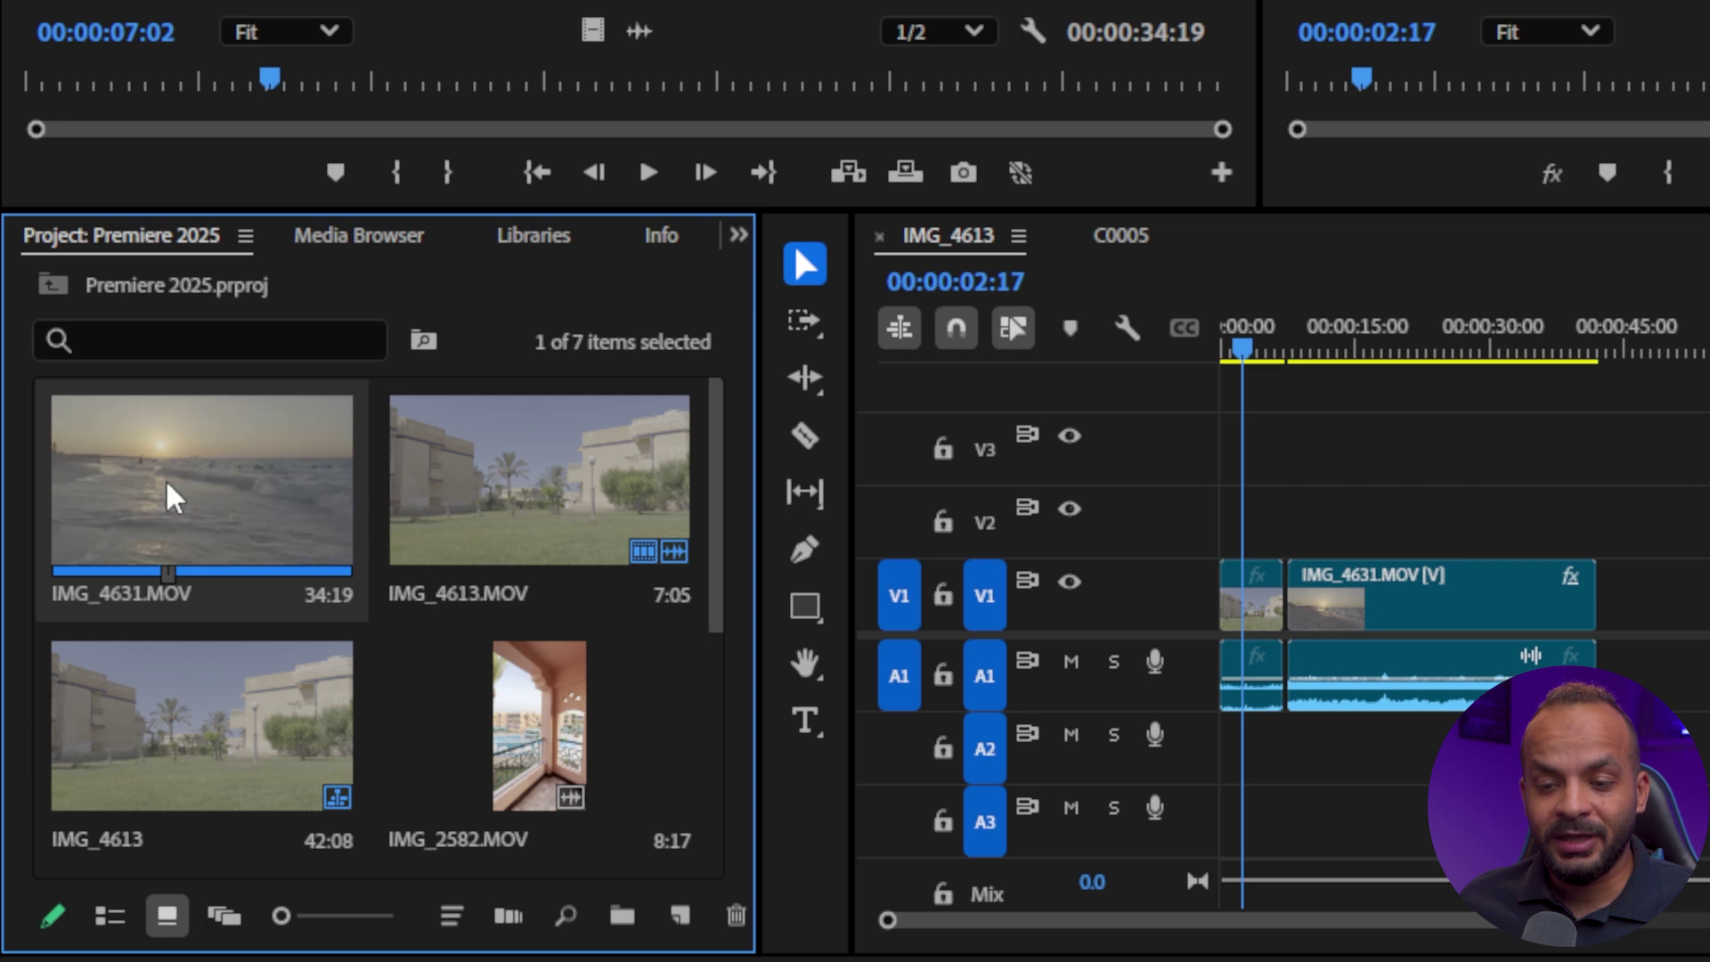
Step: Add IMG_4613.MOV to the selection and override the clips' media colour space to Apple Log/Rec. 2020
ctrl+click(459, 491)
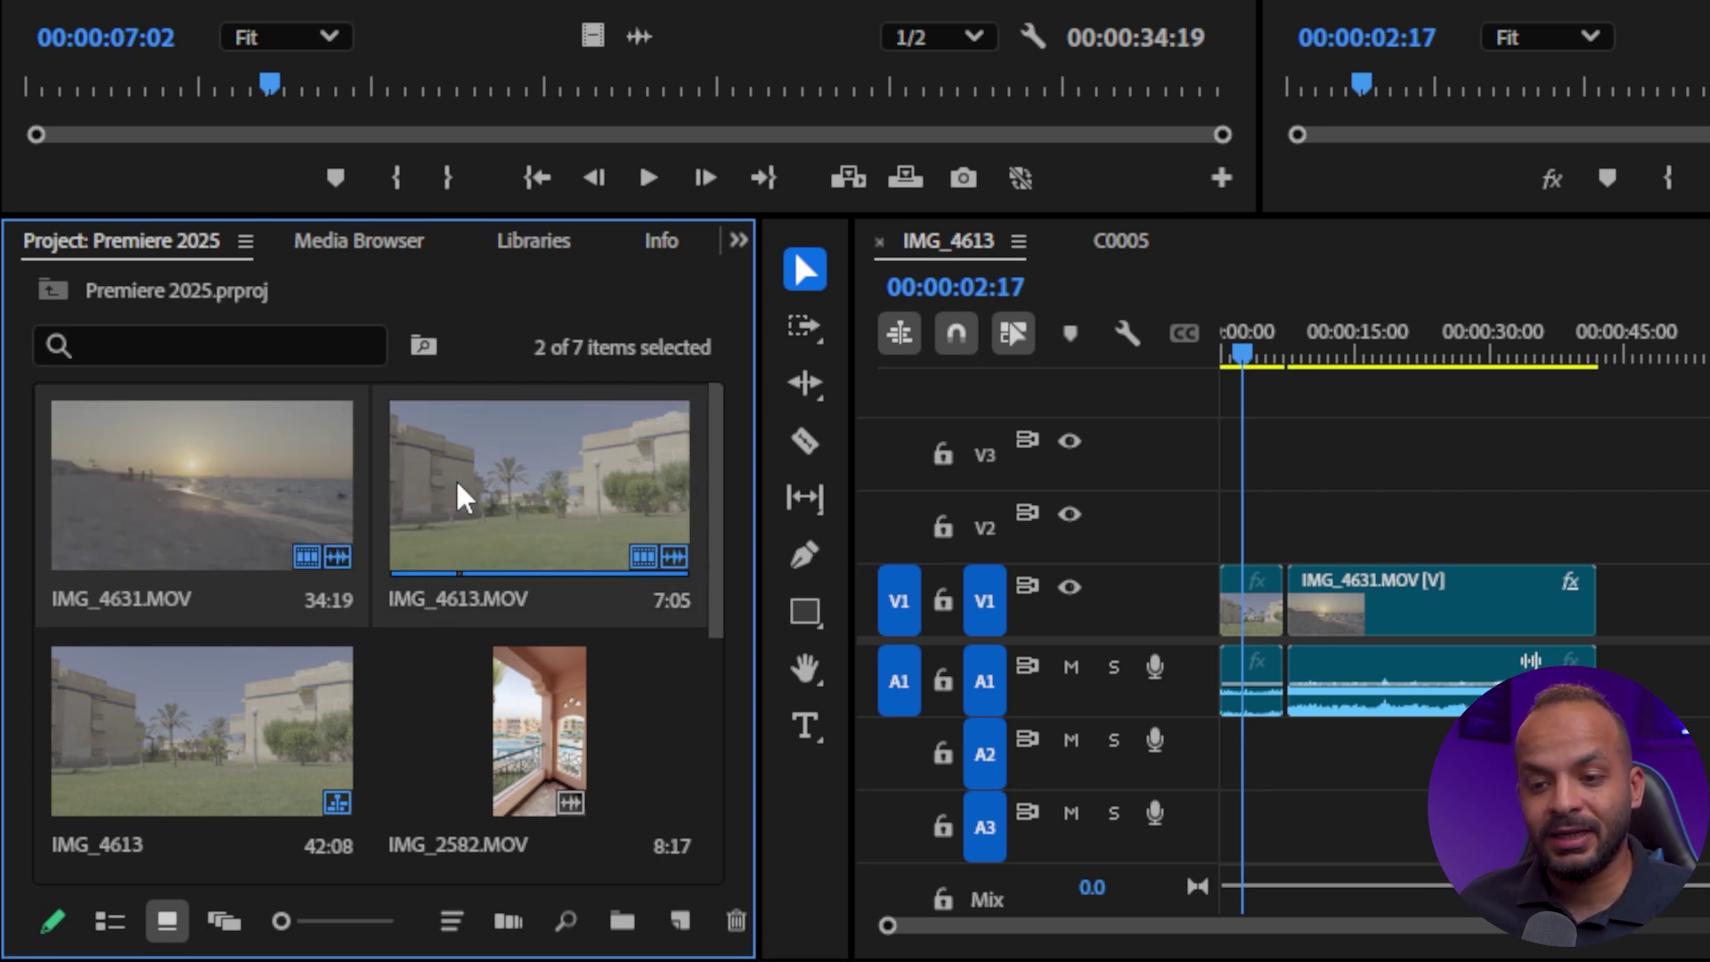
right_click(457, 483)
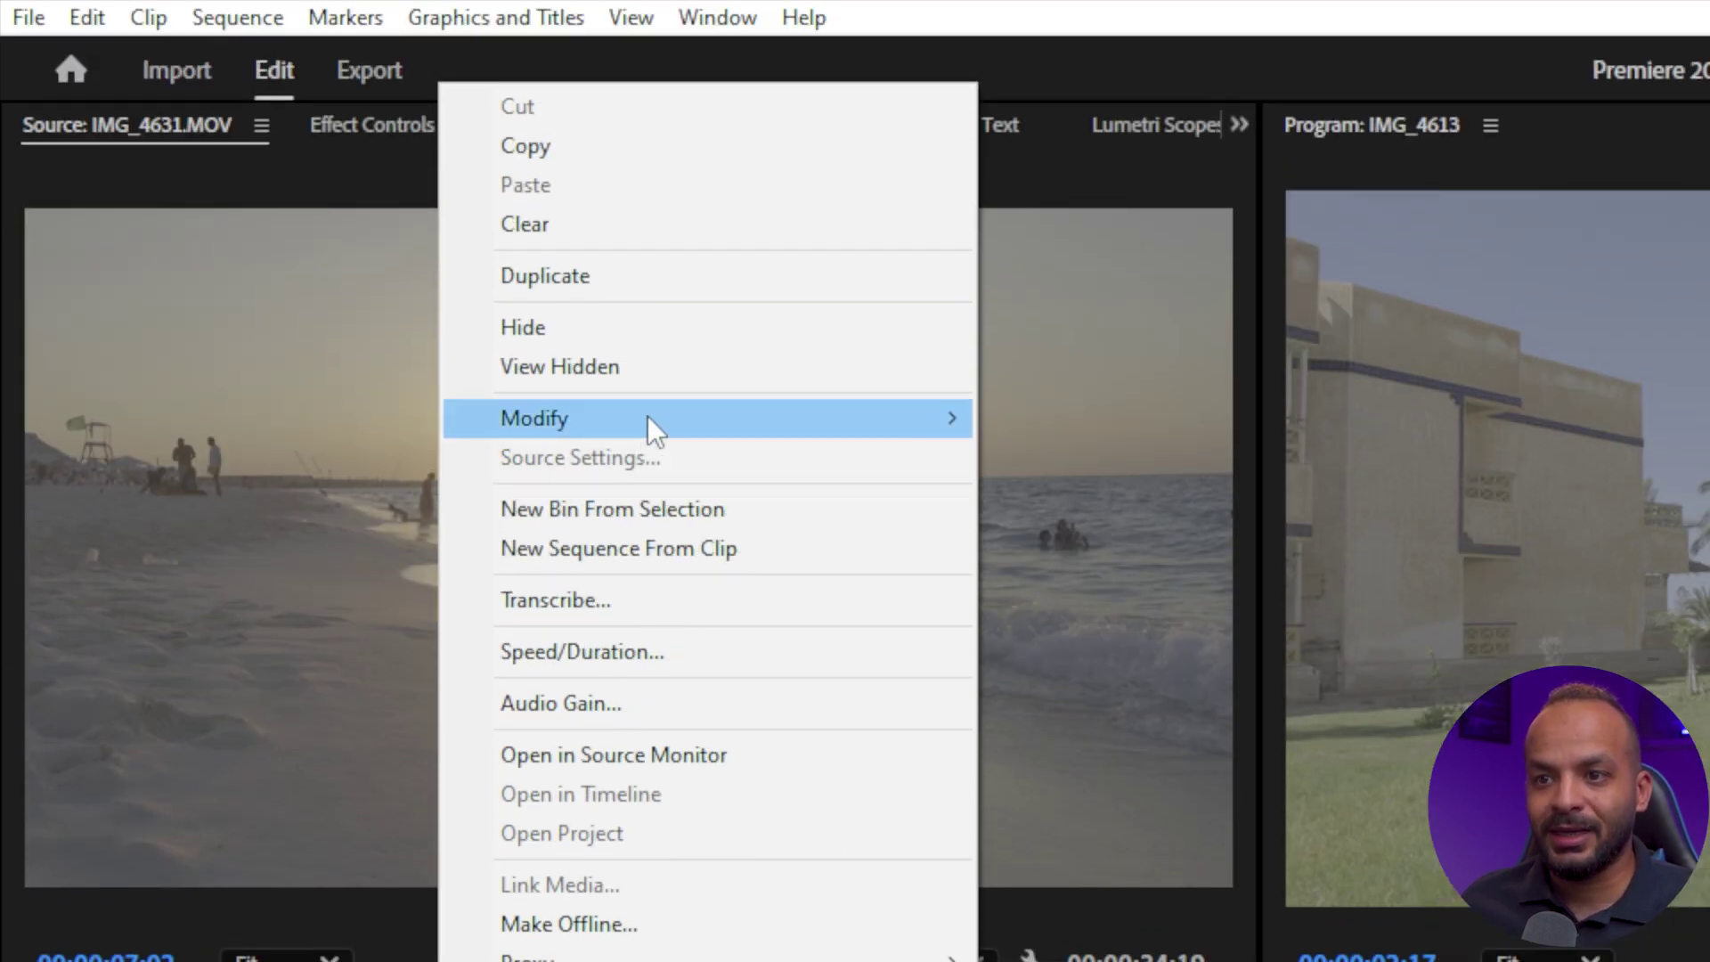
mouse_move(709, 418)
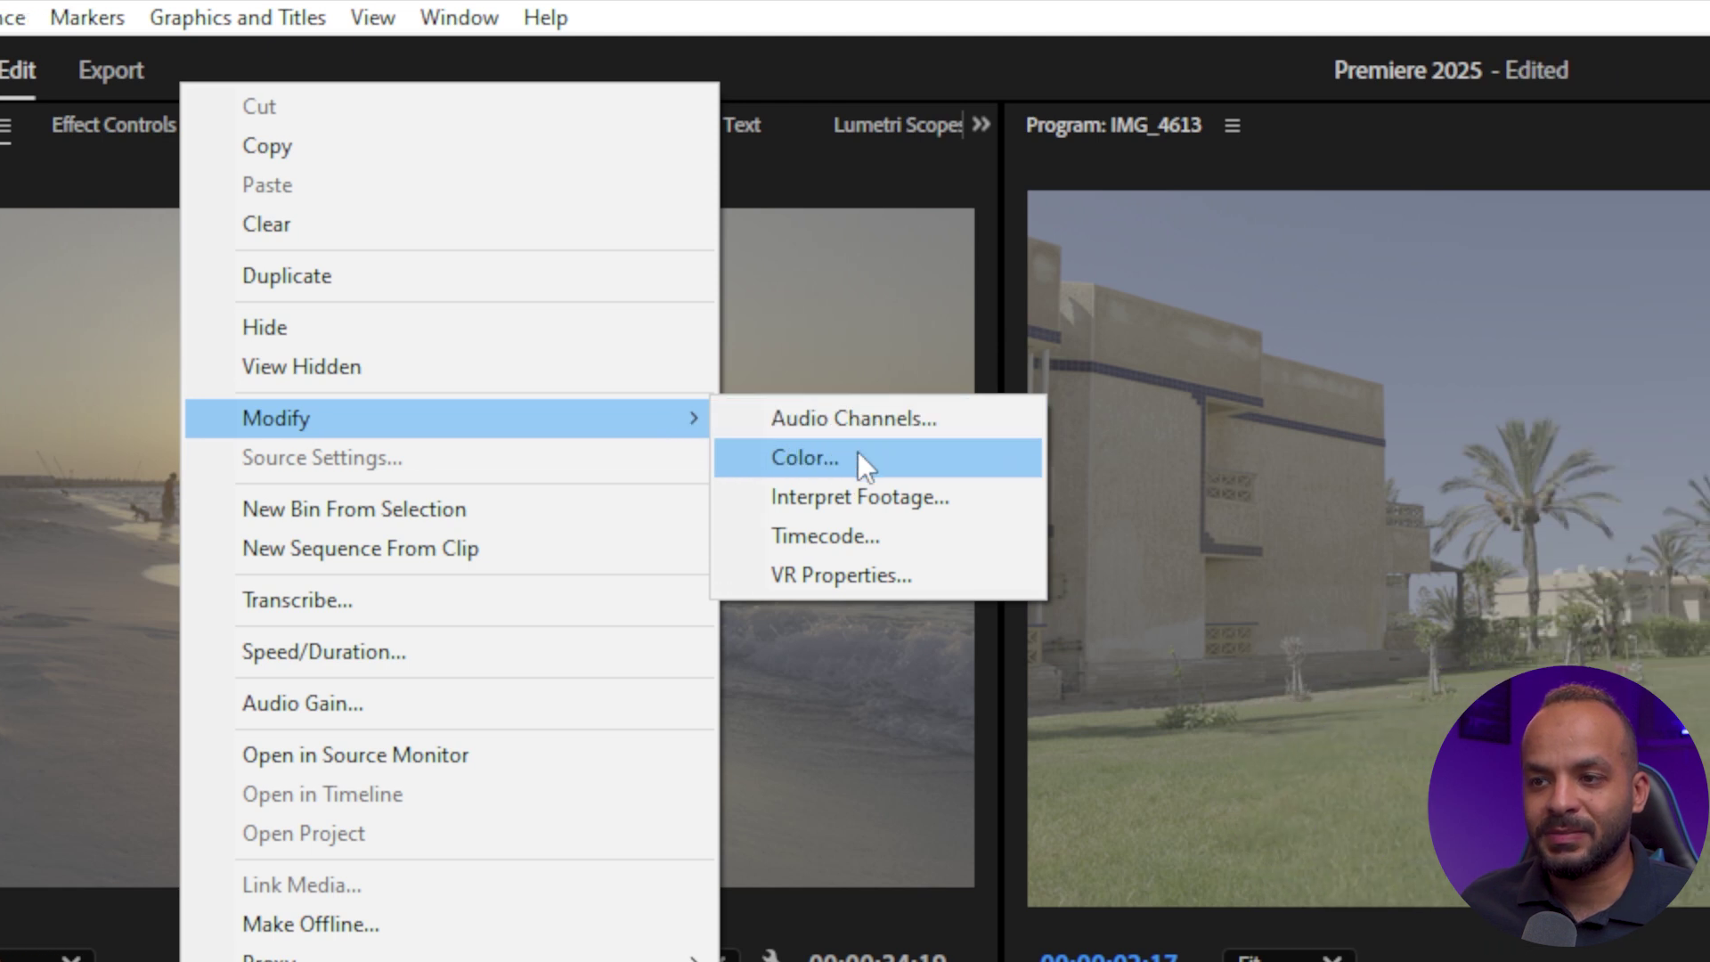
click(858, 452)
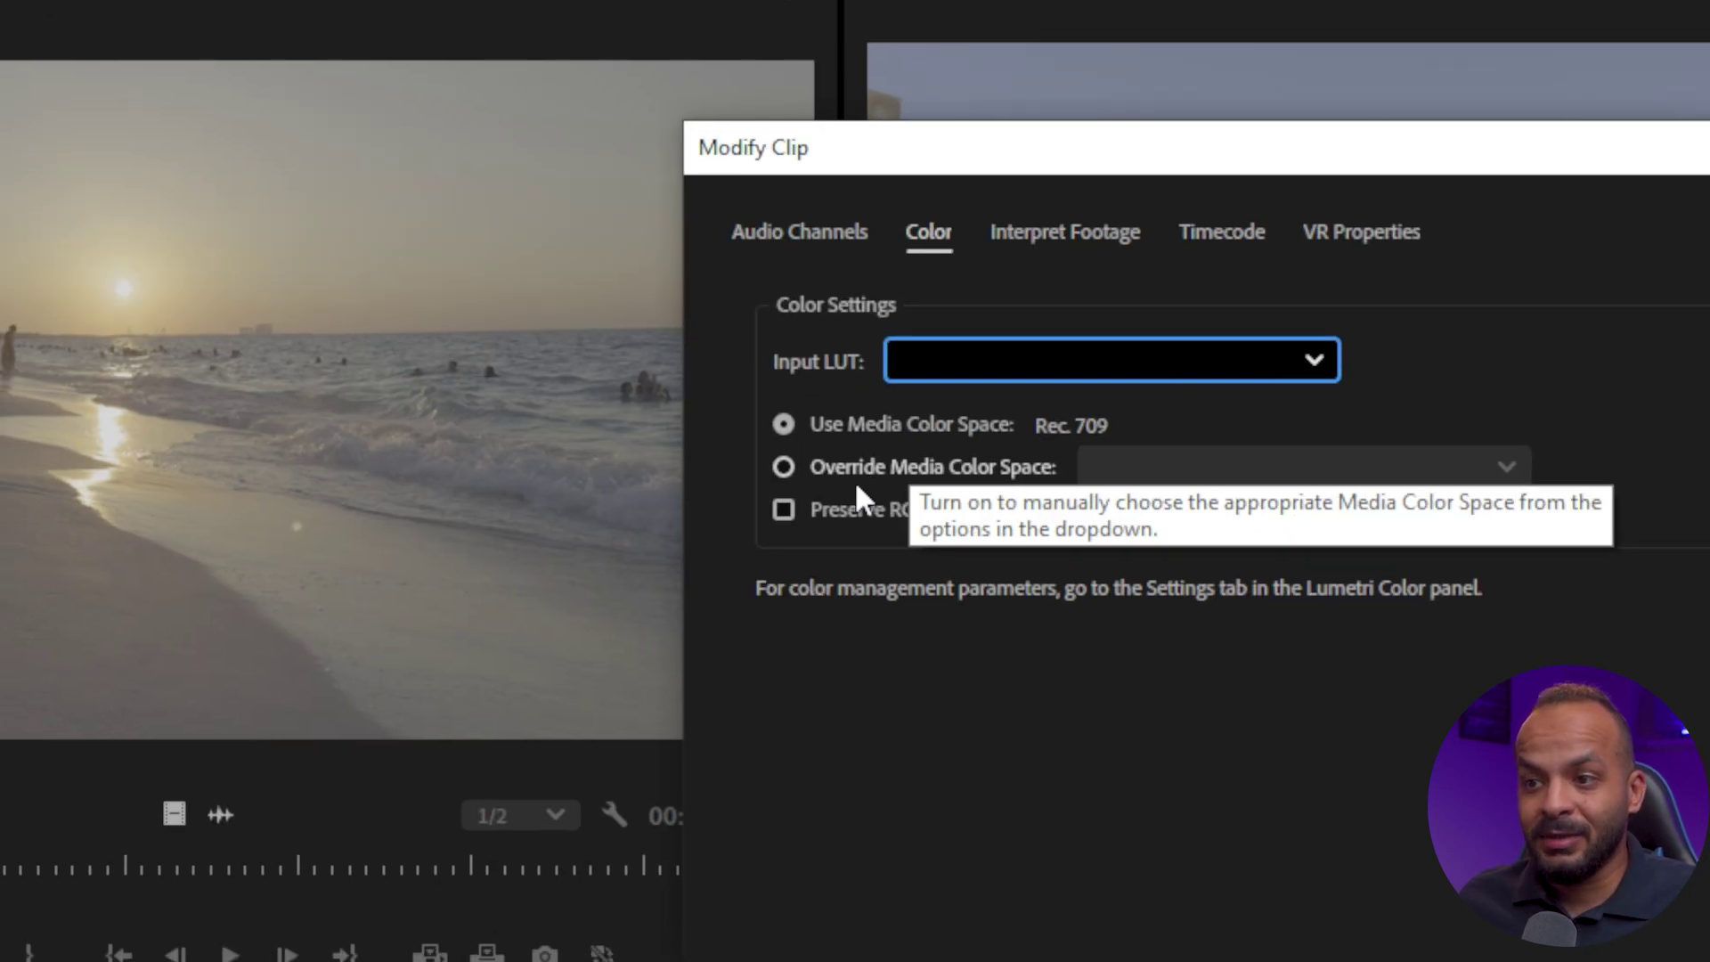
click(811, 457)
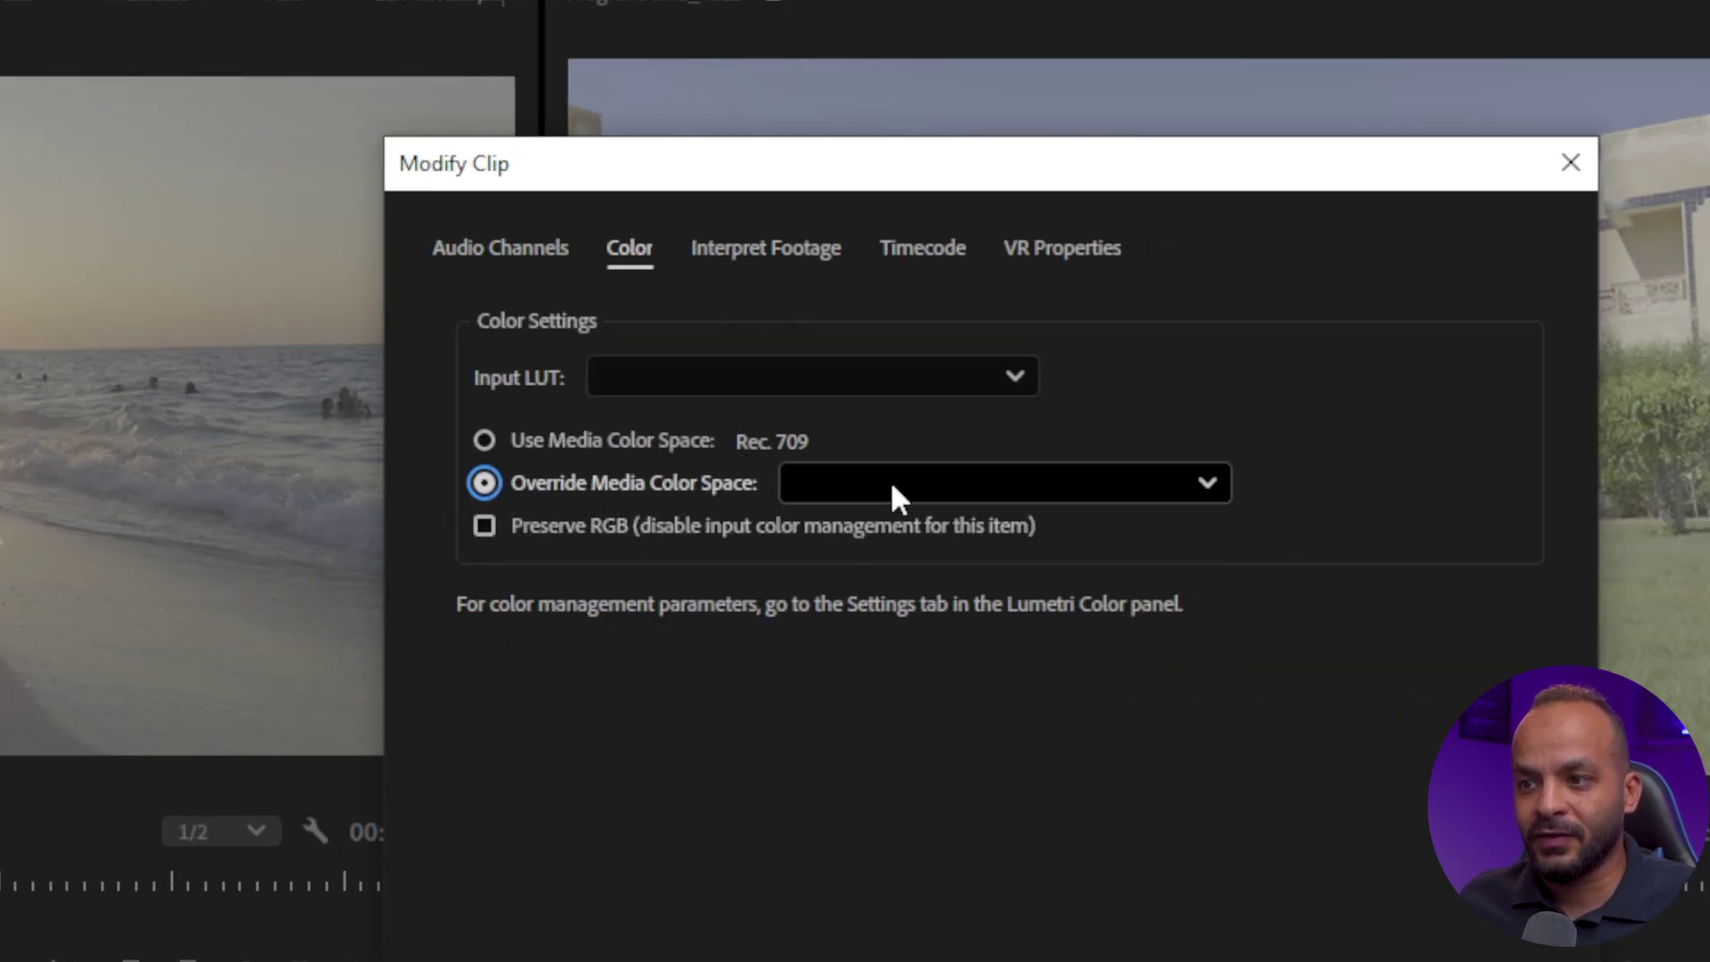
click(1229, 457)
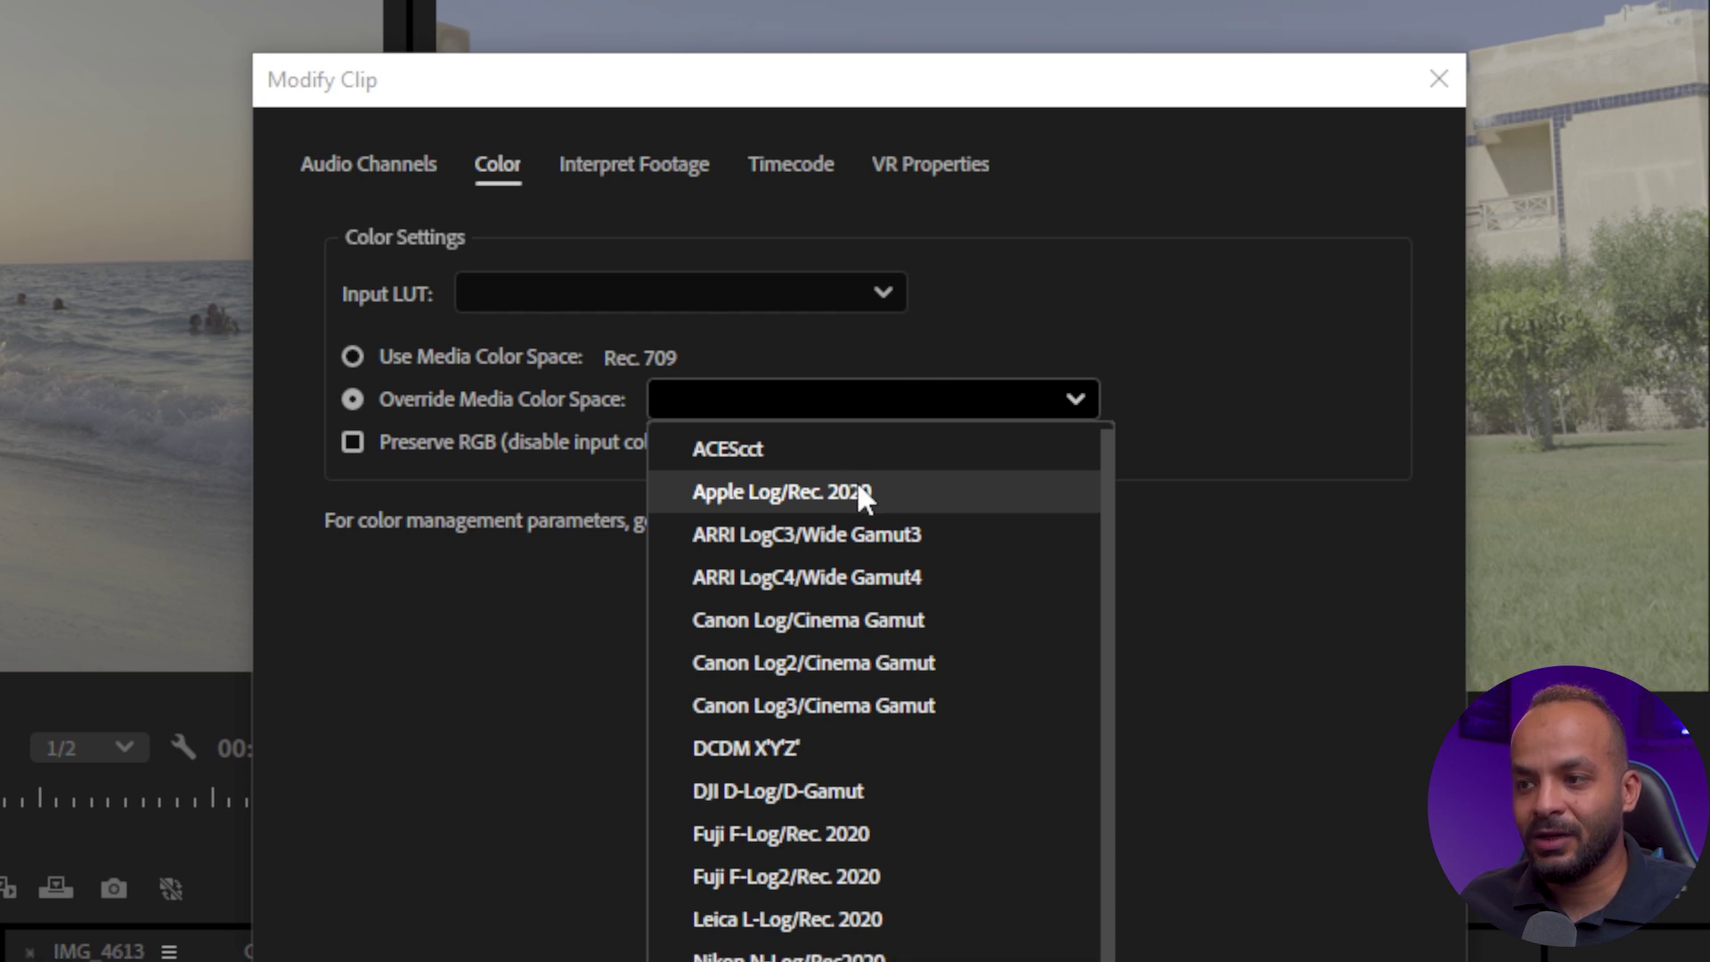
click(944, 575)
click(860, 557)
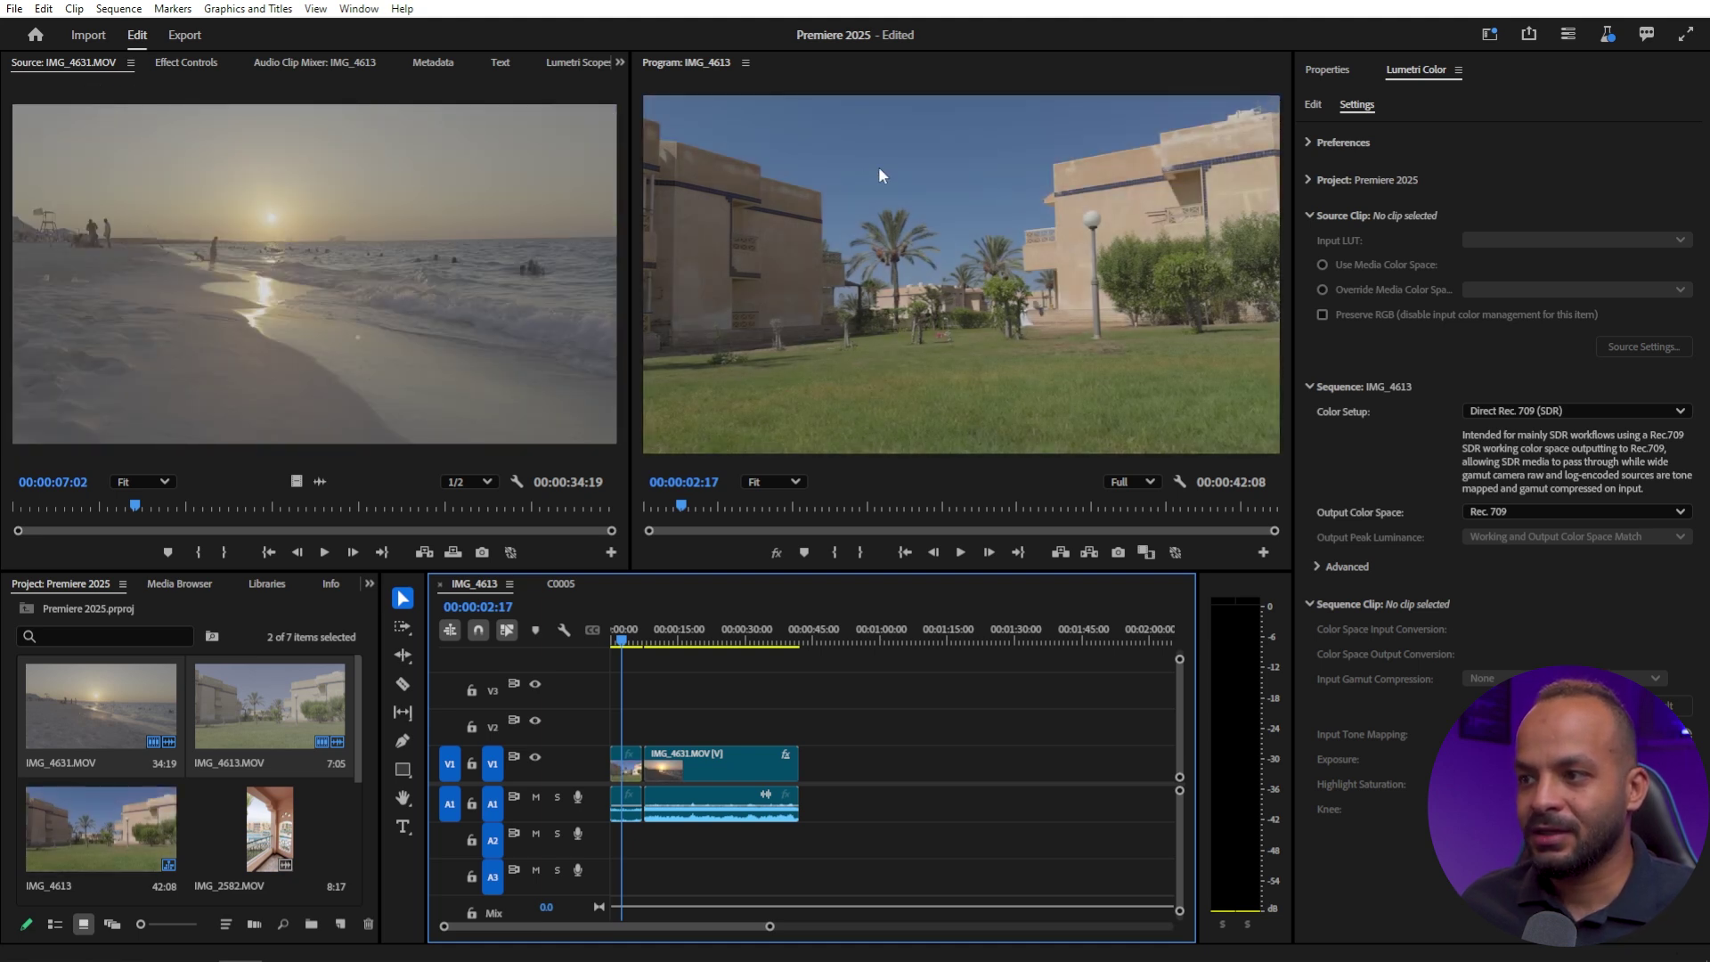
Step: On IMG_4631.MOV, set Saturation to 131.9, Contrast to 29.7 and Blacks to -3.9
drag(634, 637, 711, 637)
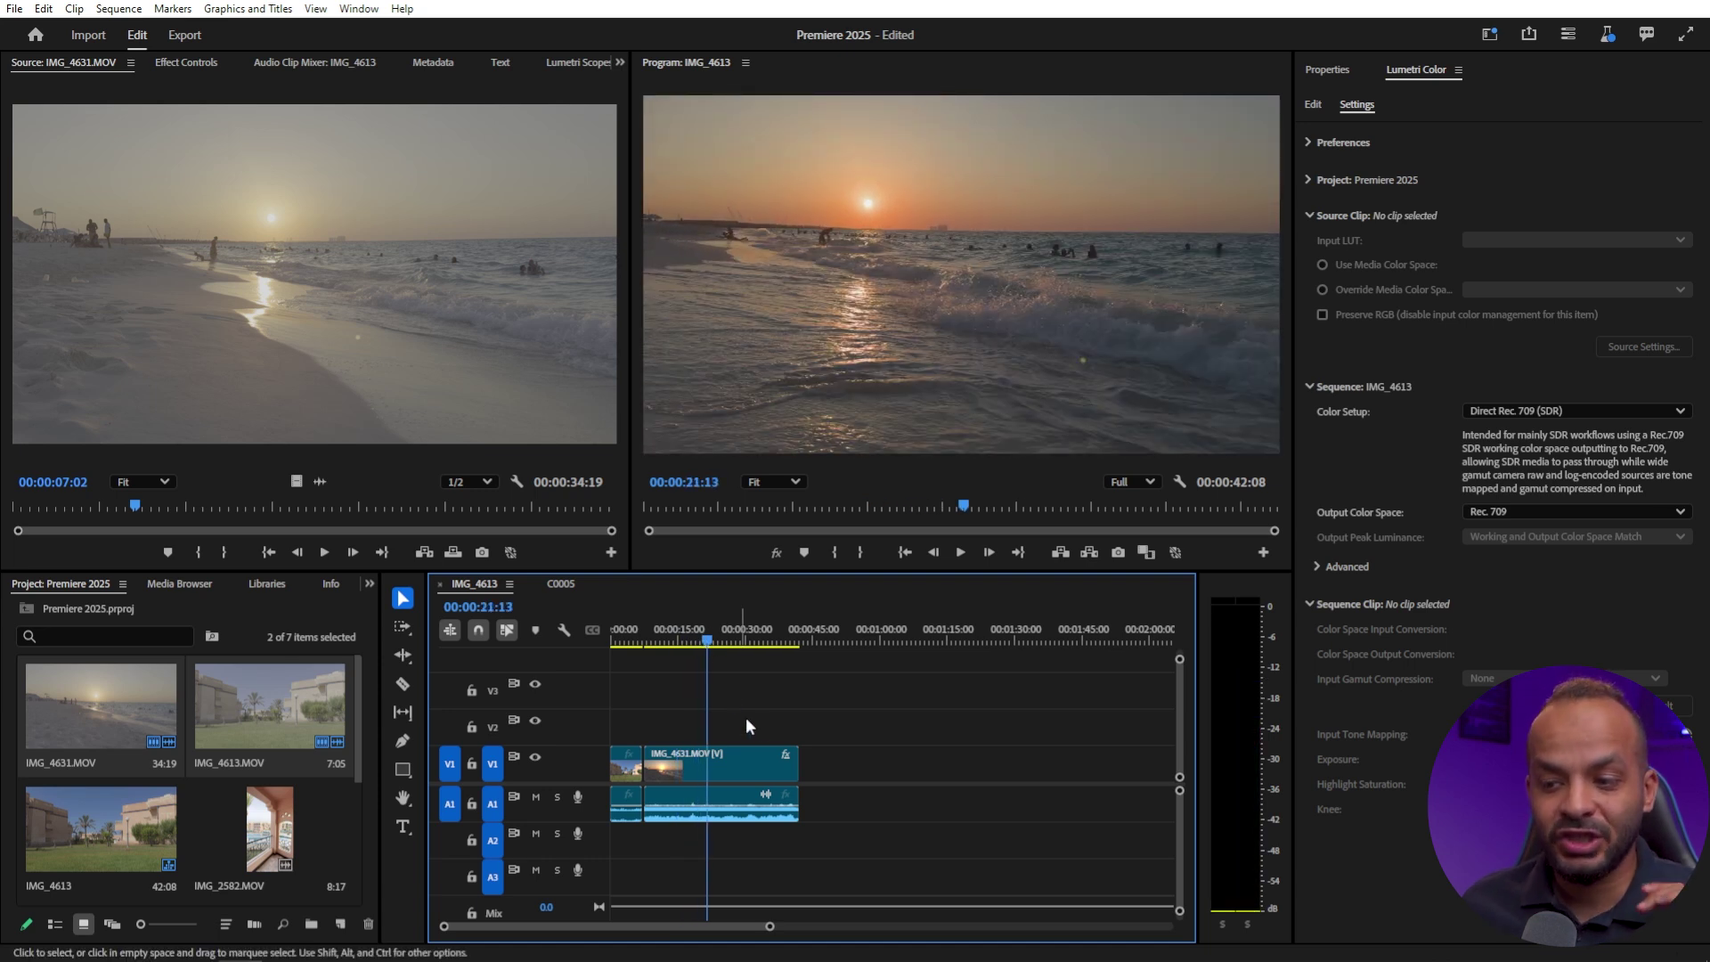
click(713, 753)
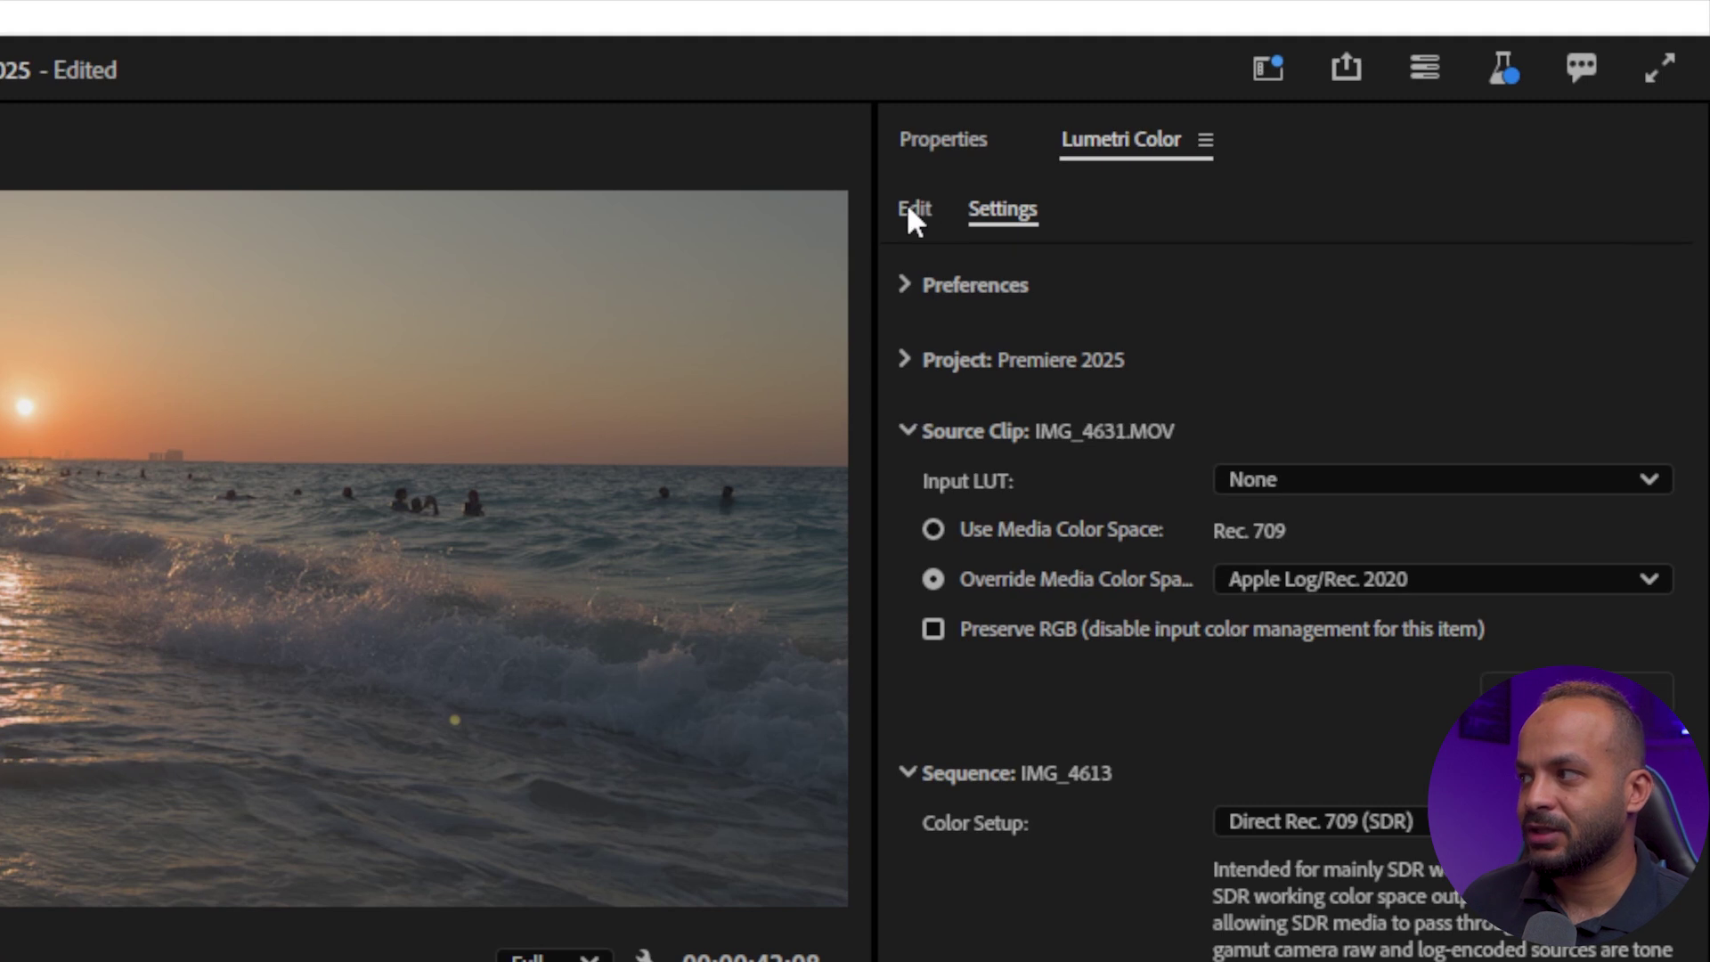
click(917, 209)
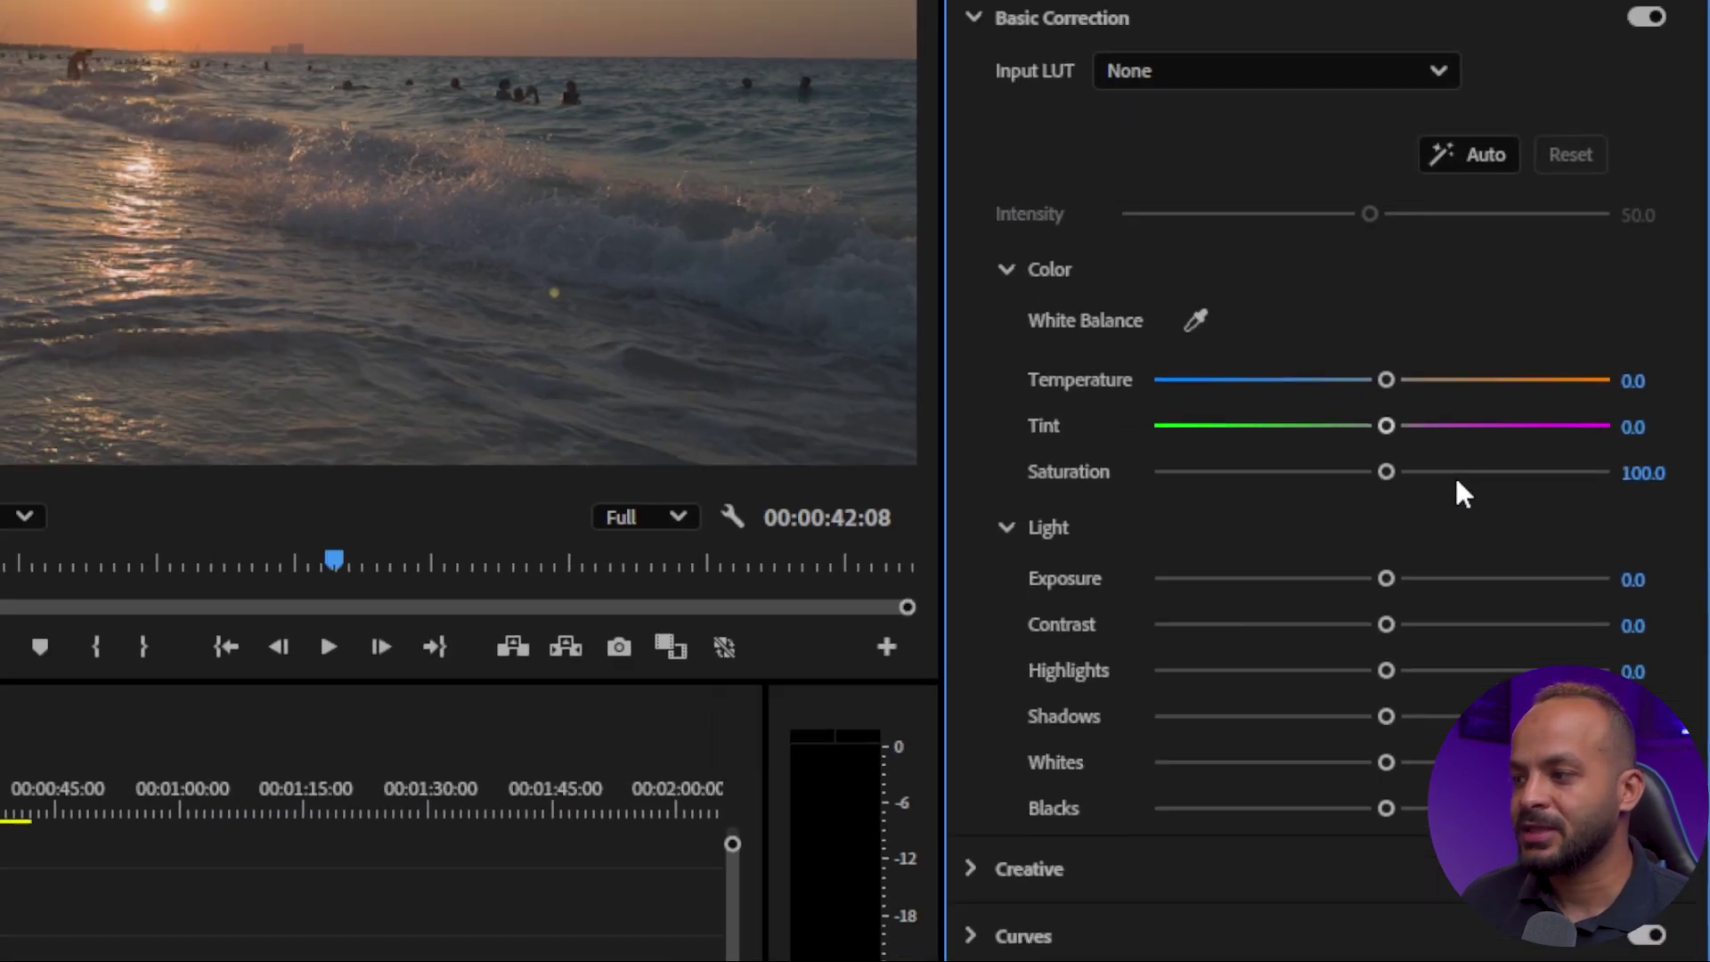
drag(1534, 456, 1589, 459)
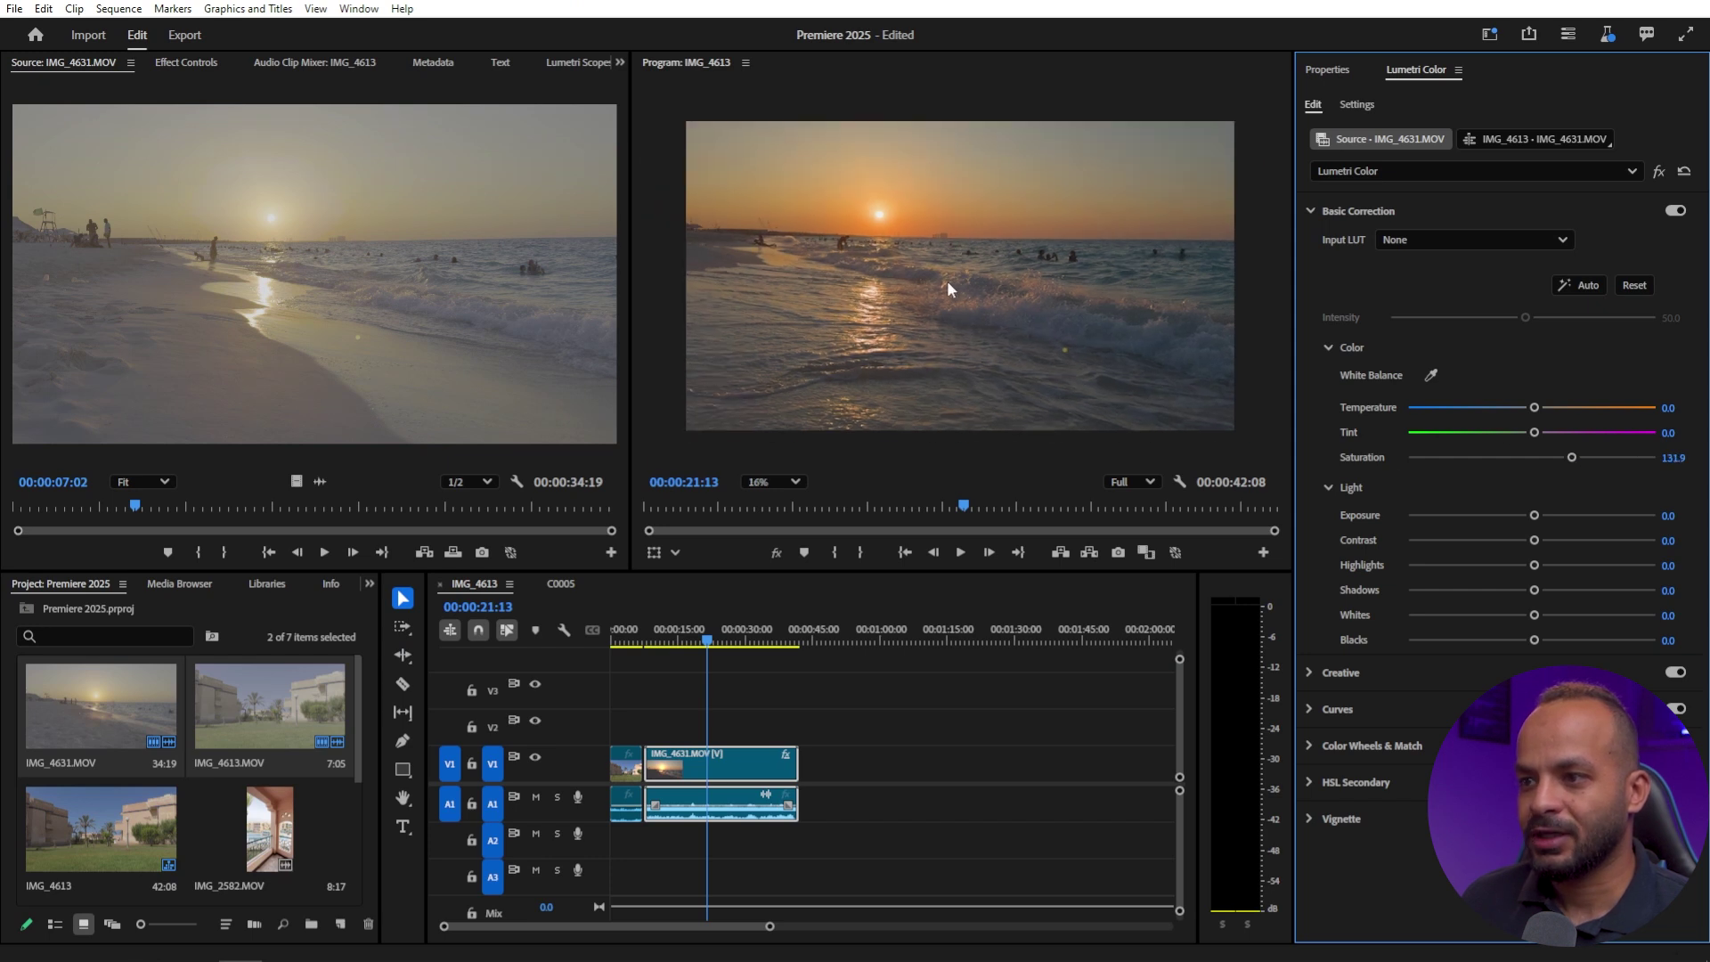
drag(1533, 539, 1569, 541)
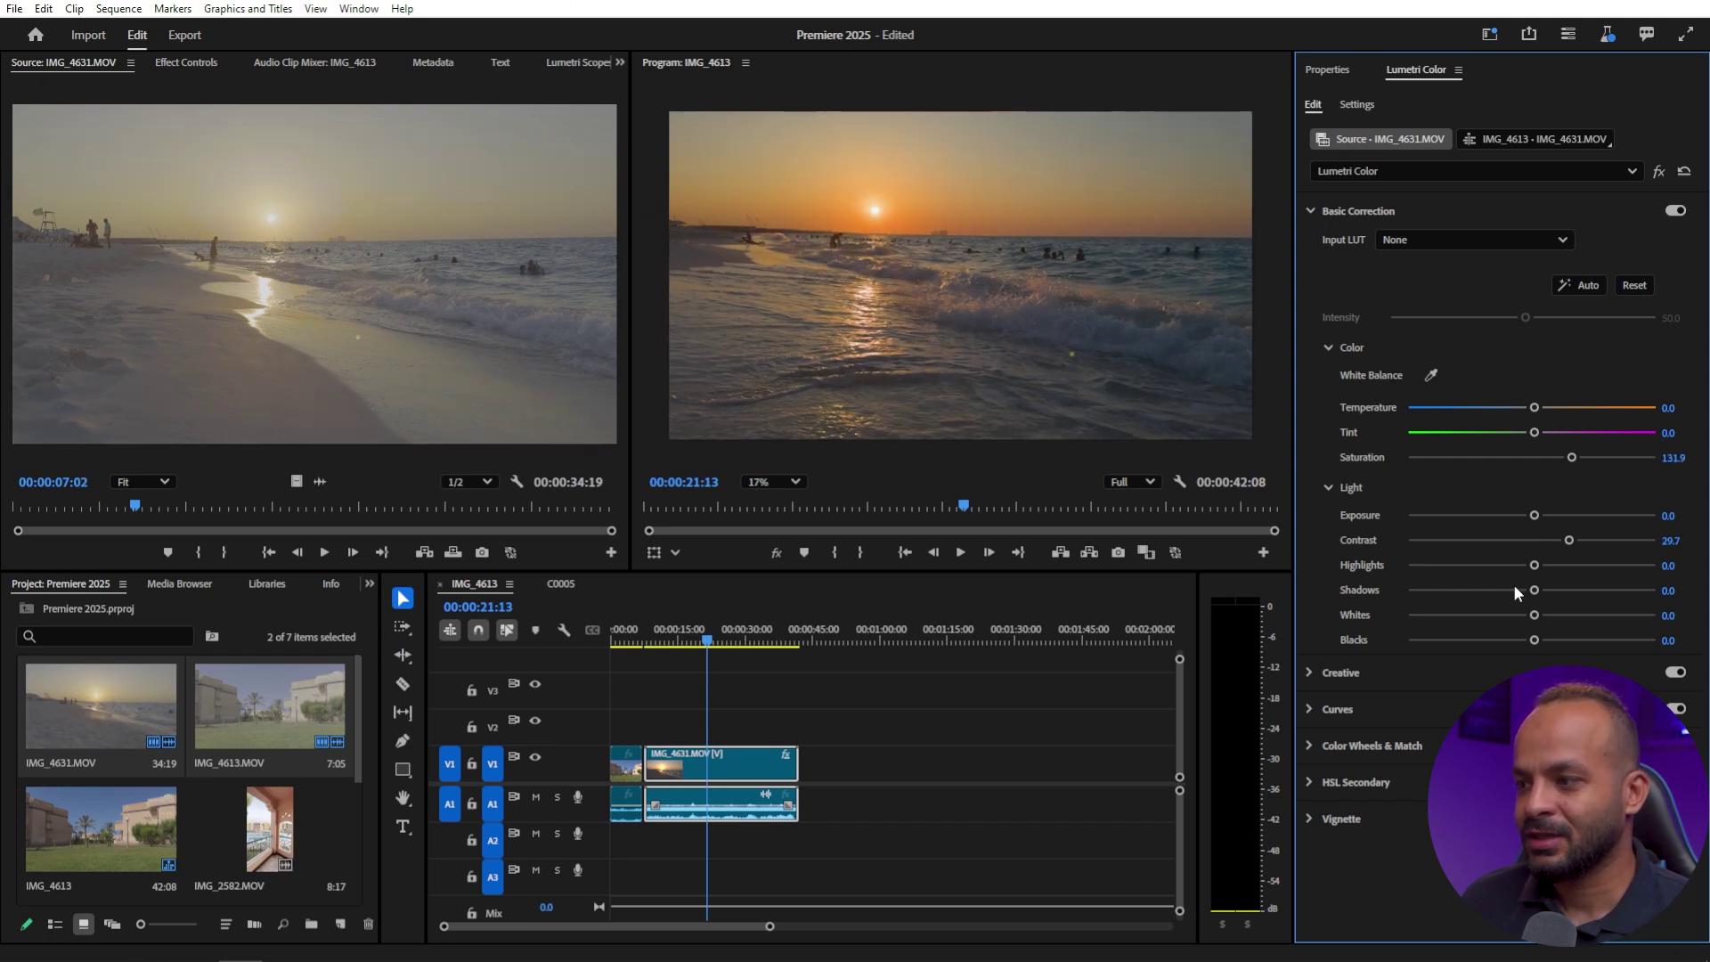
drag(1534, 639, 1526, 640)
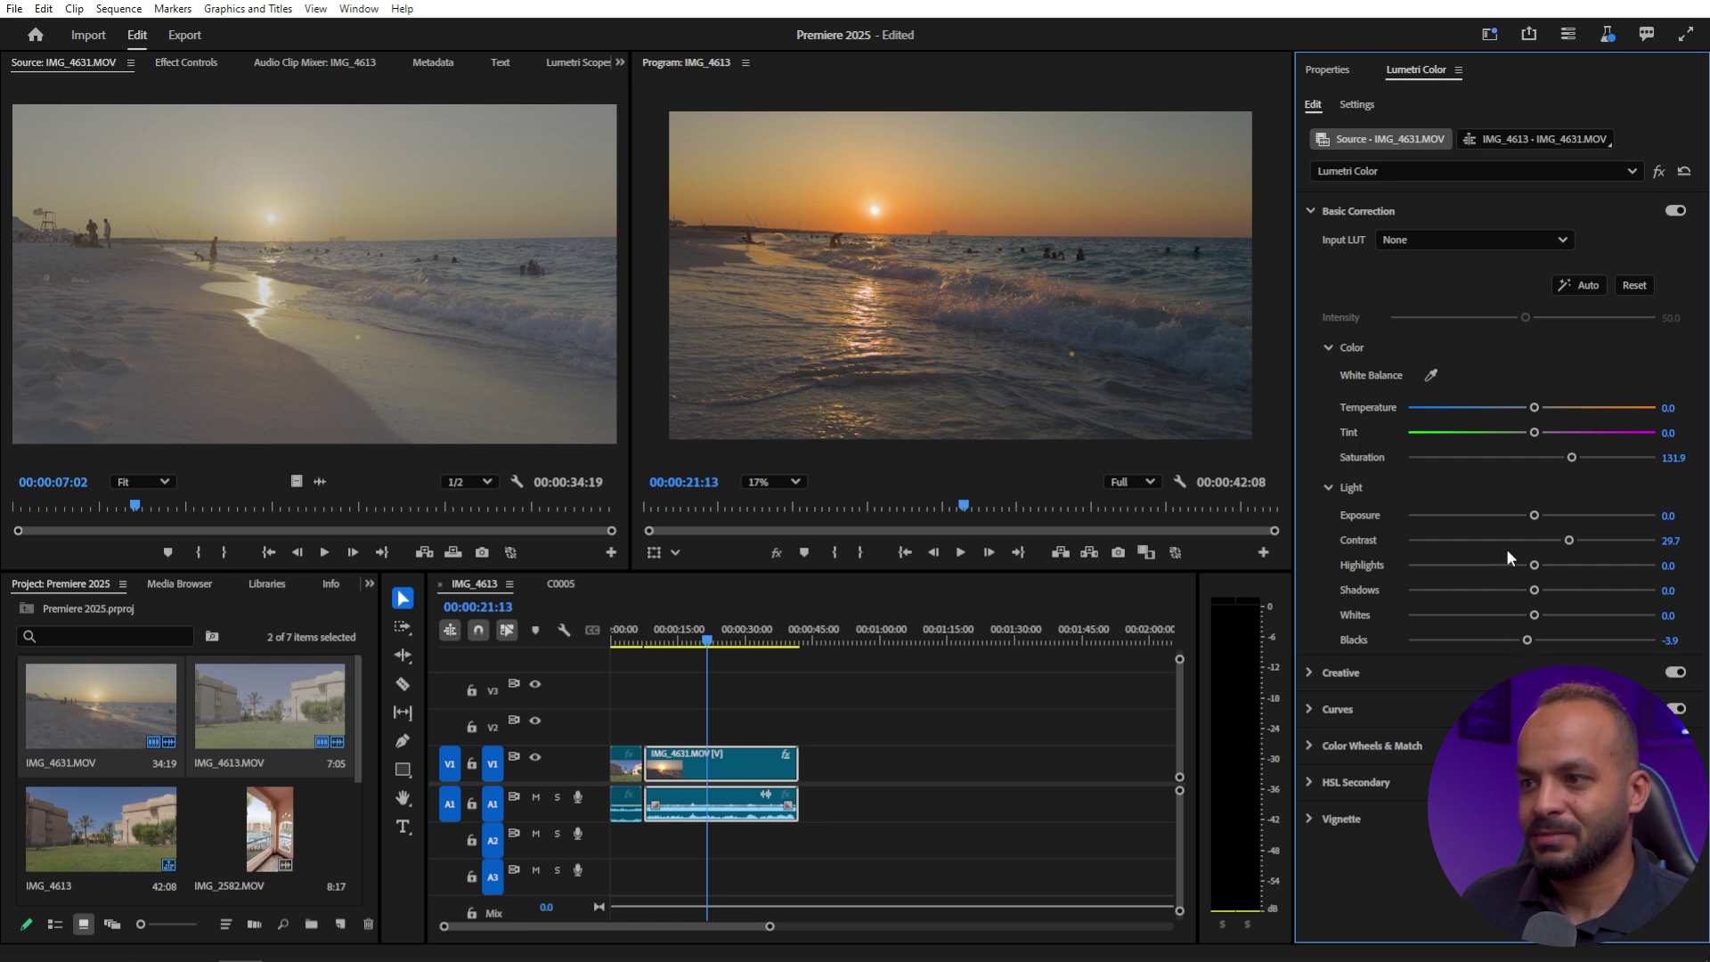
click(777, 553)
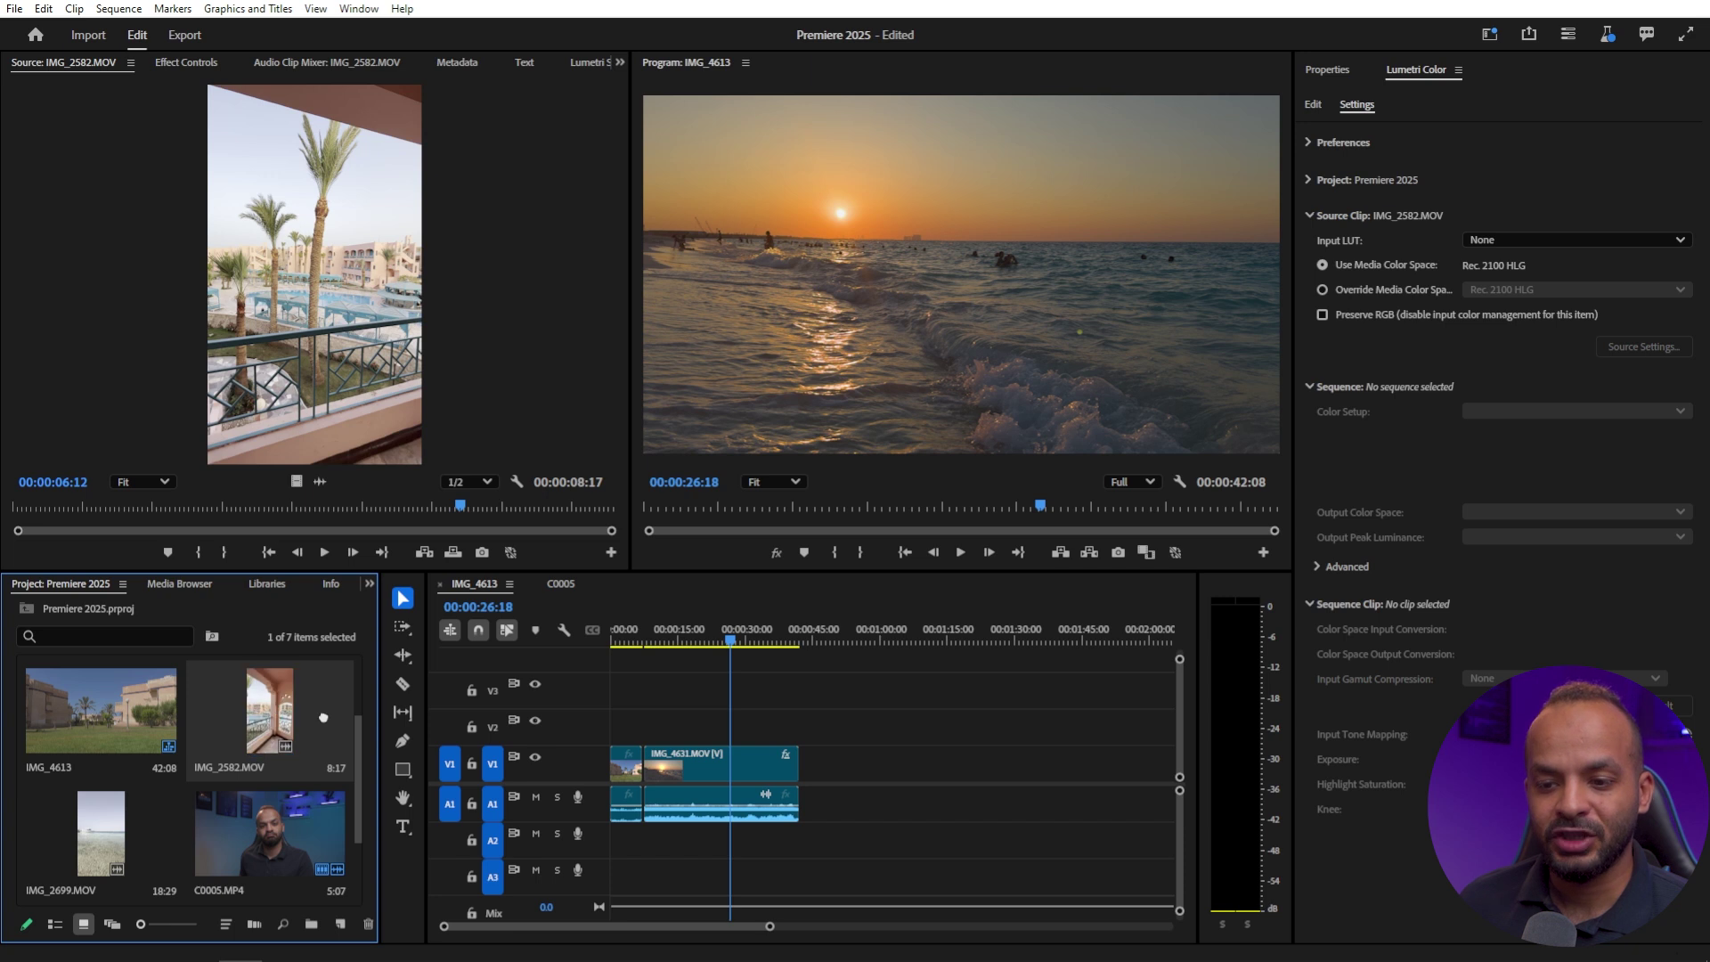
Step: Place IMG_2582.MOV on V1 near 00:58 after the beach clip and select it
drag(292, 718, 872, 764)
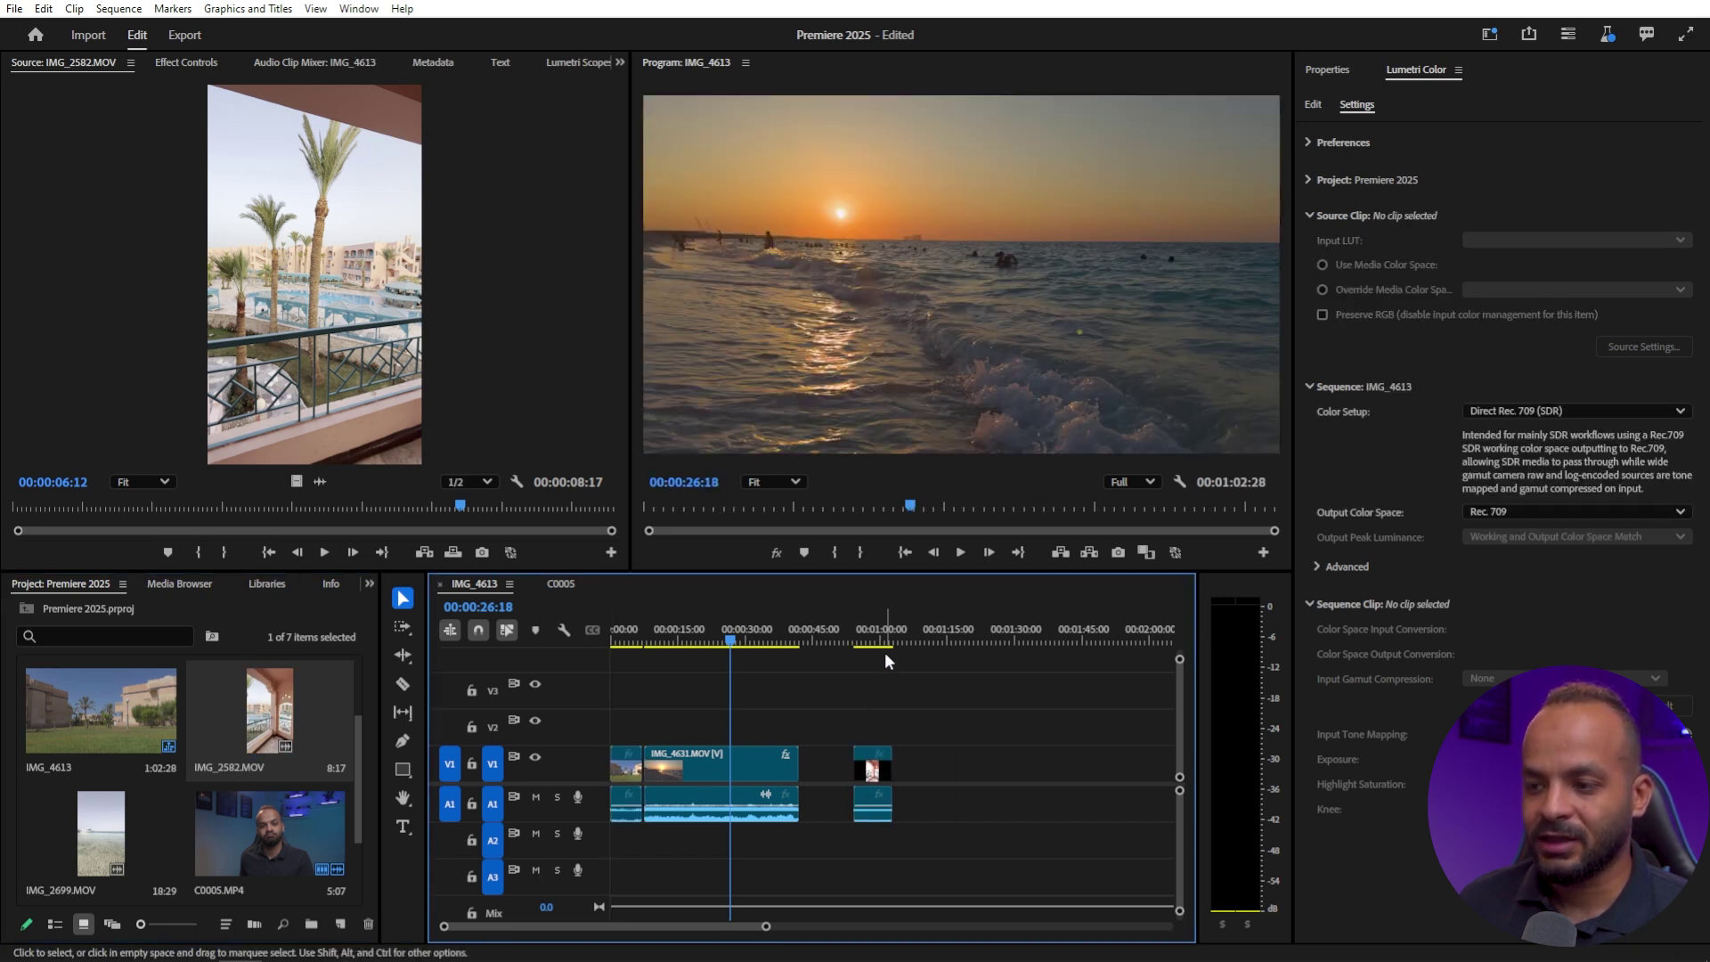
click(874, 766)
scroll(982, 253, up, 1)
scroll(982, 251, up, 1)
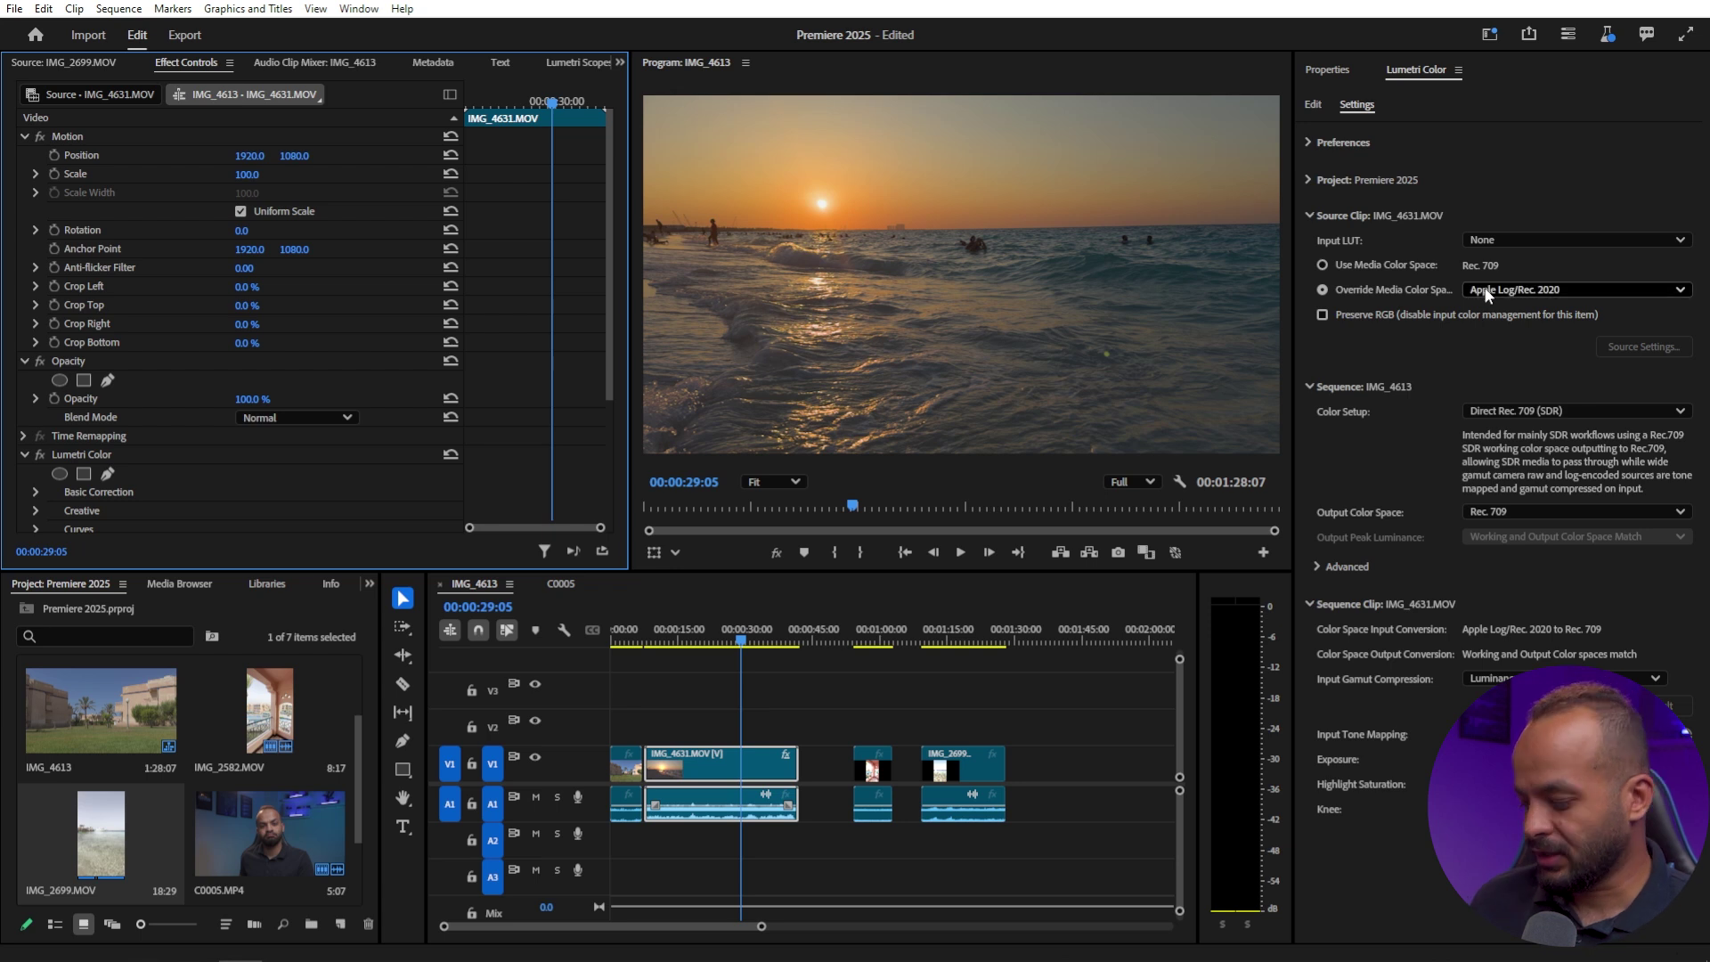
Step: Open the beach clip's override colour space dropdown in Lumetri Settings and scroll through its options
click(1485, 292)
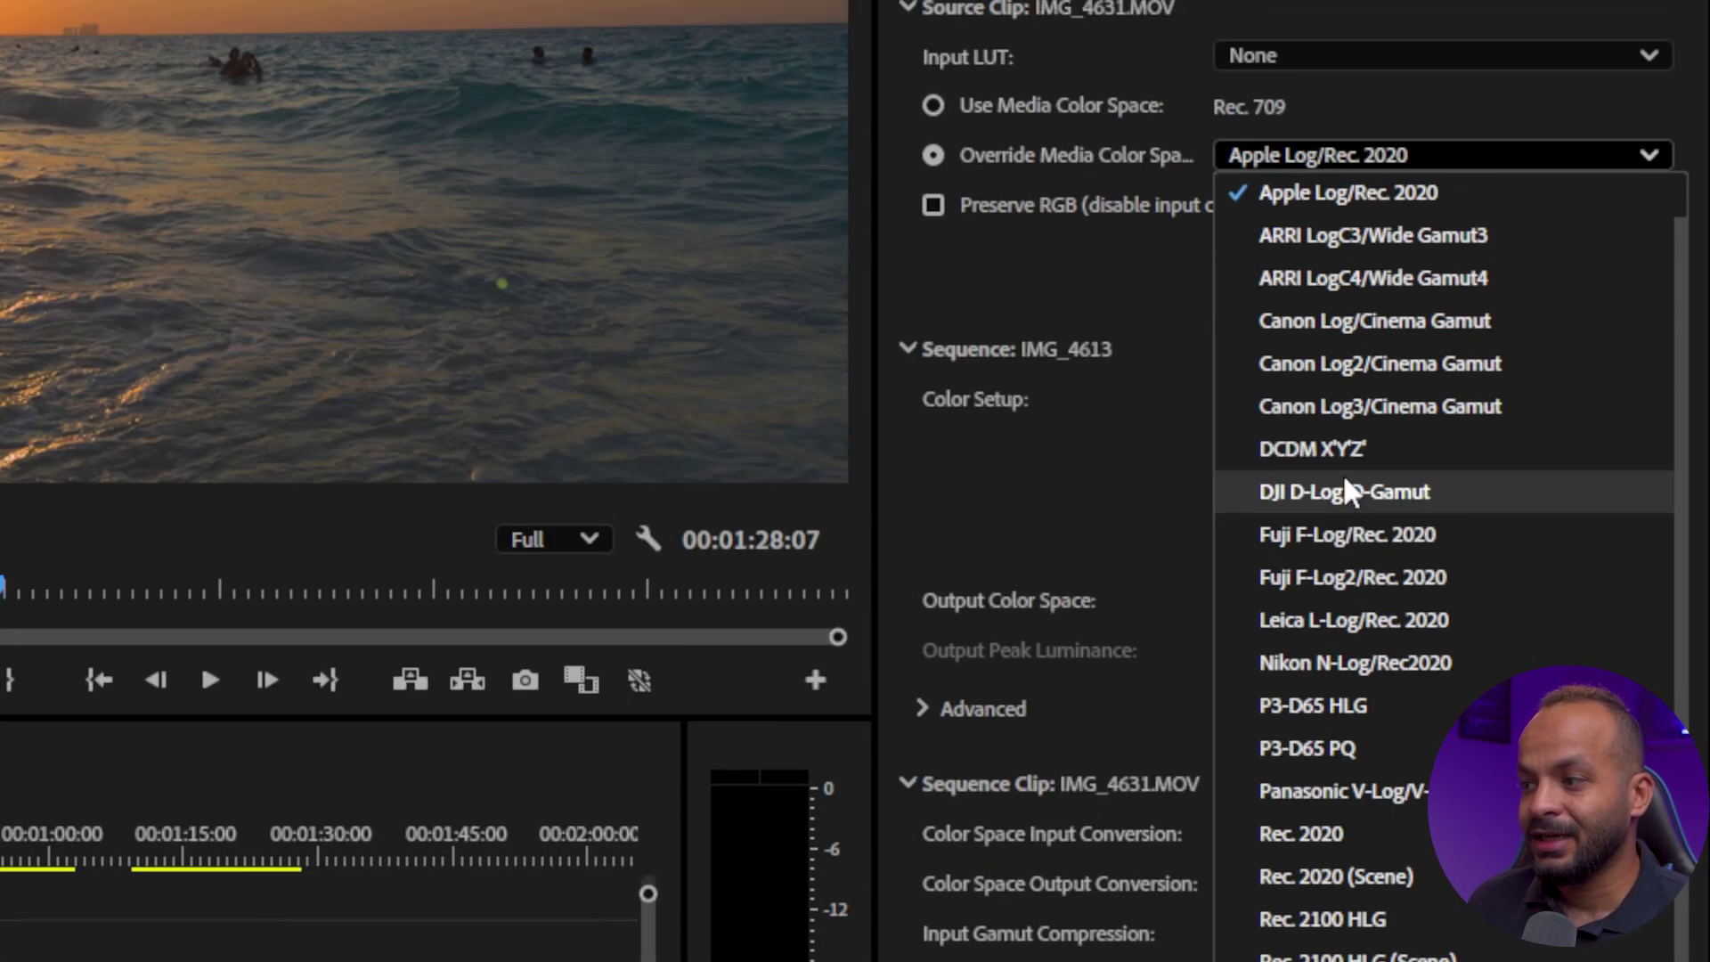
scroll(1419, 479, down, 1)
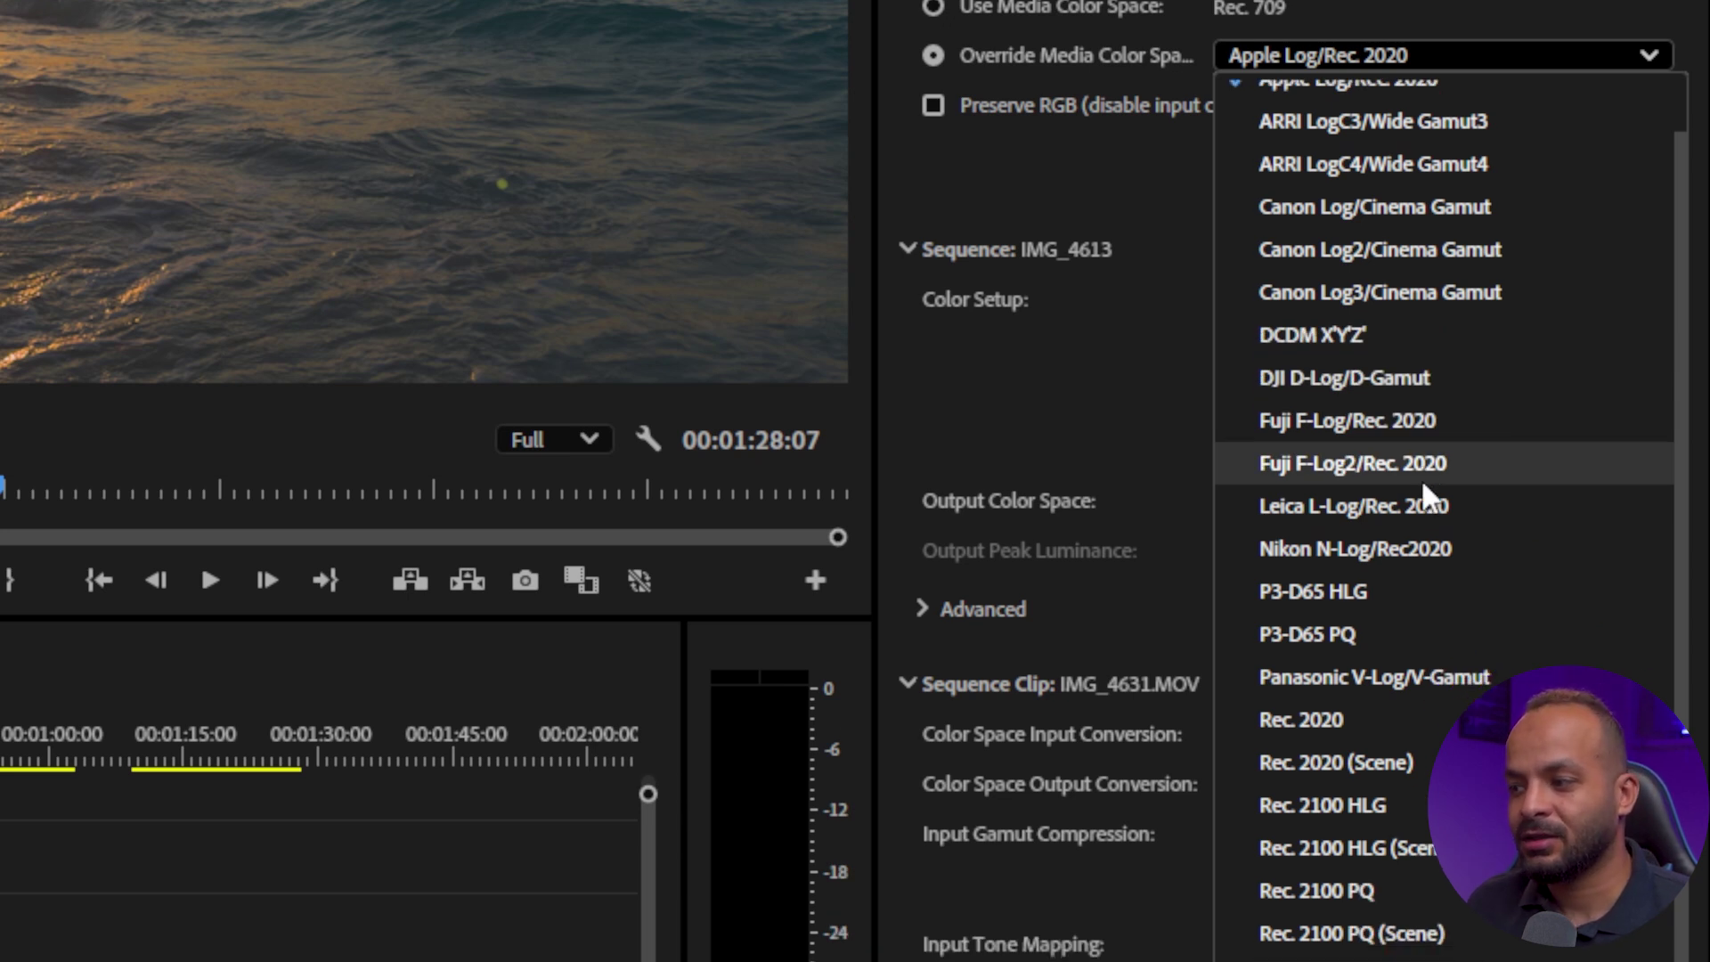
scroll(1377, 485, up, 2)
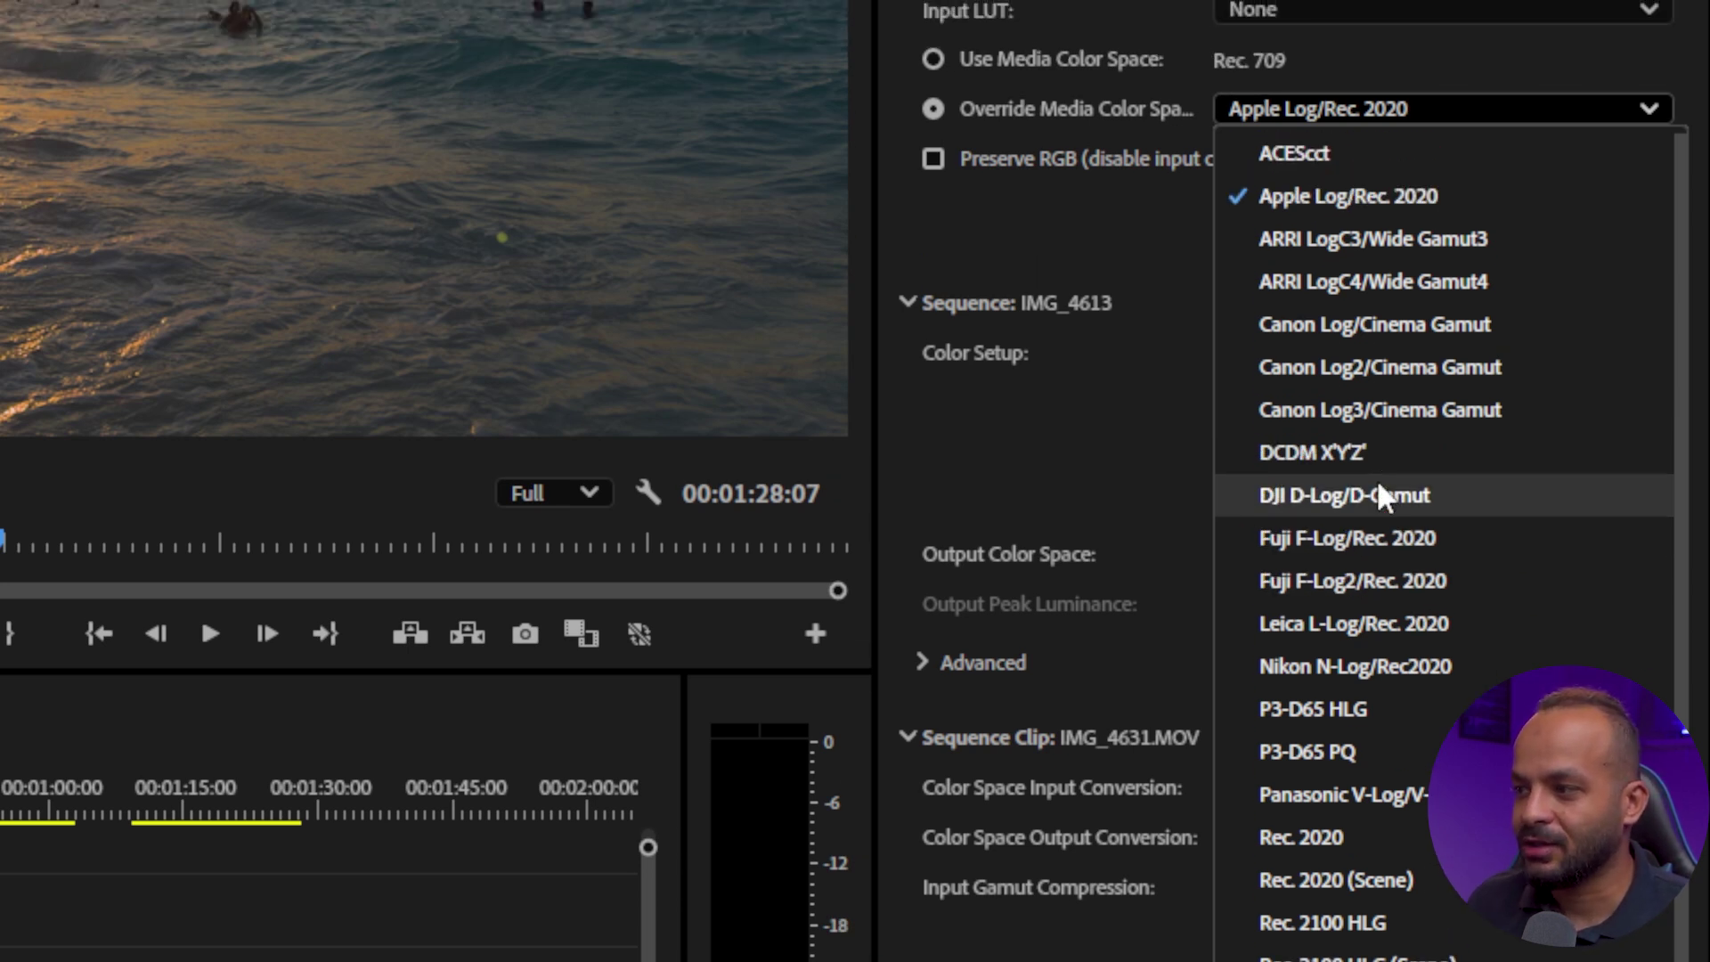
scroll(1371, 486, down, 3)
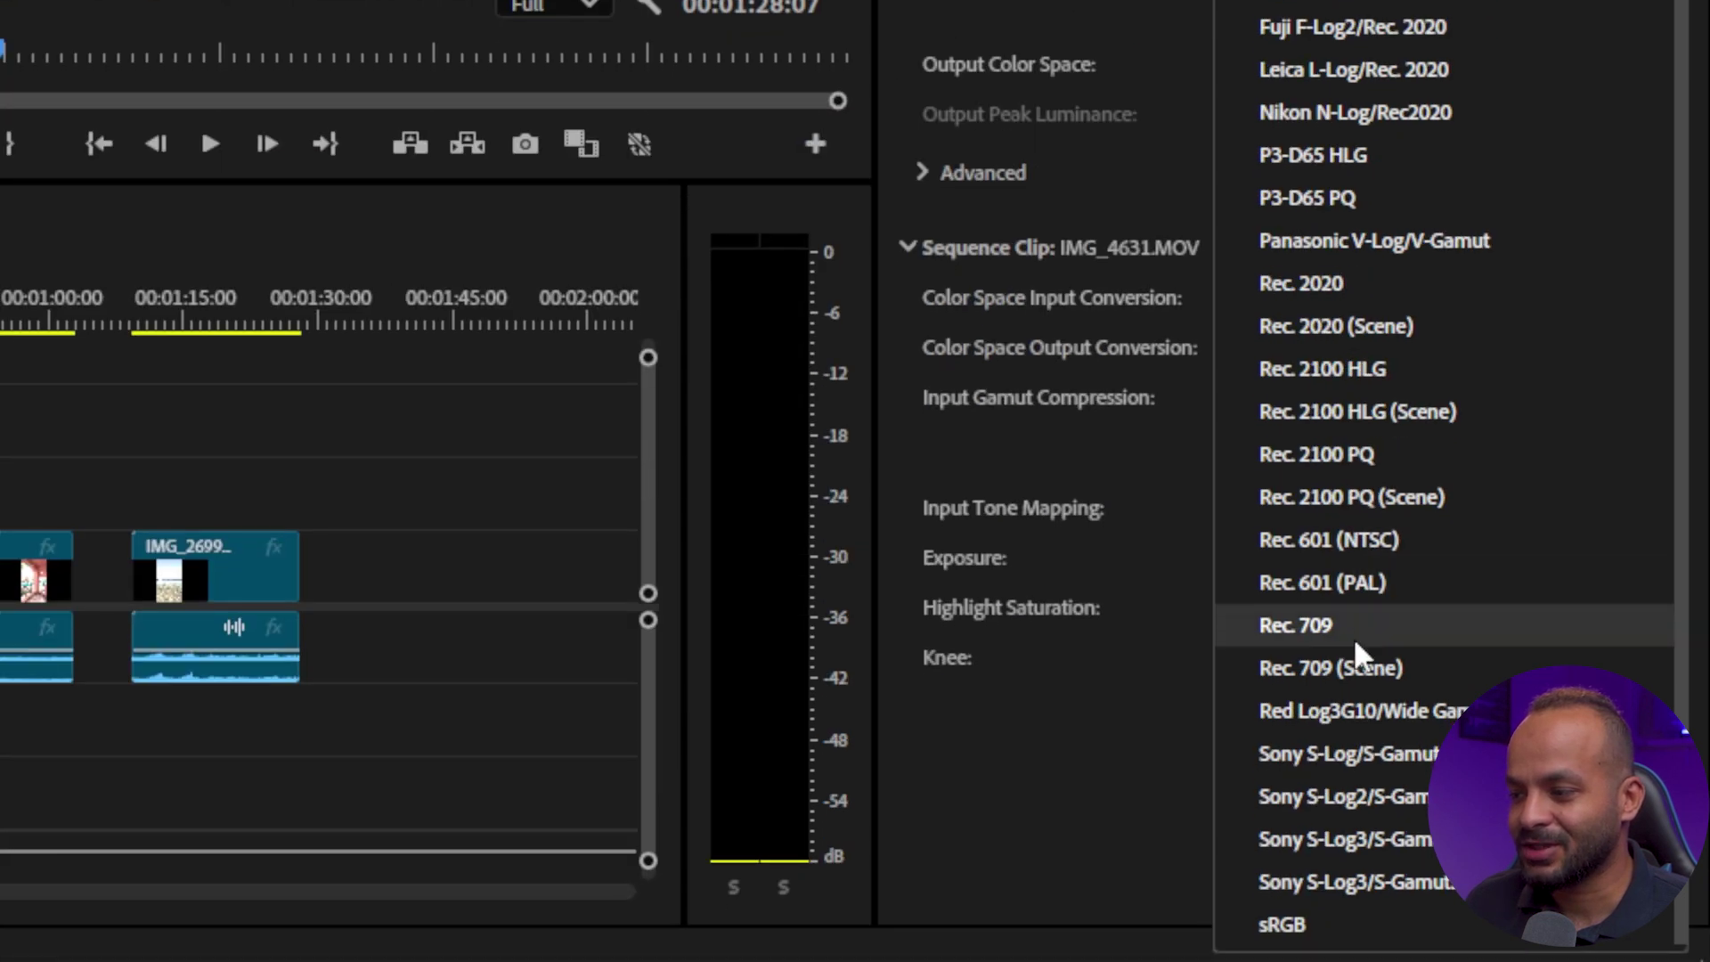
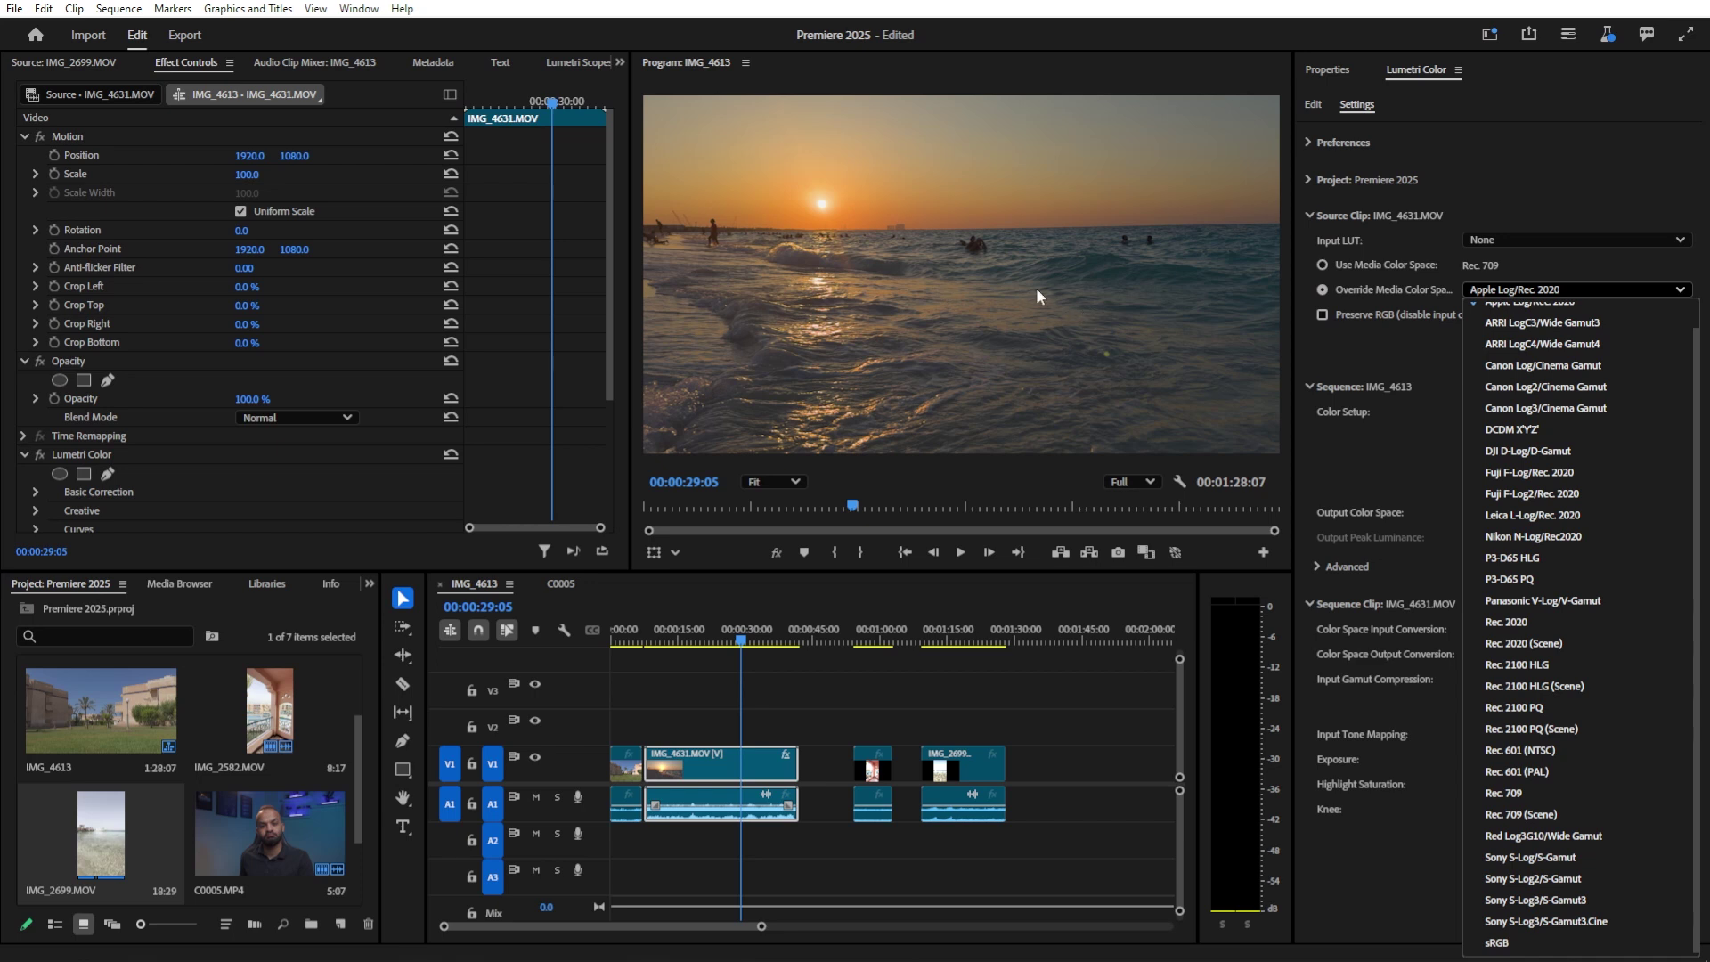
Step: Close the Override Media Color Space list and move the playhead onto the IMG_2582 hotel clip
click(686, 632)
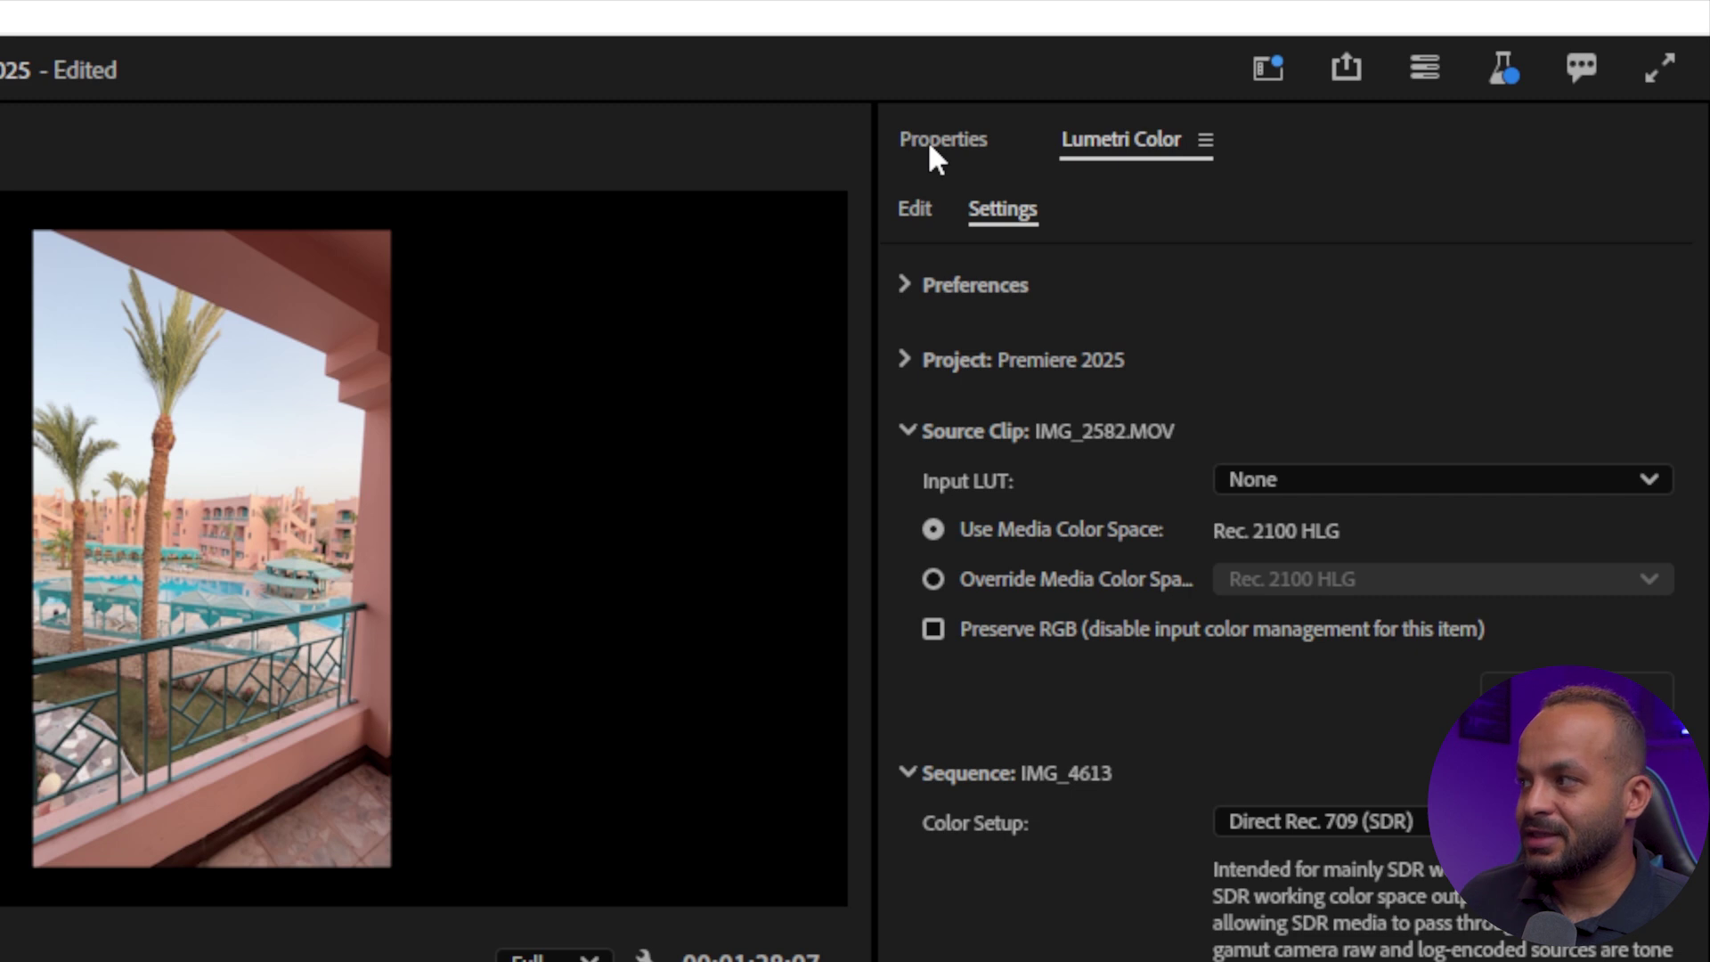
Step: In Properties, try Fill, then Fit the IMG_2582 clip at 113% scale, centred at 1920×1080
click(927, 140)
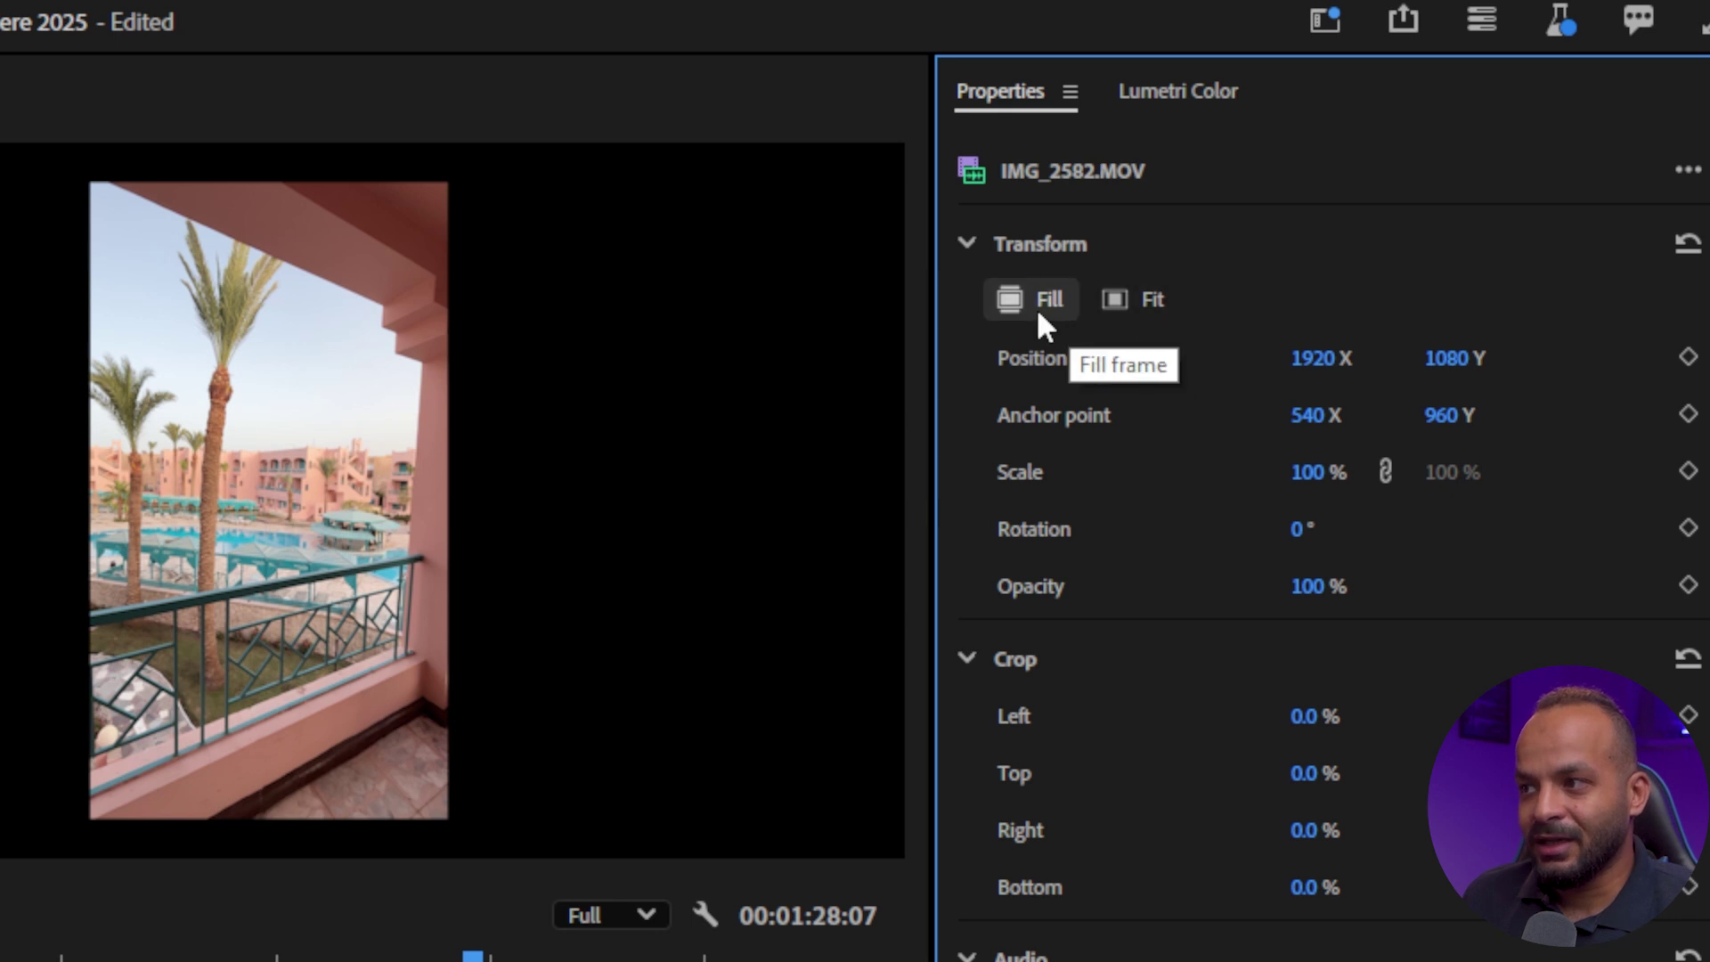
click(1119, 297)
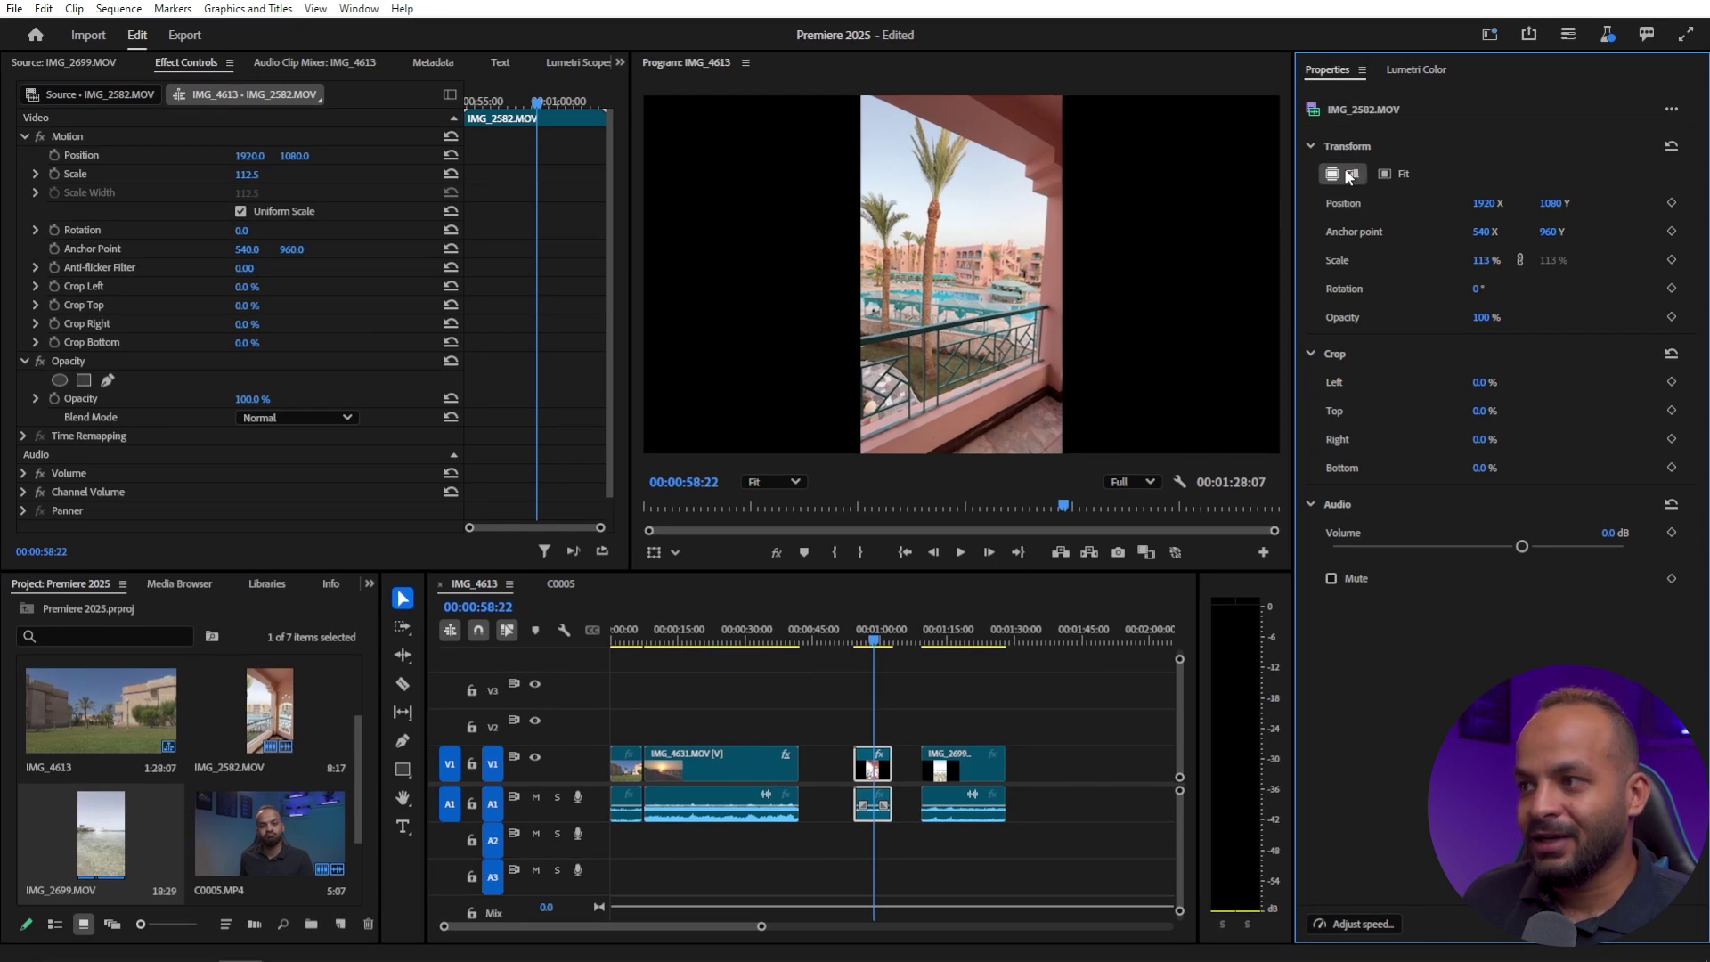
click(1347, 174)
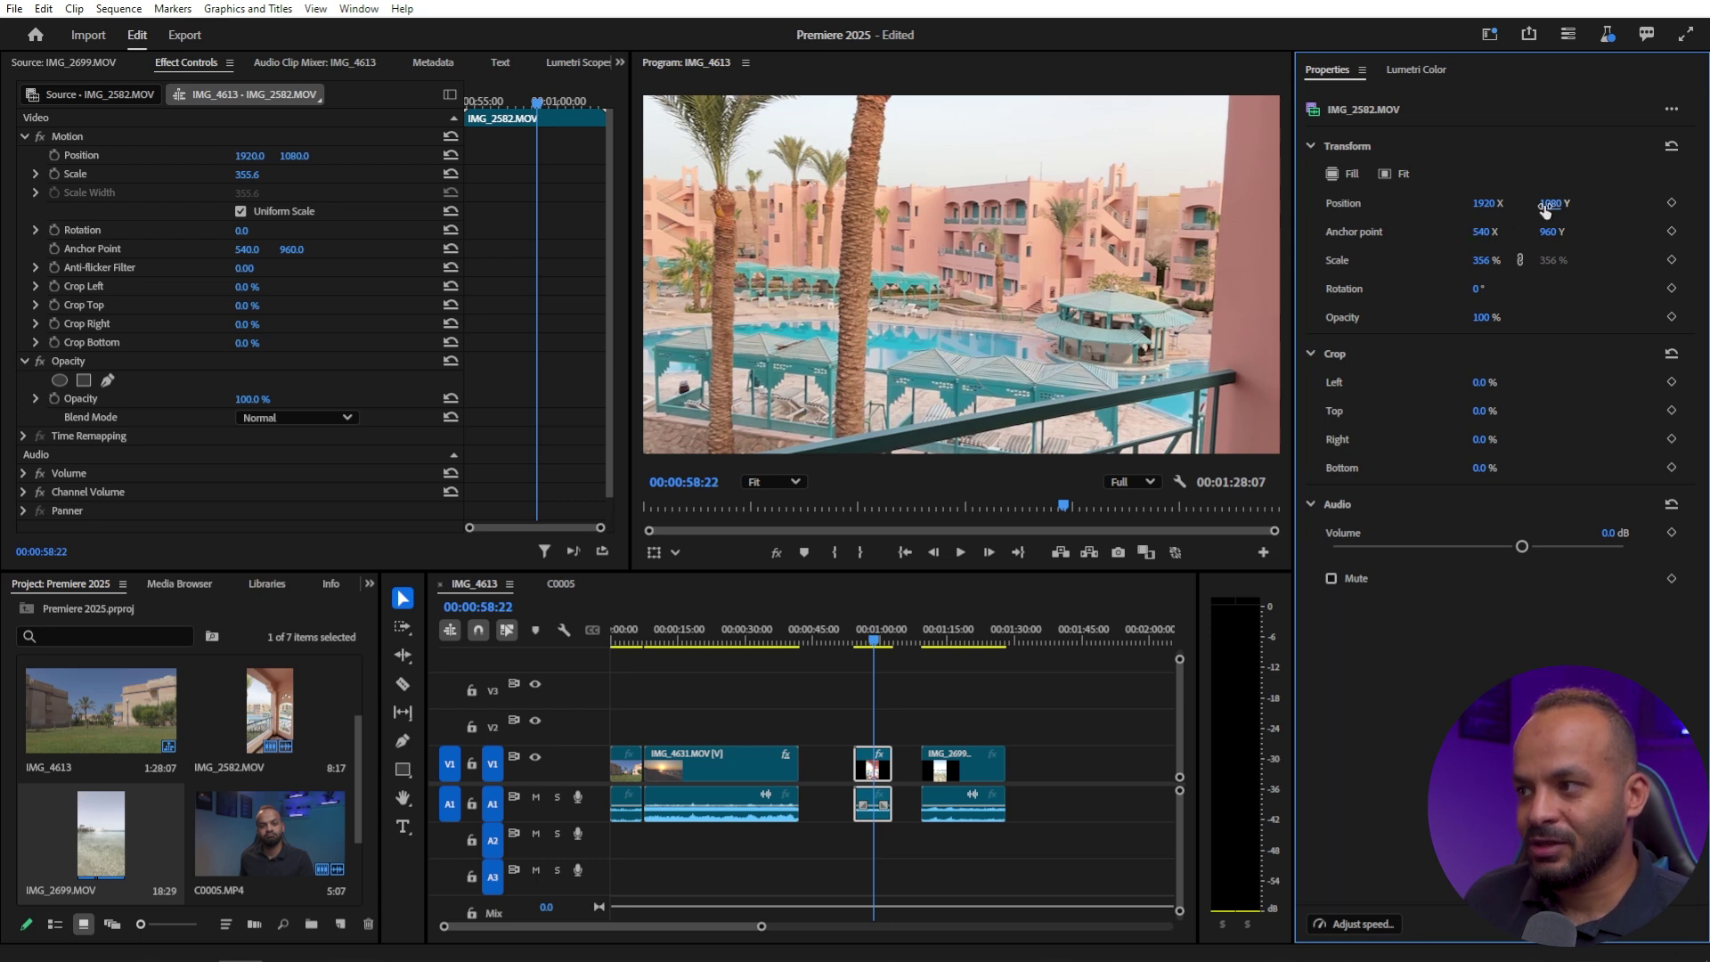
mouse_move(1544, 208)
mouse_down()
mouse_move(342, 470)
mouse_move(1549, 203)
mouse_move(1084, 208)
mouse_move(1391, 184)
mouse_up()
click(1384, 176)
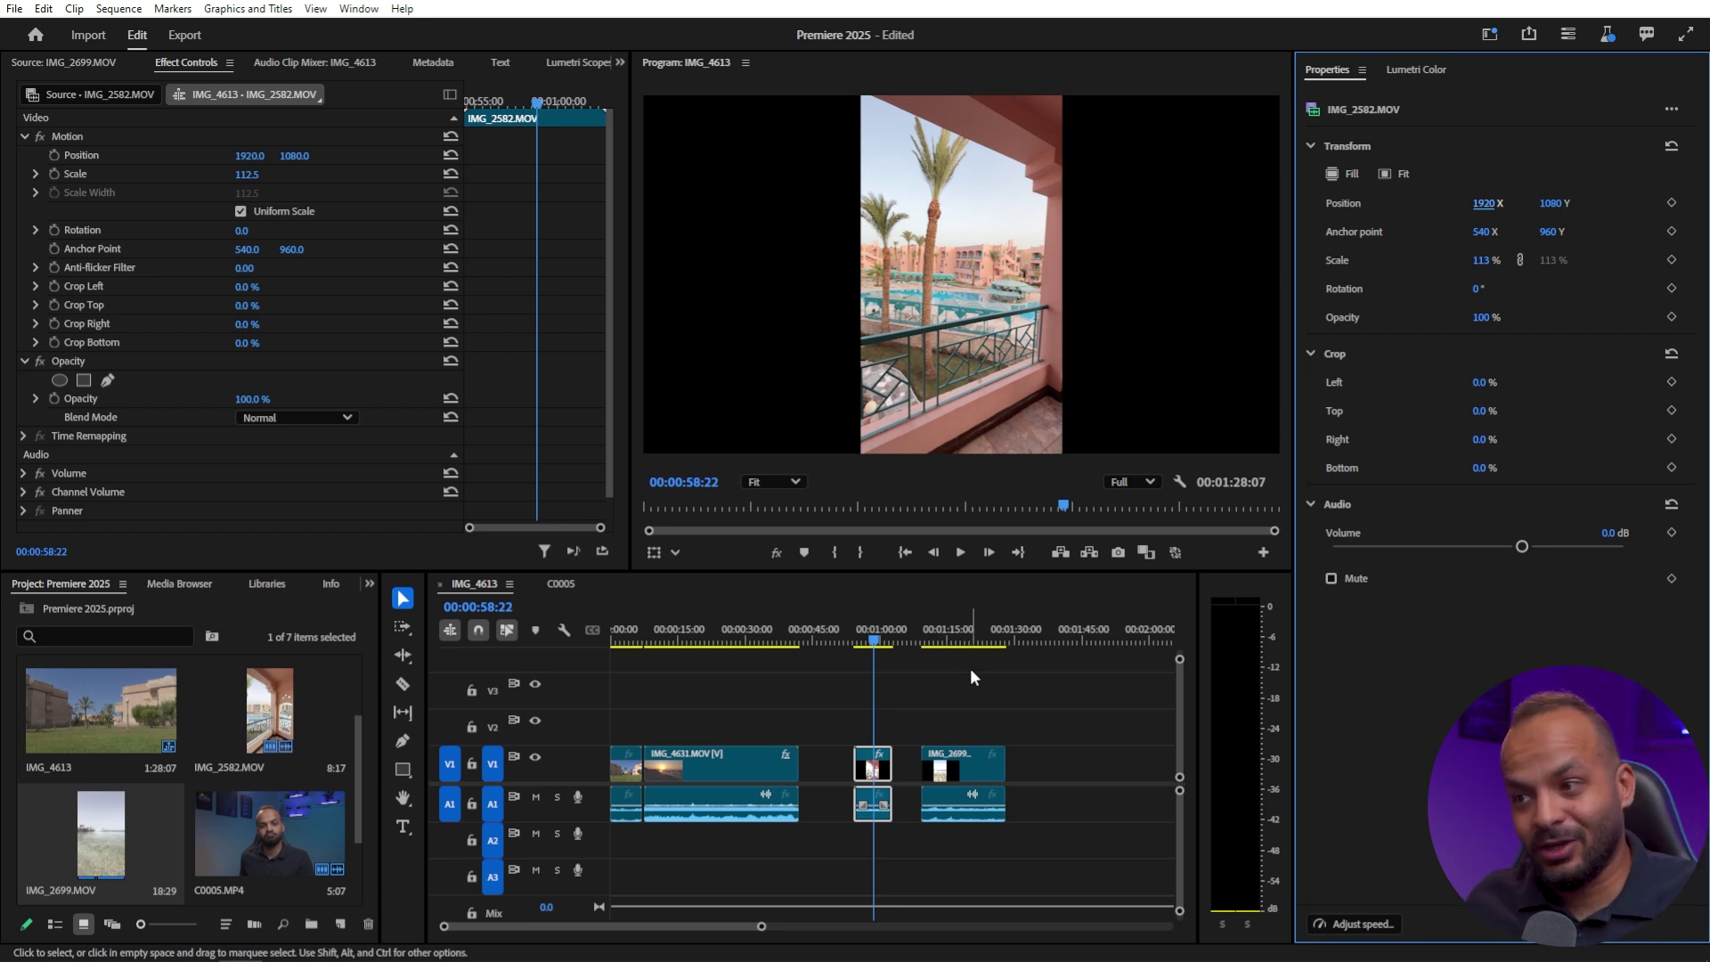
Step: Zoom into the timeline and marquee-select the IMG_2582 and IMG_2699 clips on V1
click(837, 739)
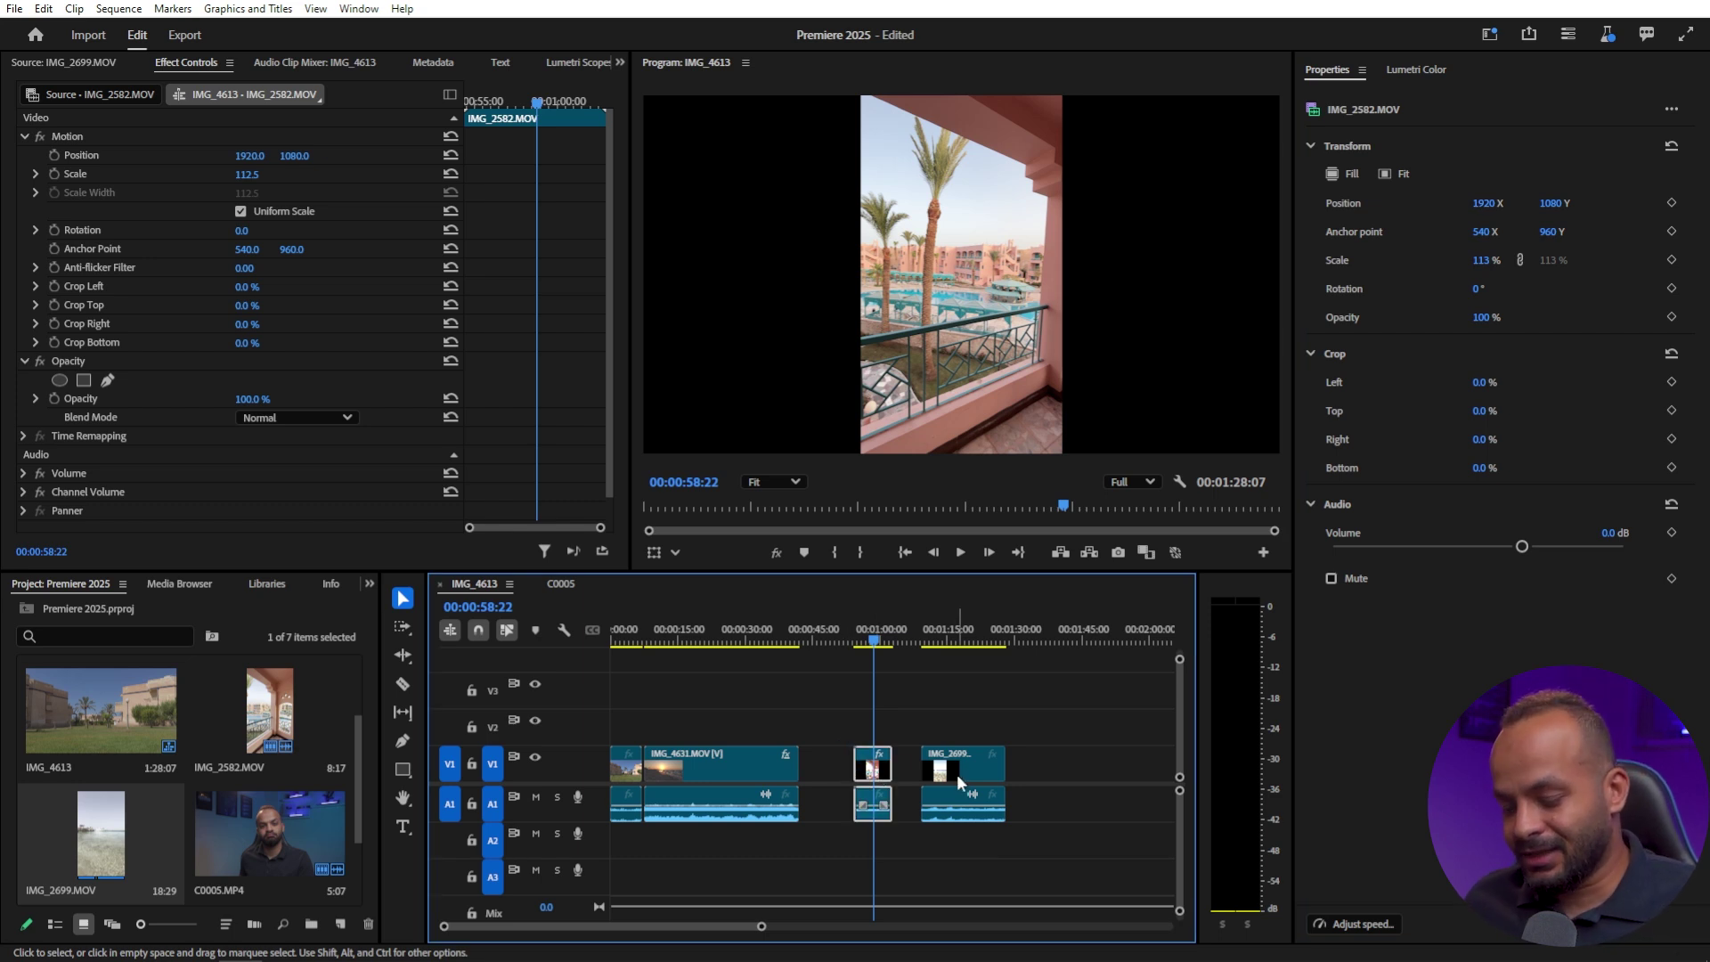
alt+scroll(956, 773, up, 2)
alt+scroll(957, 773, up, 2)
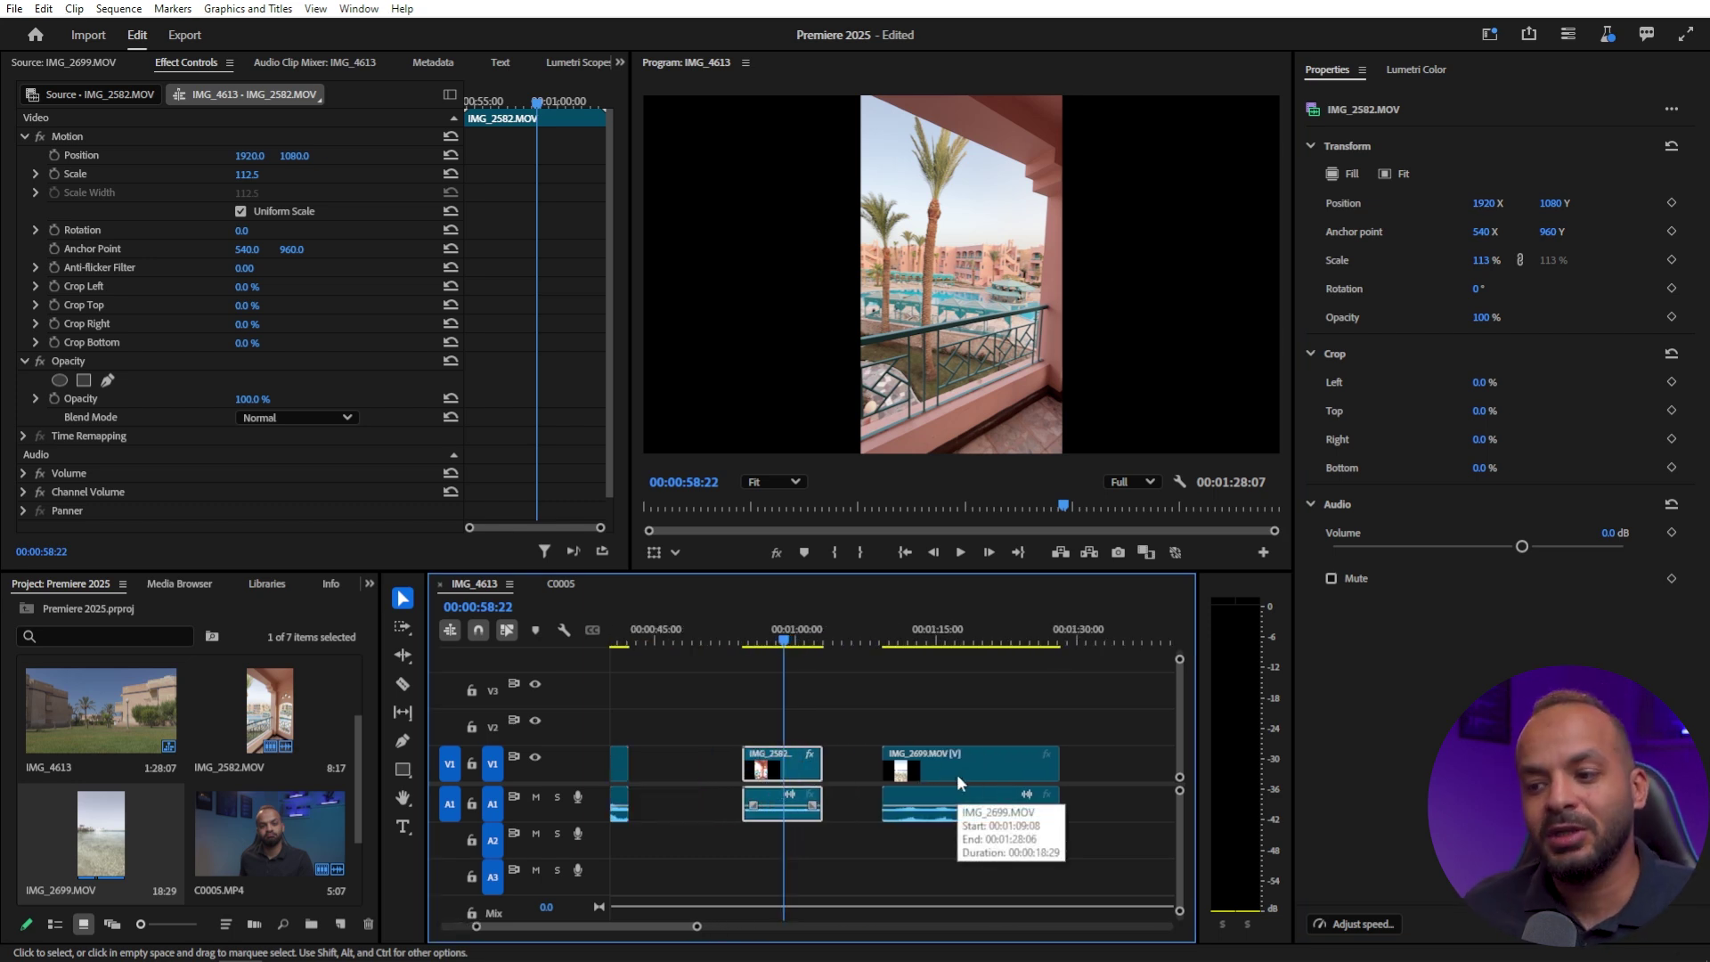
mouse_move(968, 716)
mouse_down()
mouse_move(991, 725)
mouse_move(768, 762)
mouse_up()
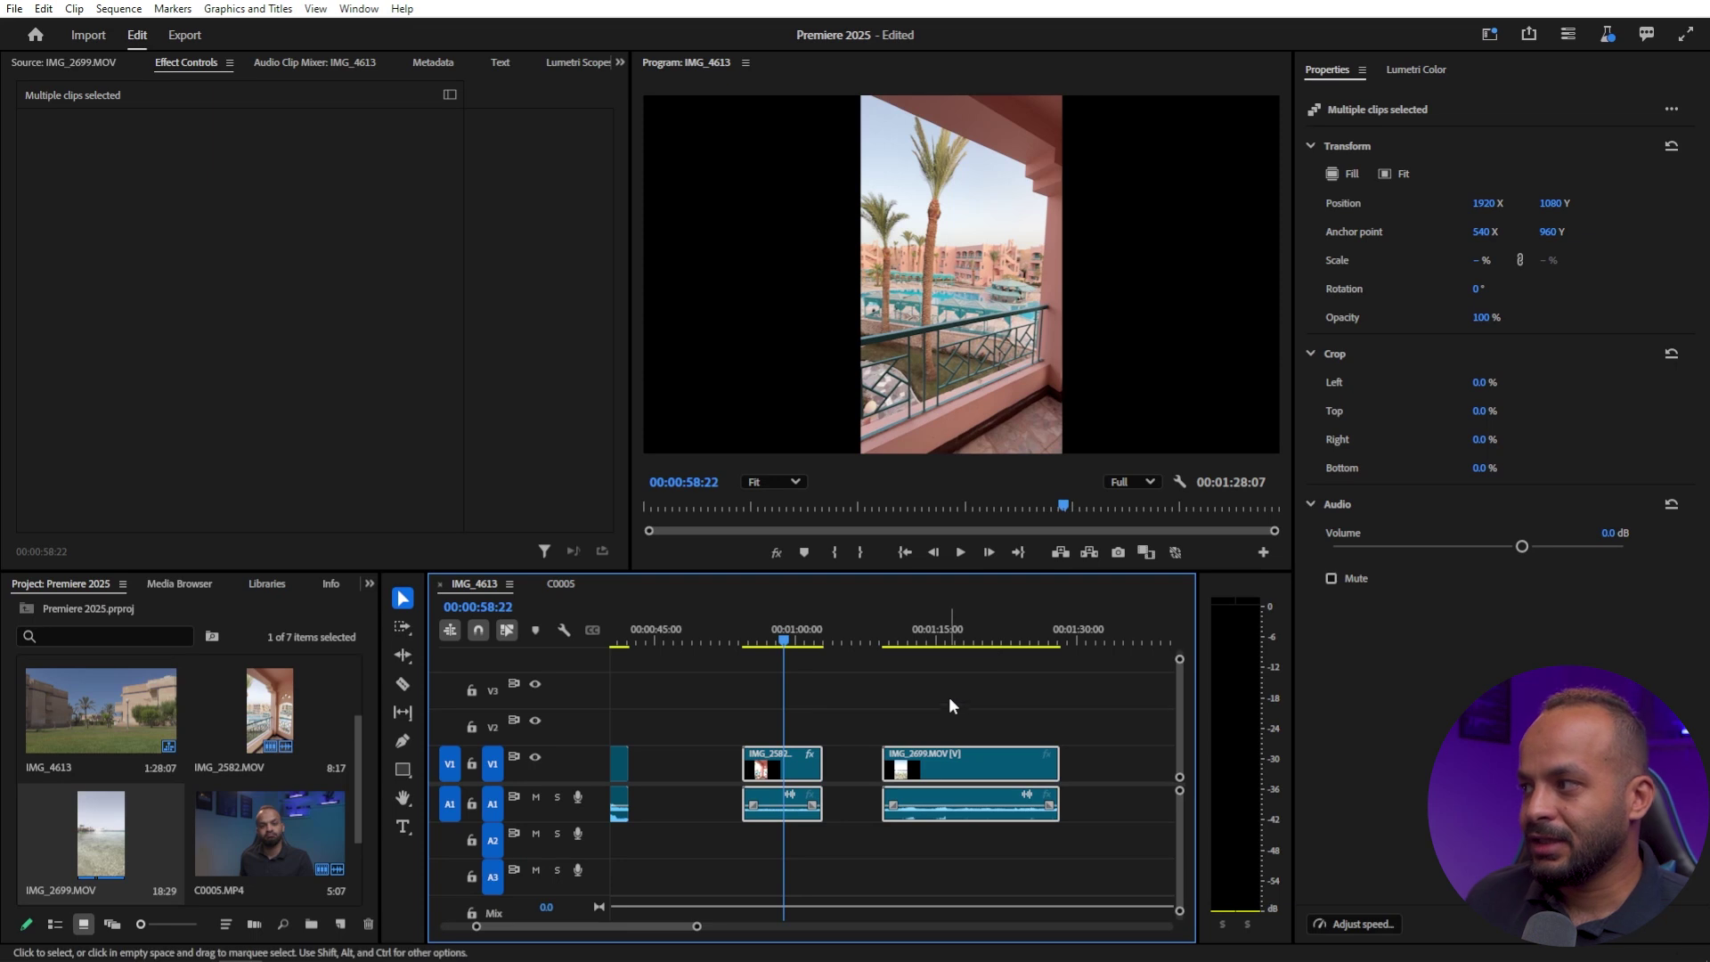
Step: Try Fill on both selected clips, then set them back to Fit at 113%
click(1385, 175)
click(932, 631)
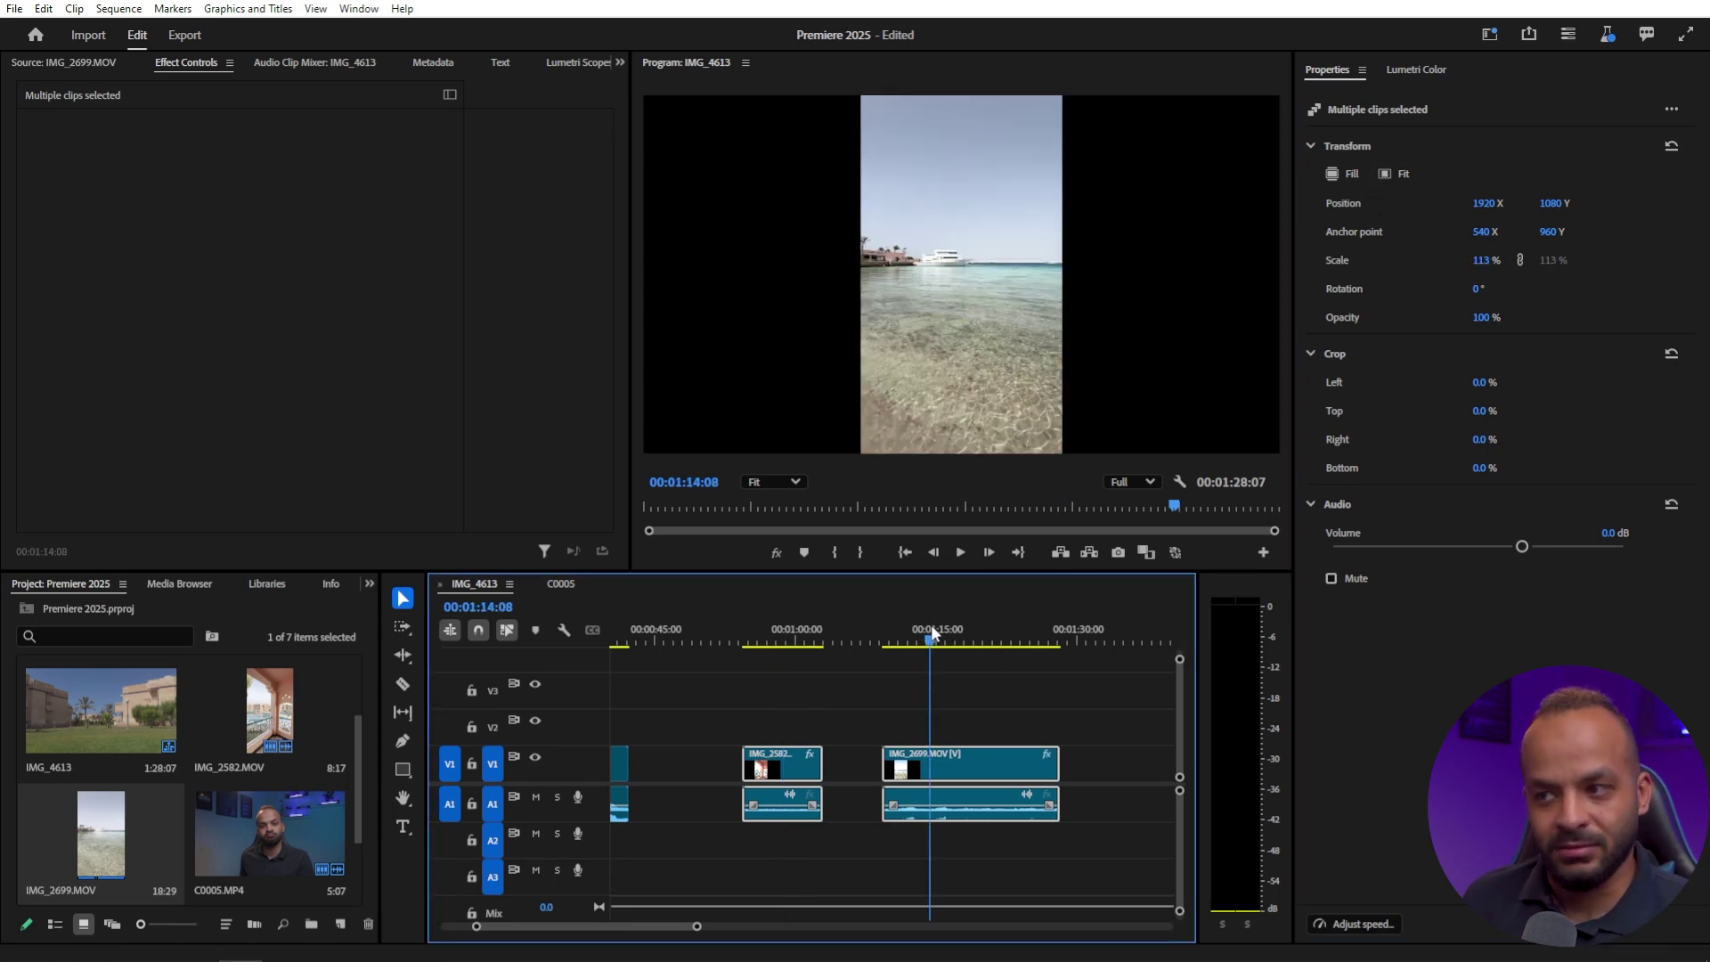
click(1332, 174)
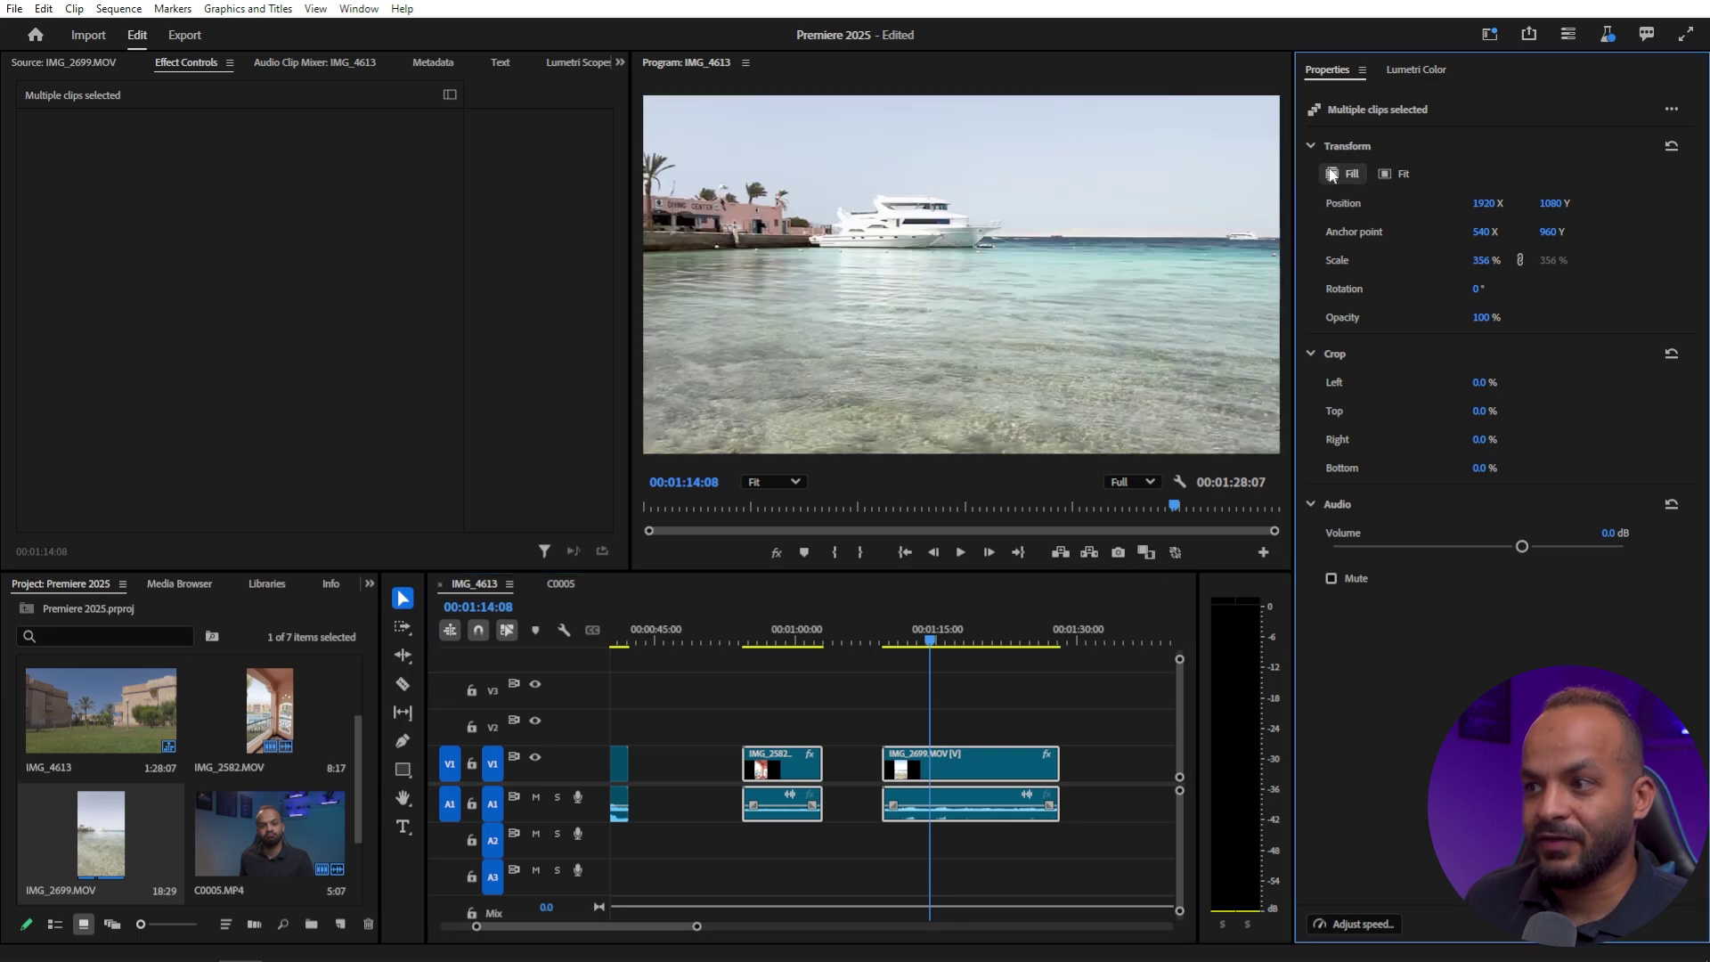
click(789, 629)
click(949, 628)
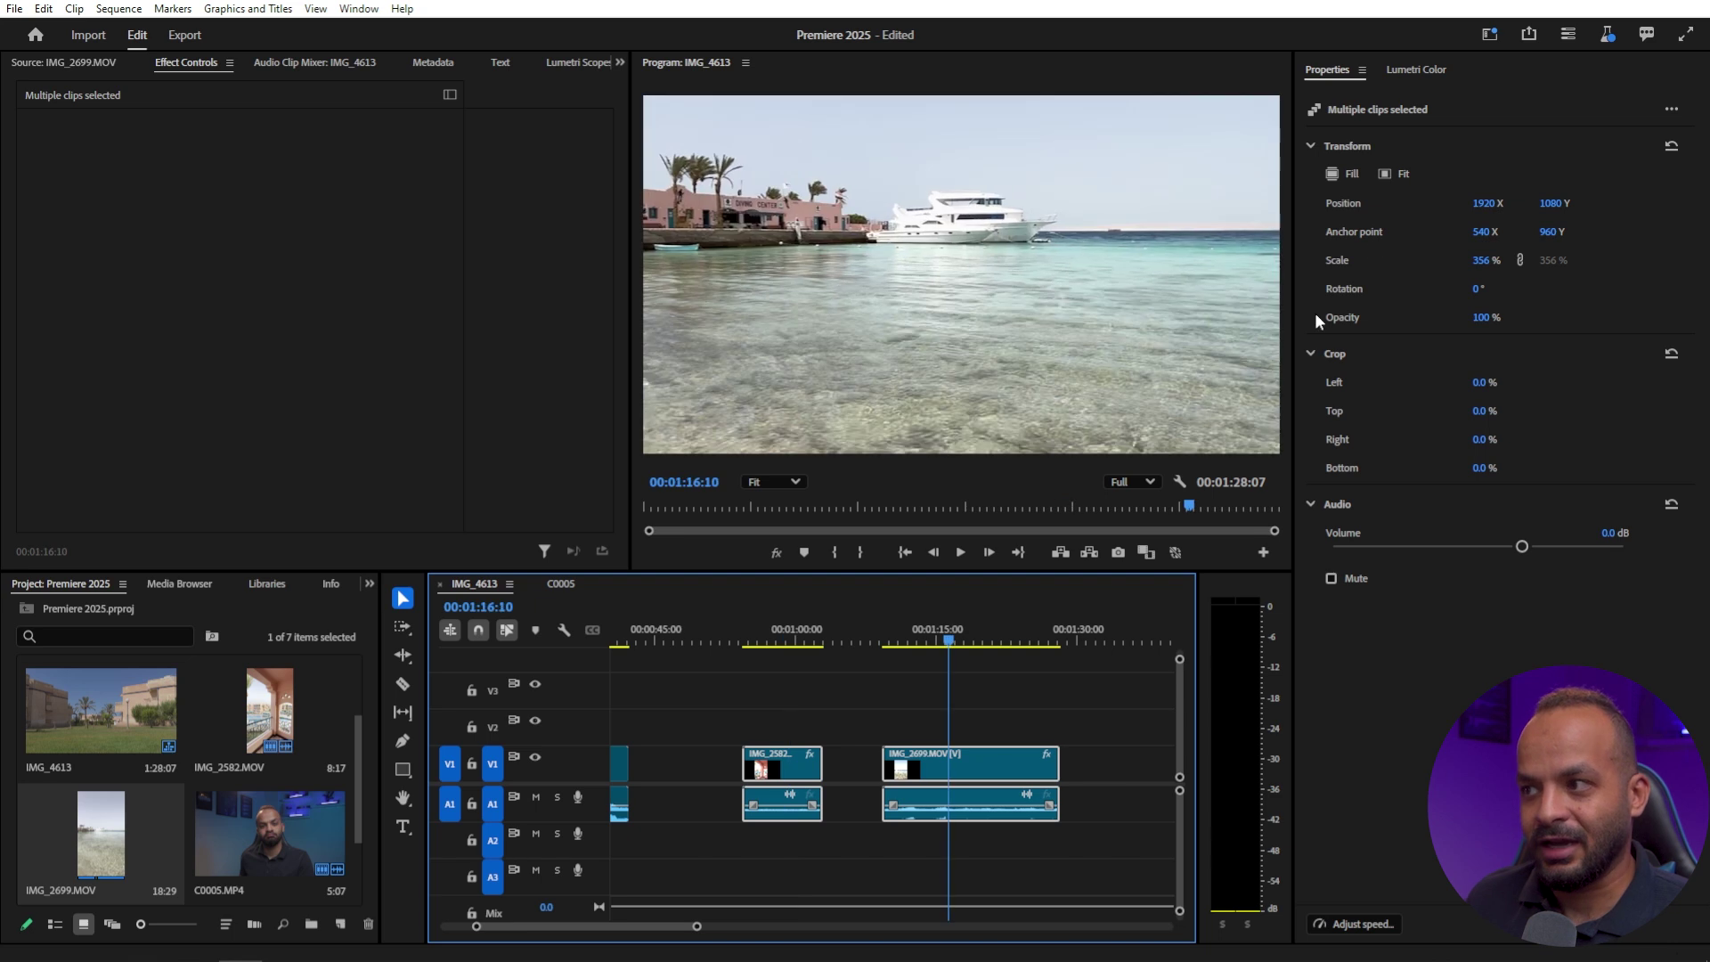
click(1390, 175)
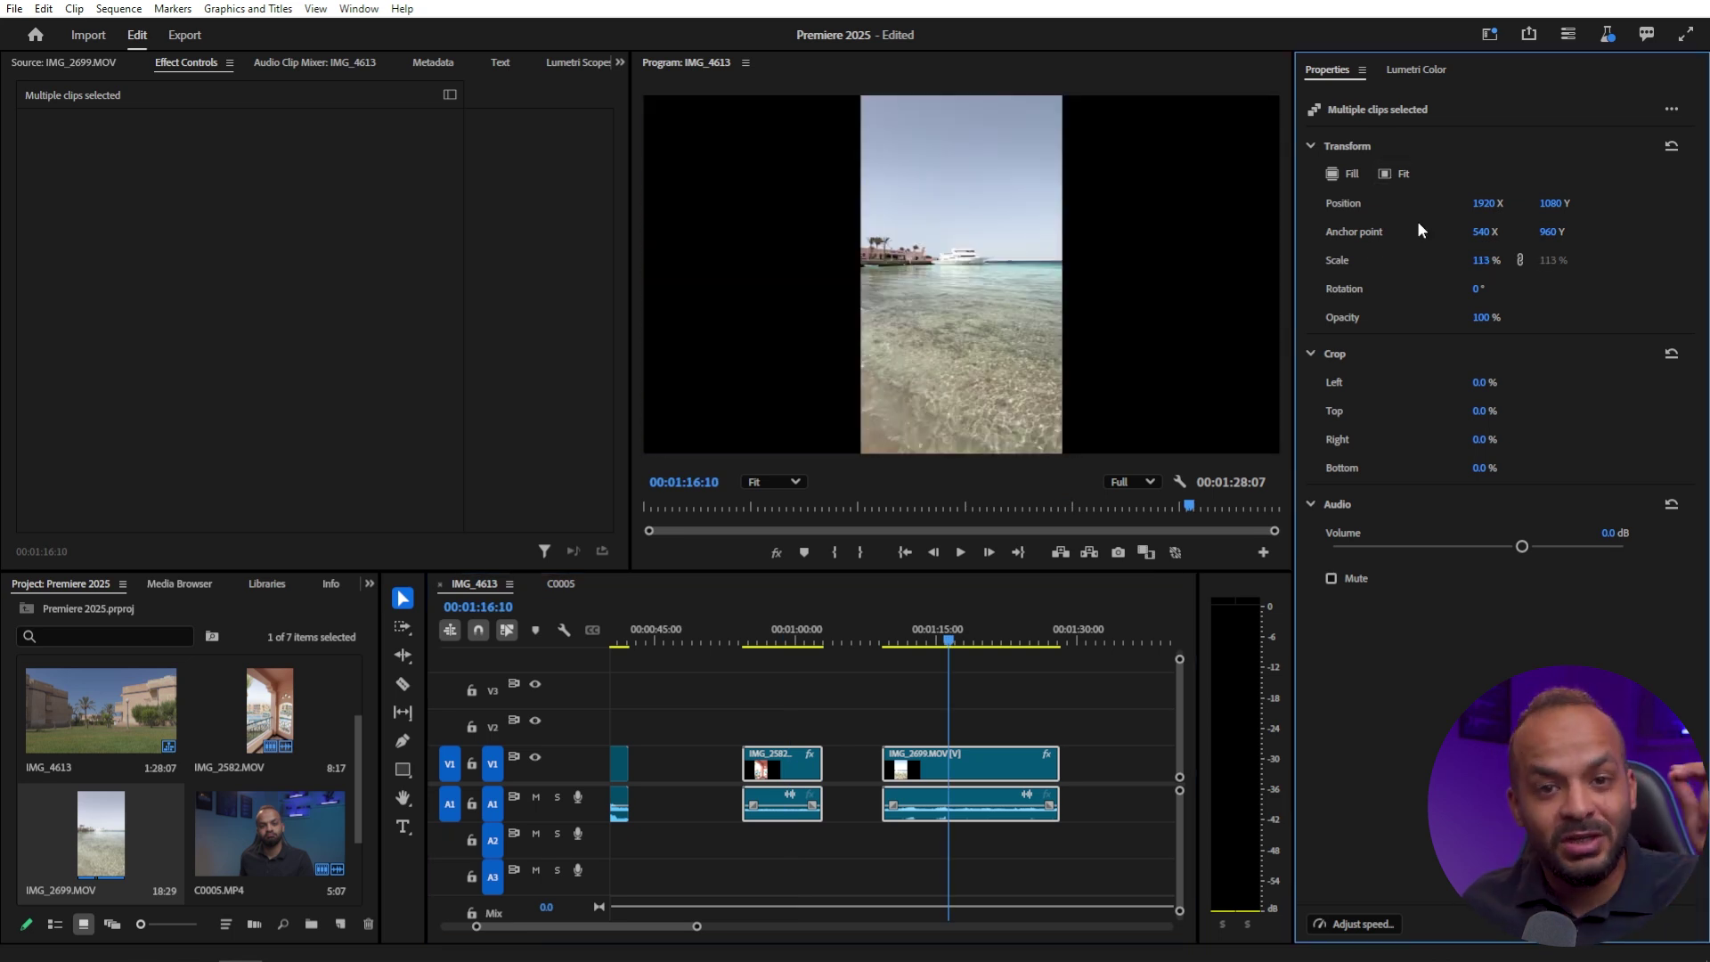
Step: Shift both clips right to Position X 2802 and check the hotel and beach clips
drag(1482, 203, 1567, 203)
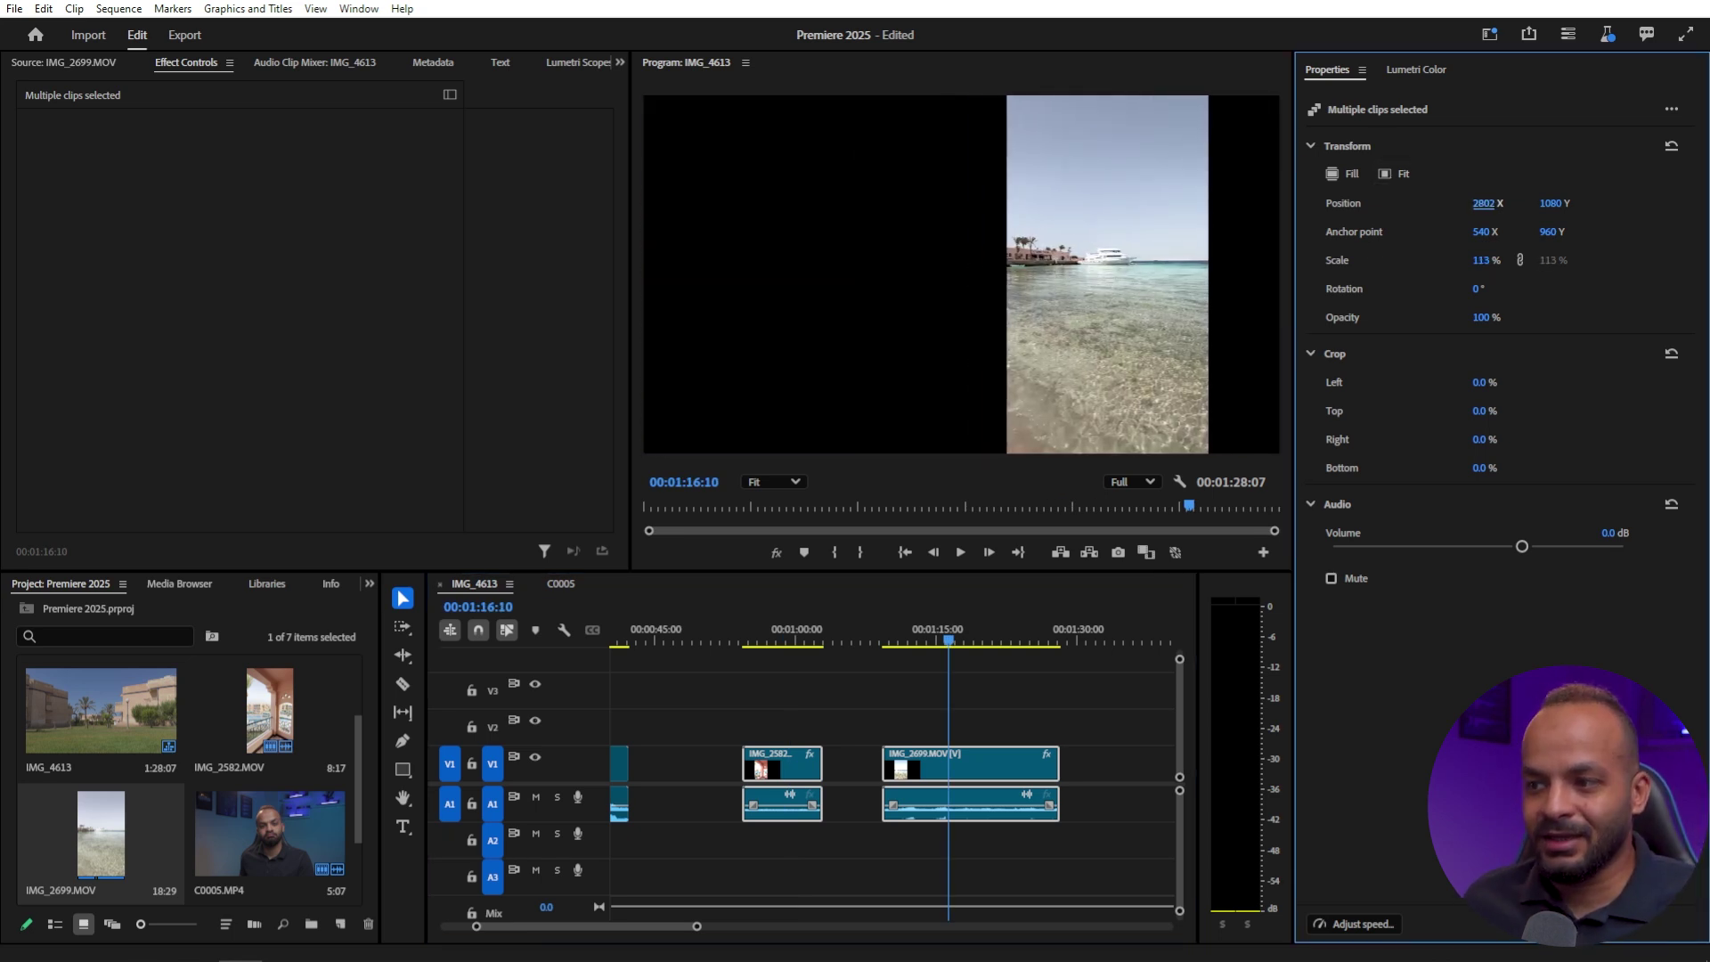
click(795, 622)
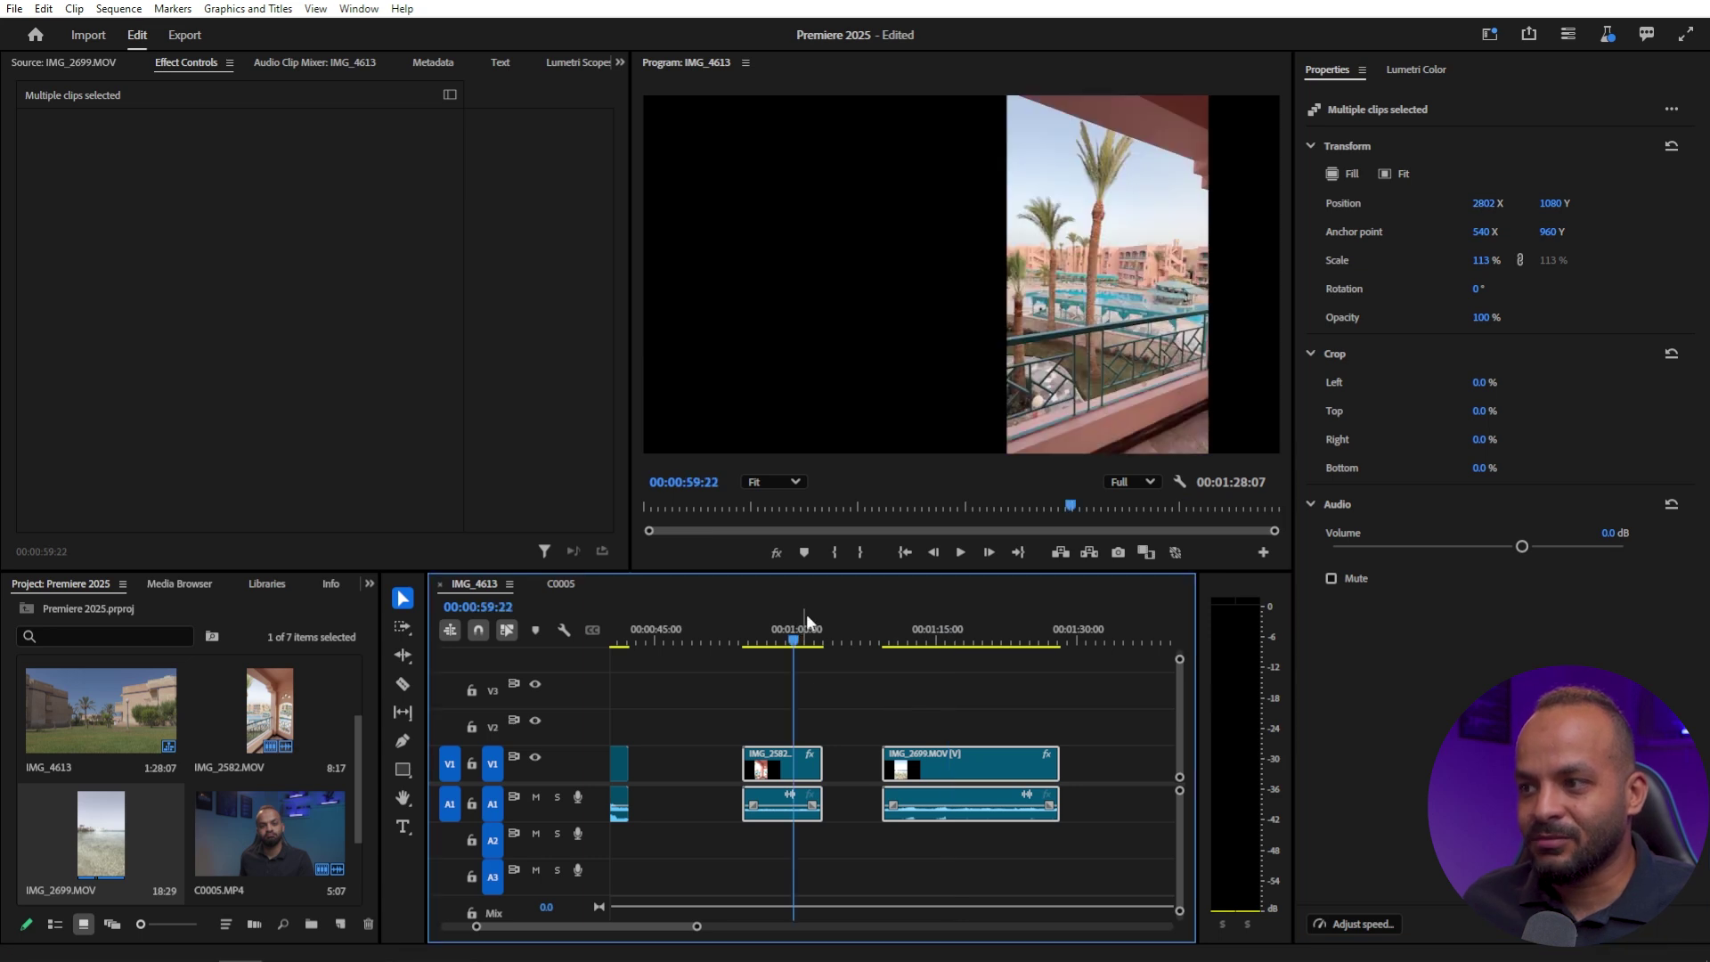
drag(873, 612, 931, 616)
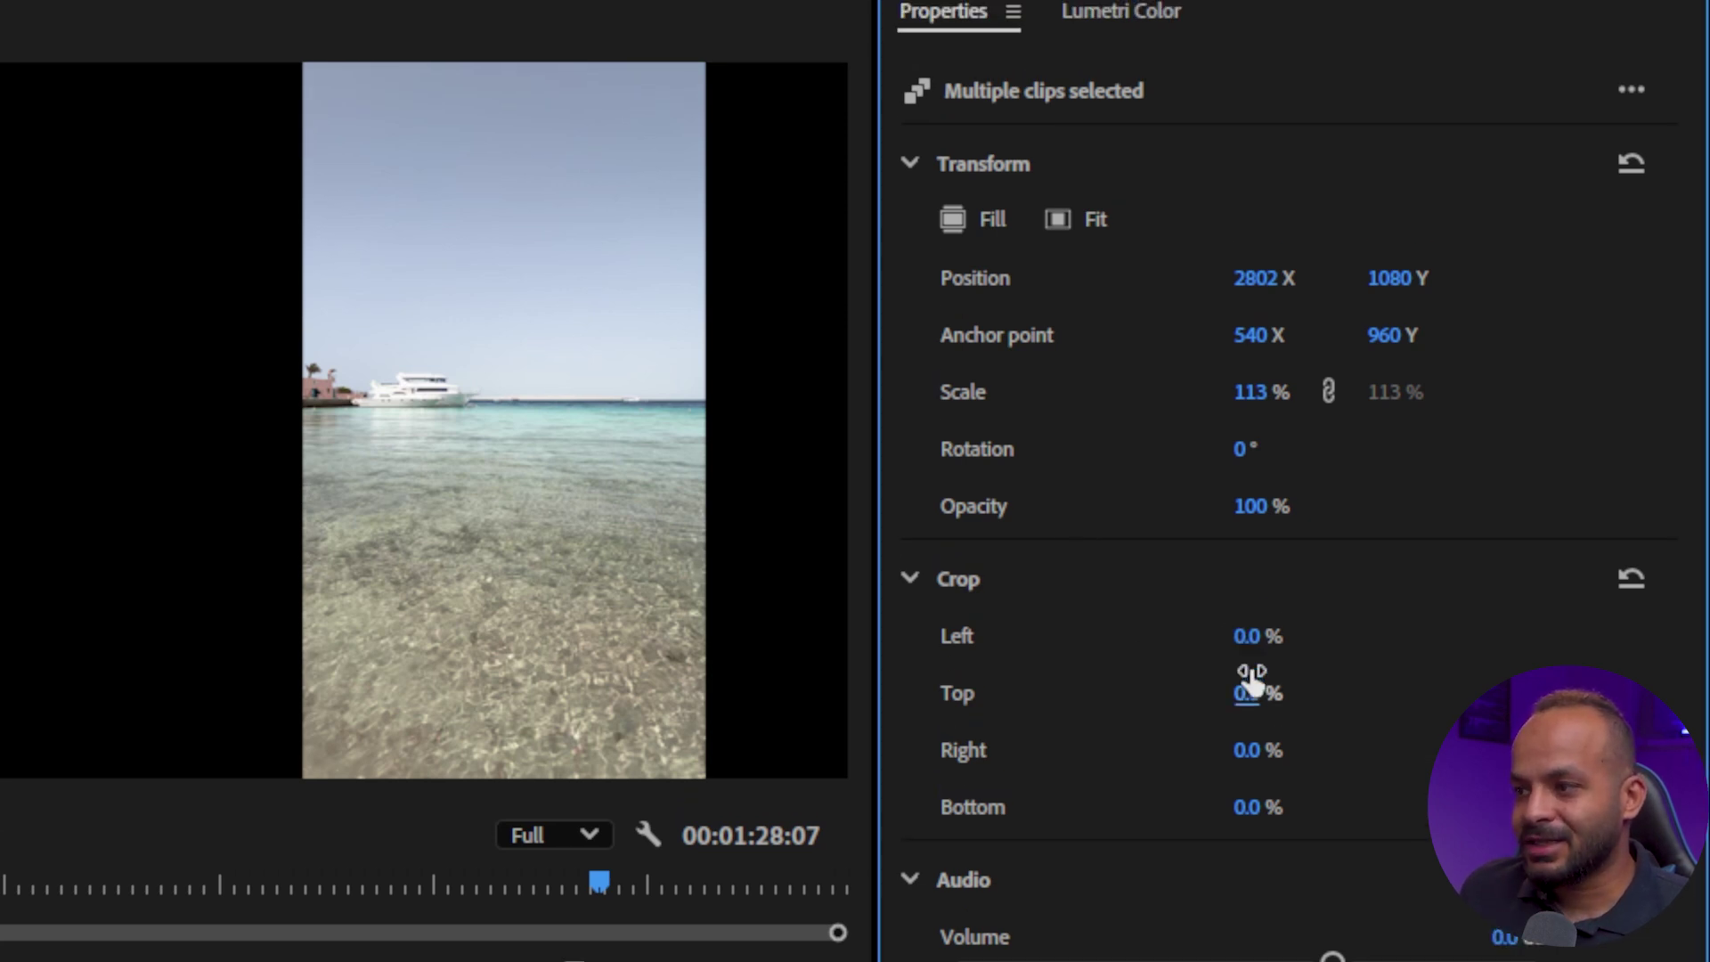
Step: Crop both clips 14% from the top and 24% from the bottom
drag(1279, 705, 1273, 705)
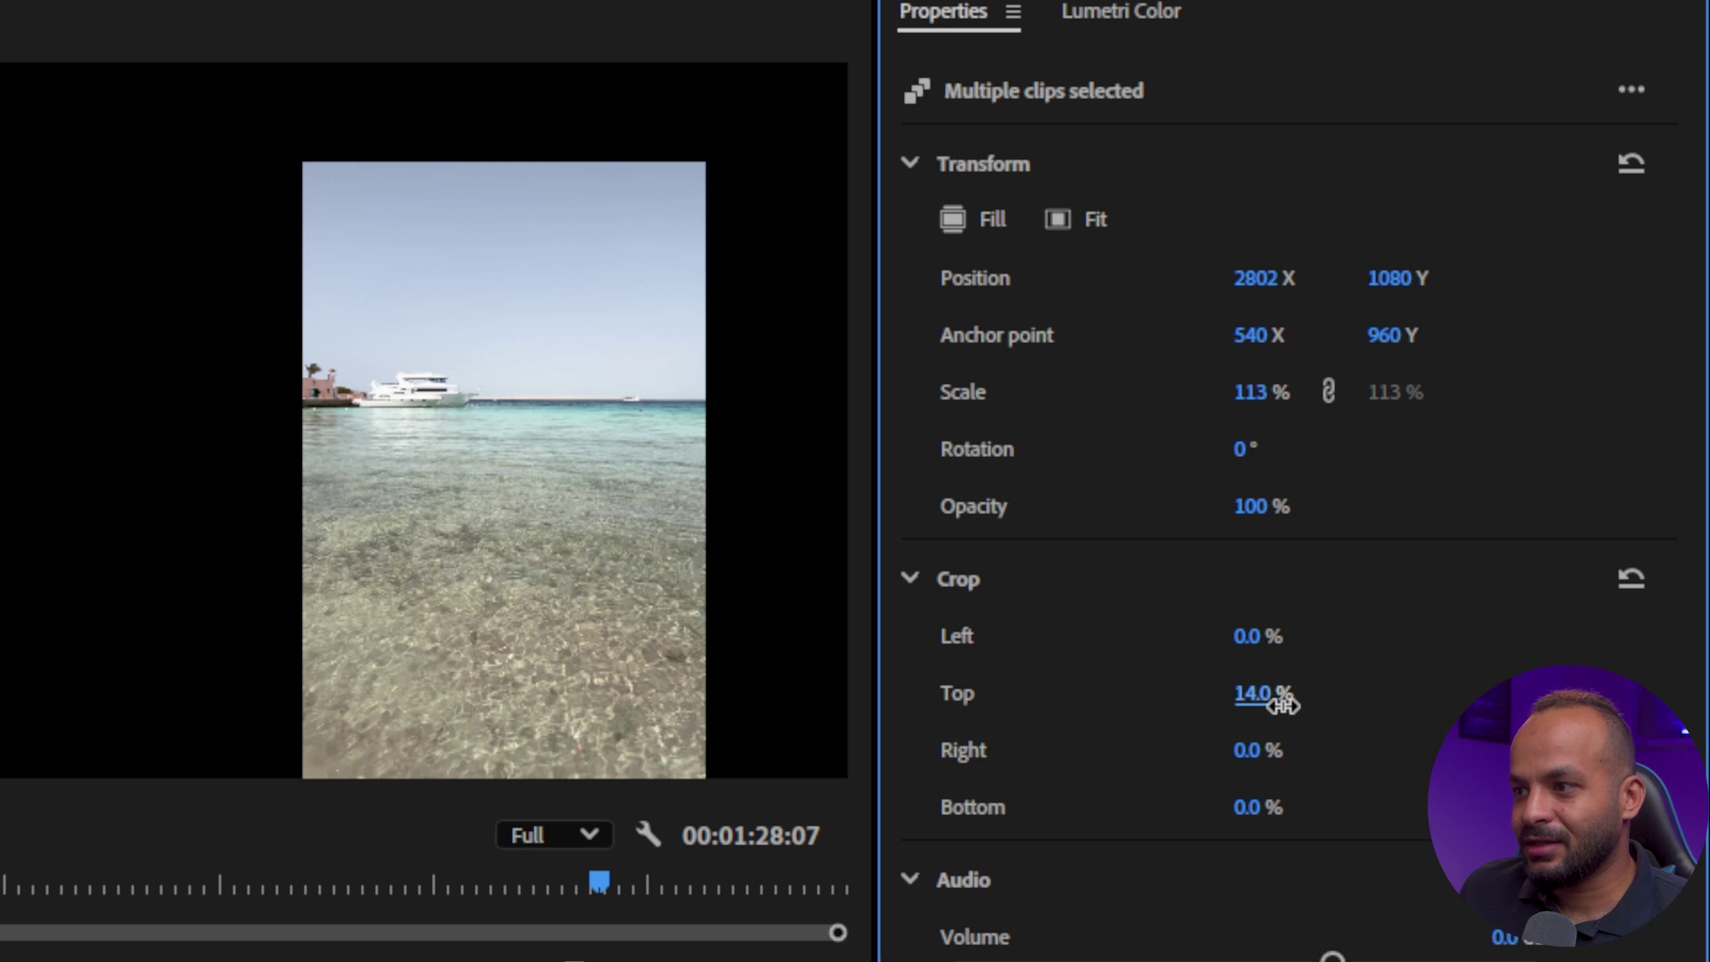
drag(1290, 806, 1302, 806)
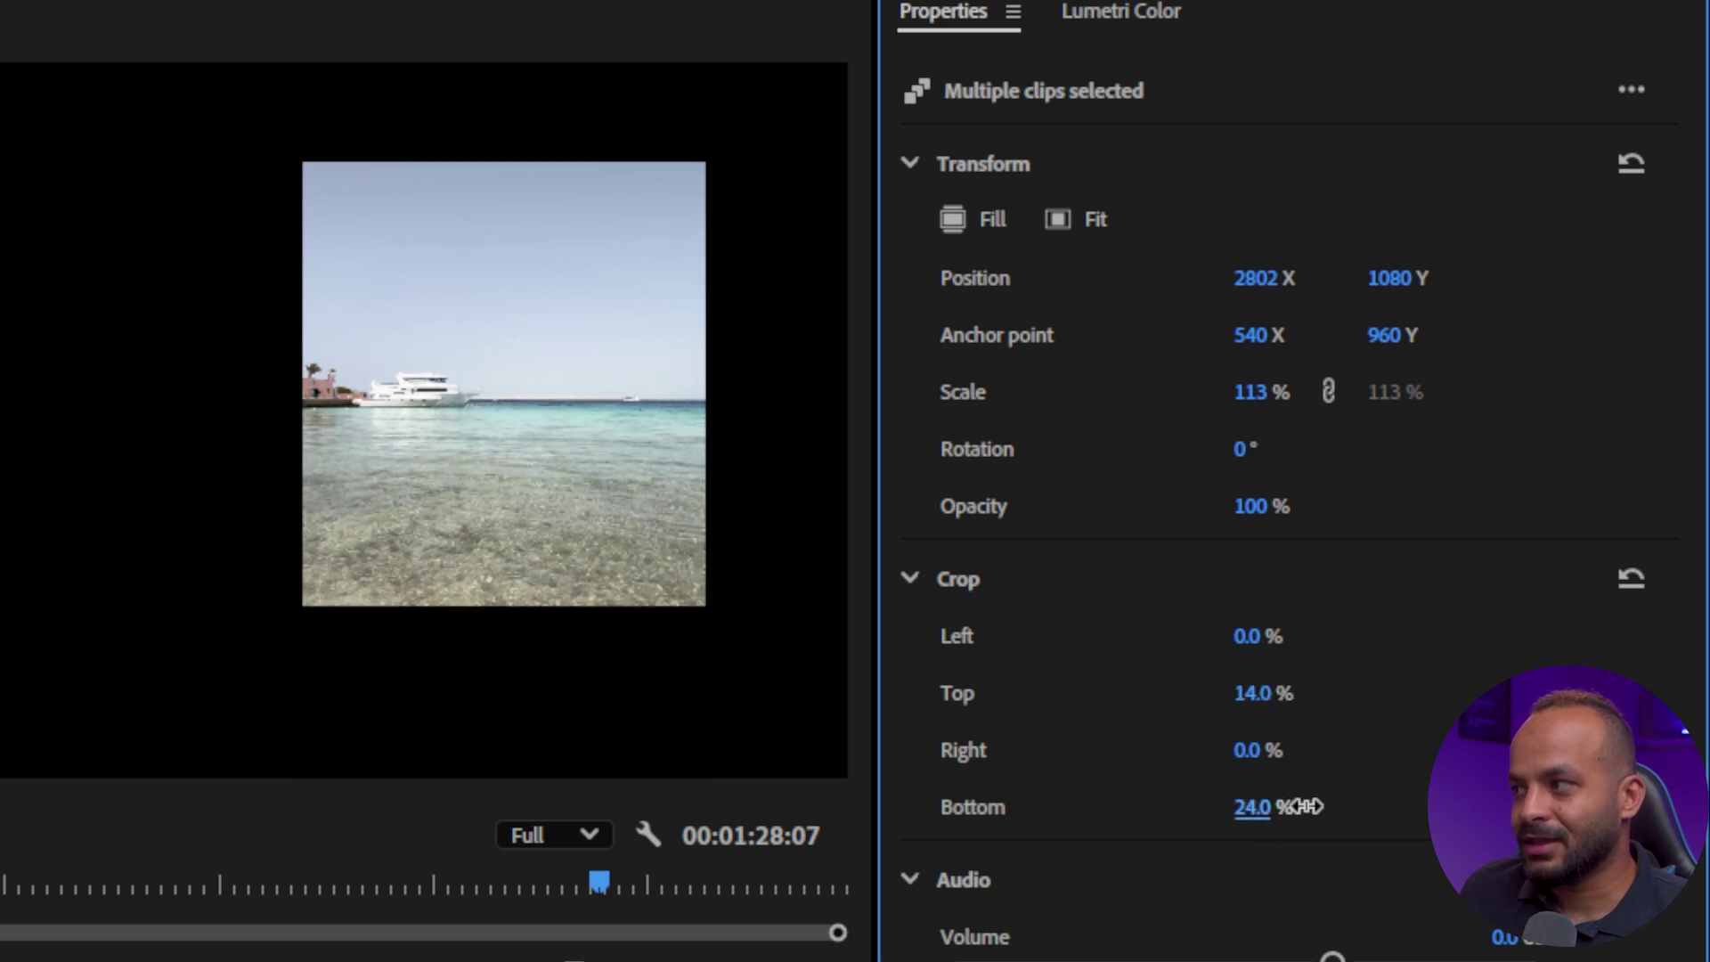
key(Up)
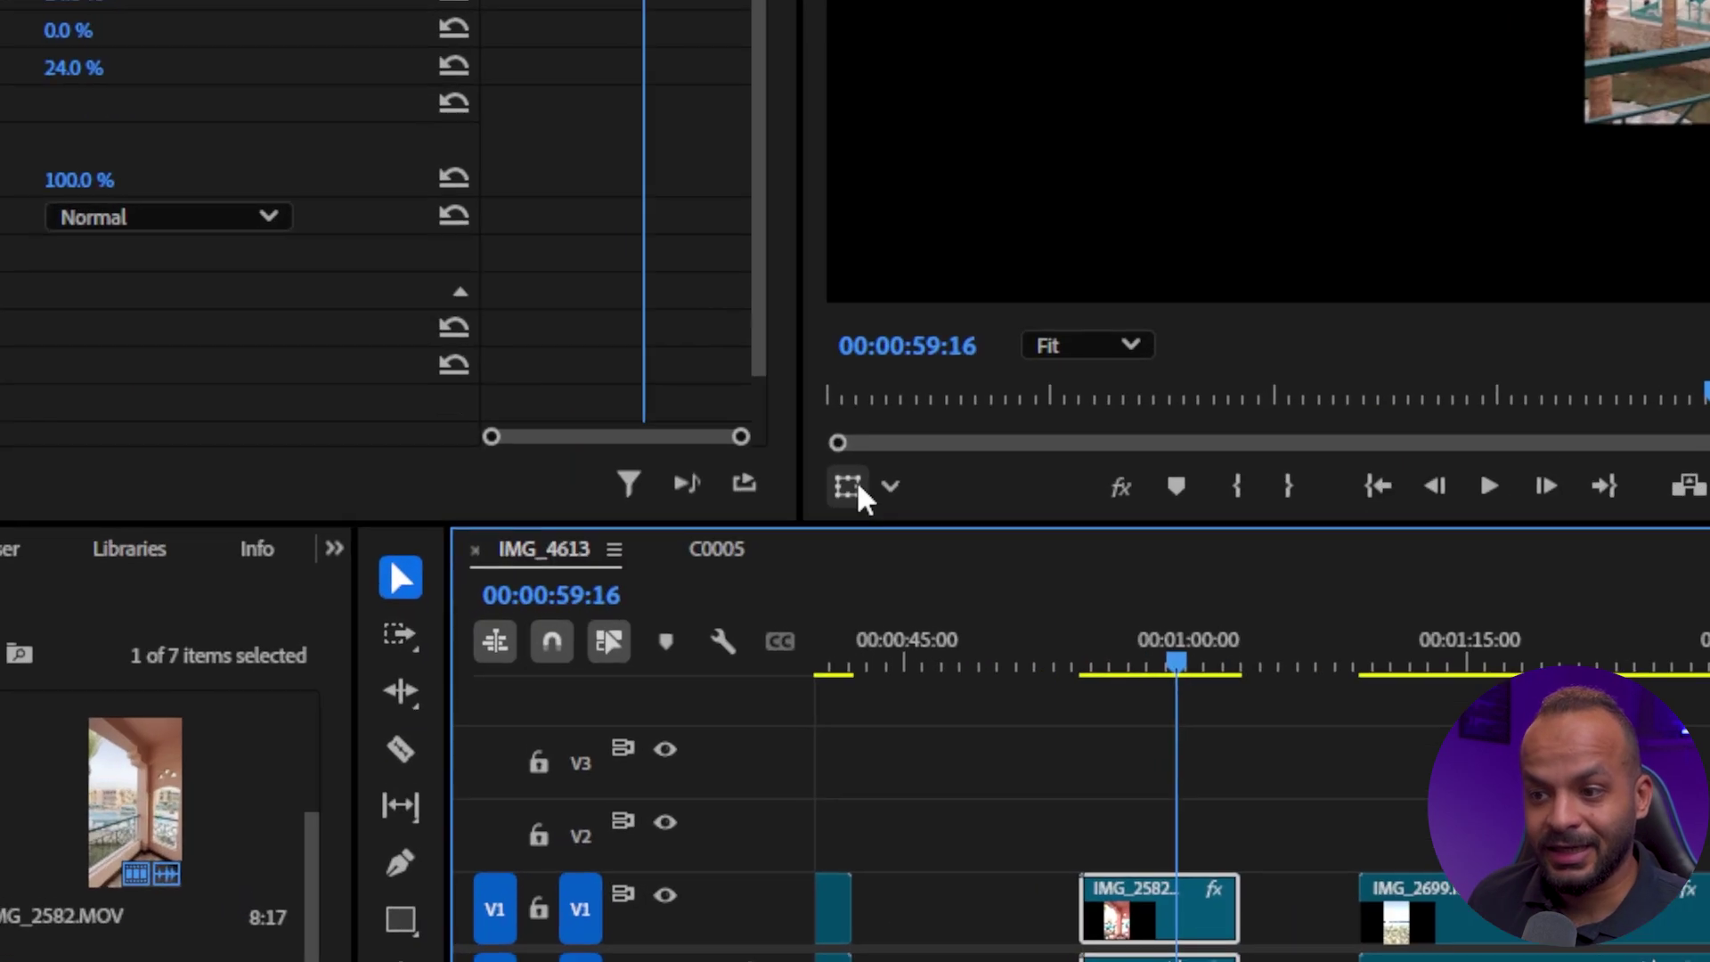
Step: Switch the program monitor to Crop mode and drag the hotel clip's top edge up to reveal more sky
click(647, 552)
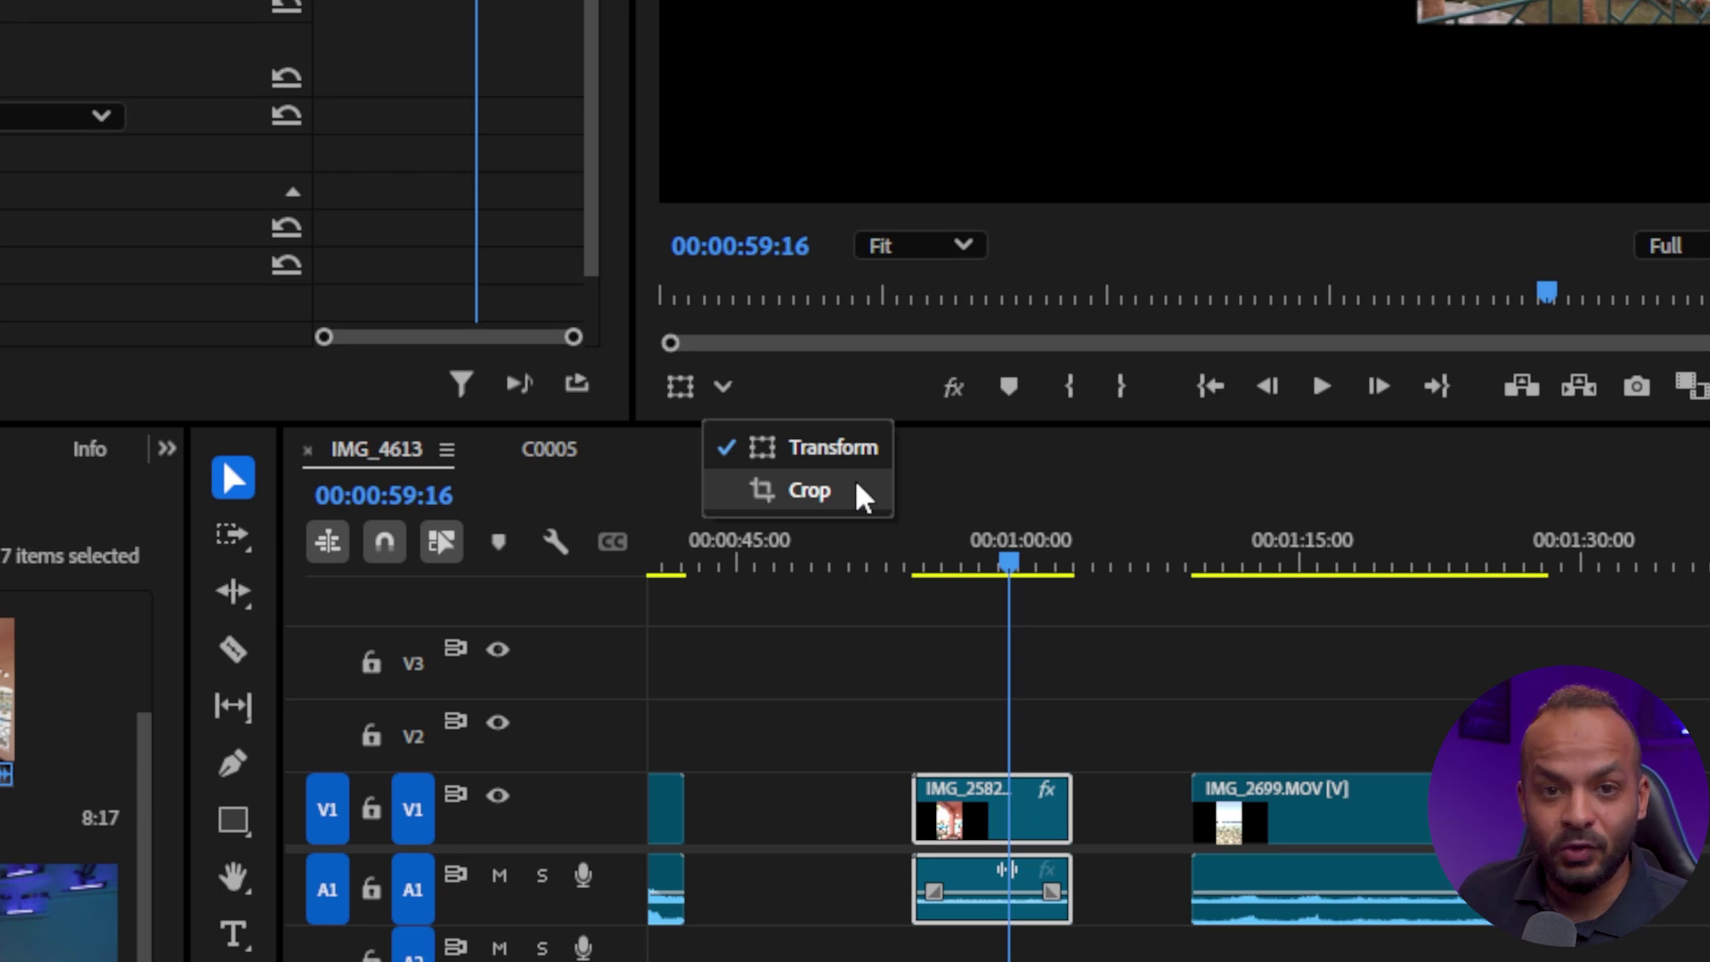
click(858, 485)
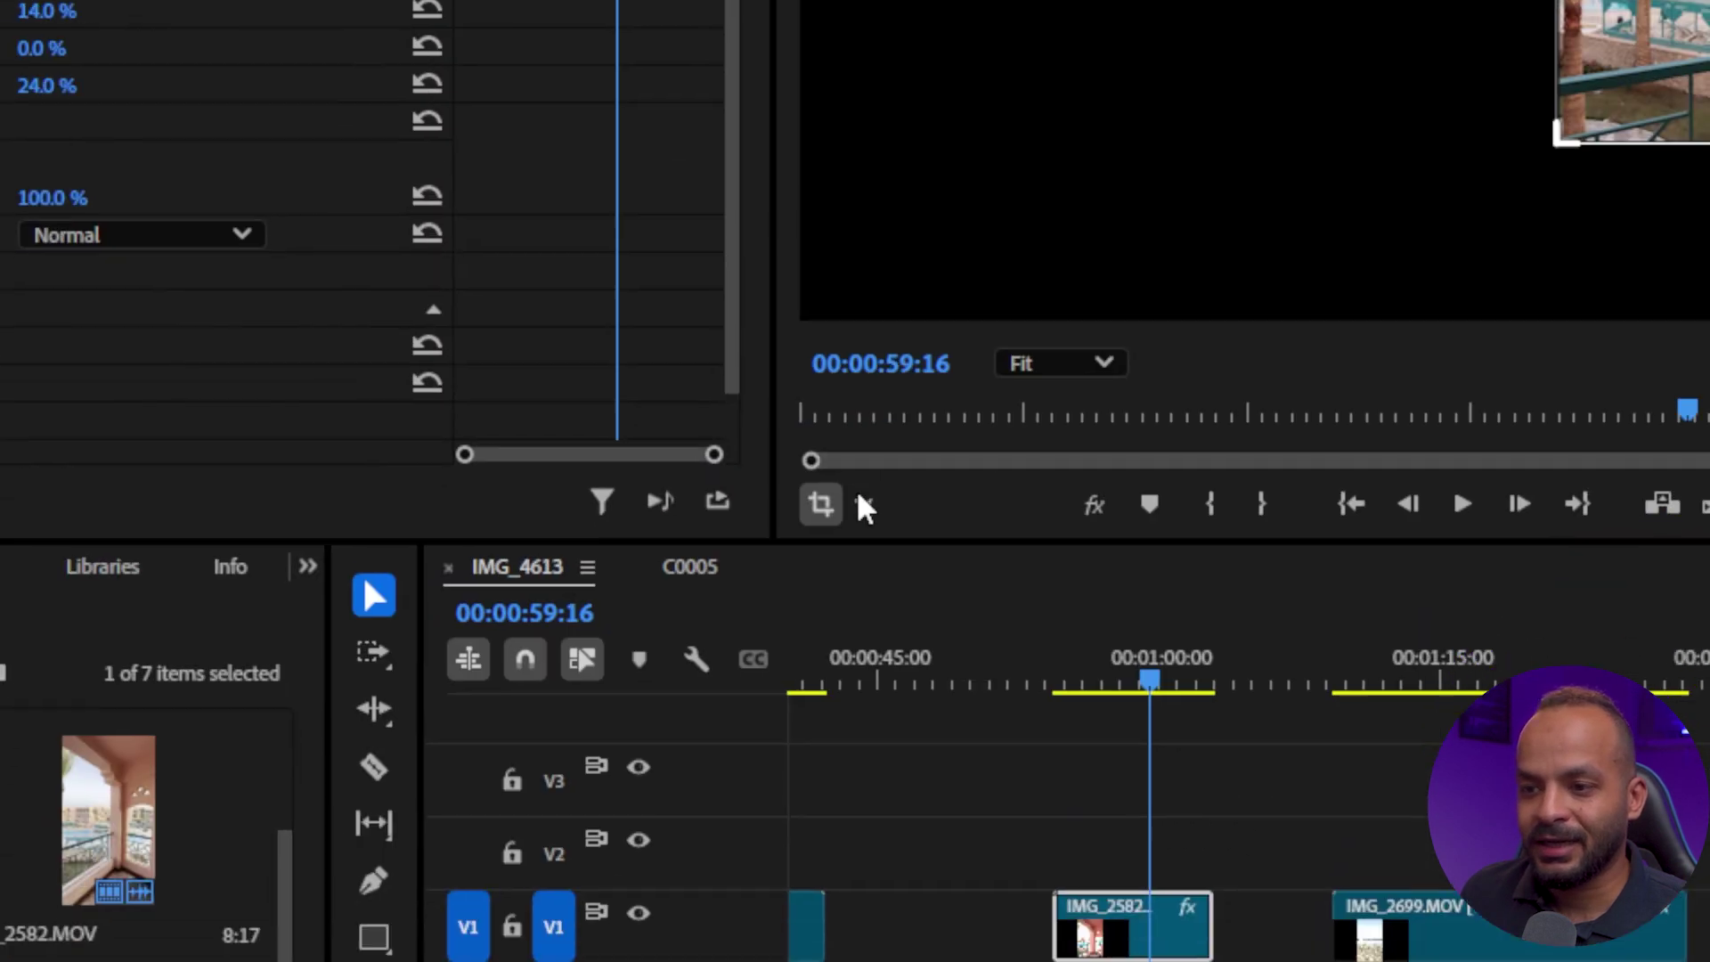
click(864, 506)
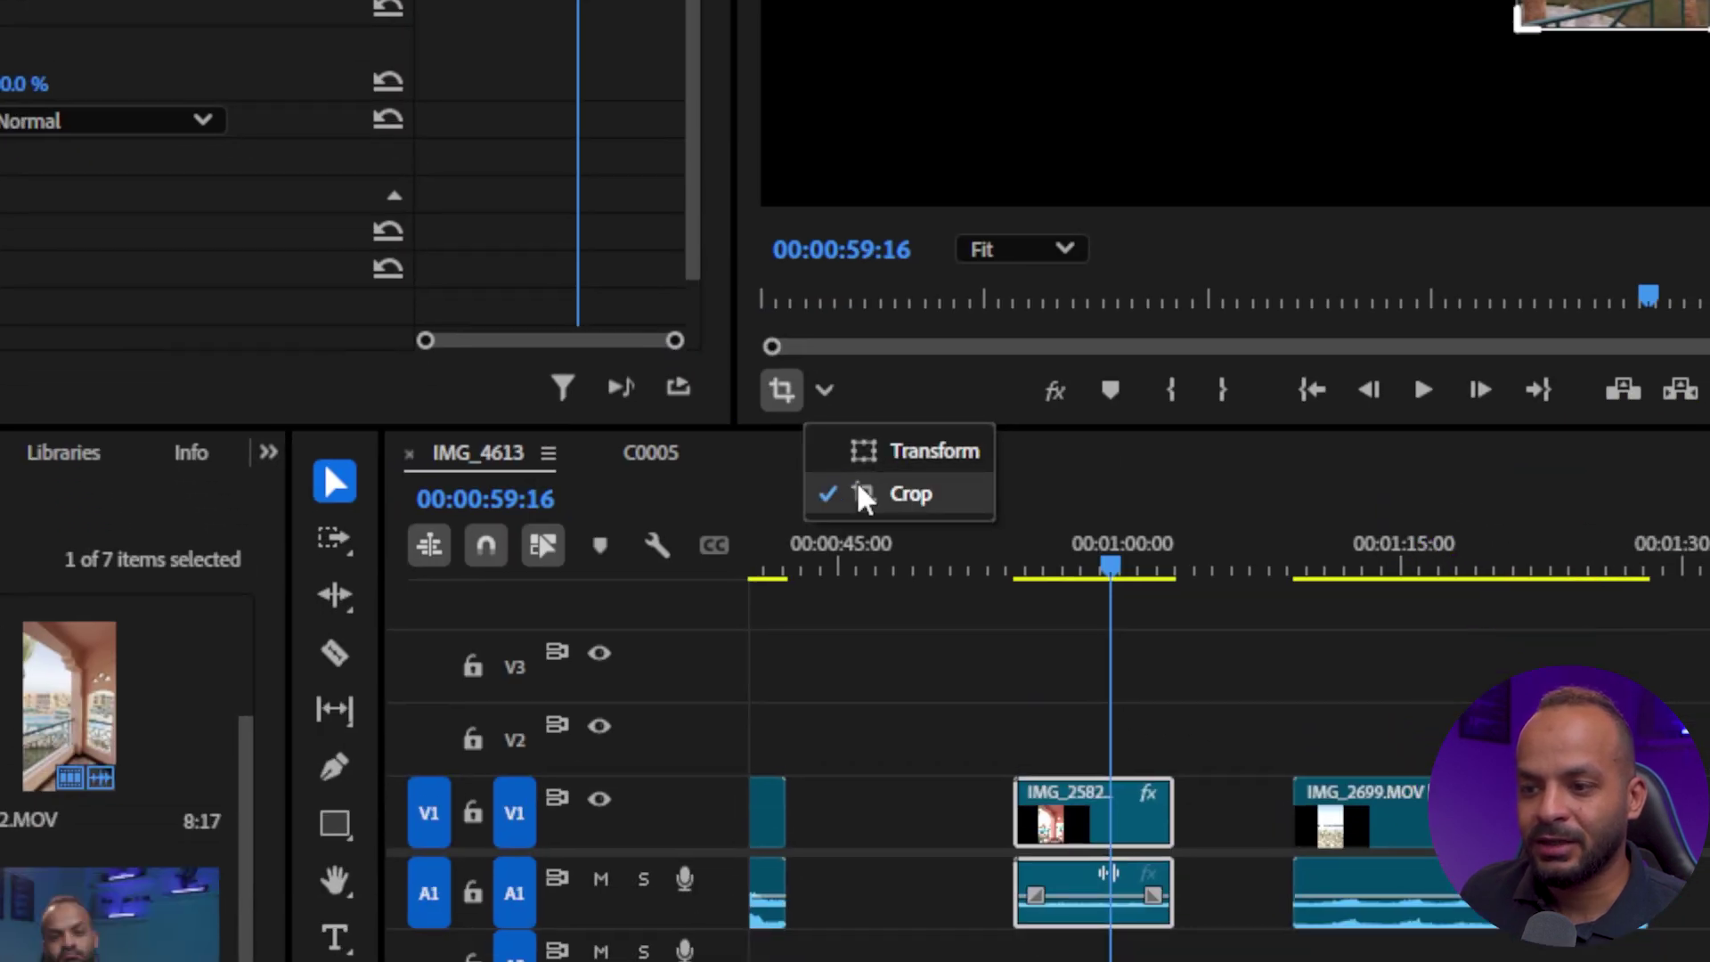
click(903, 607)
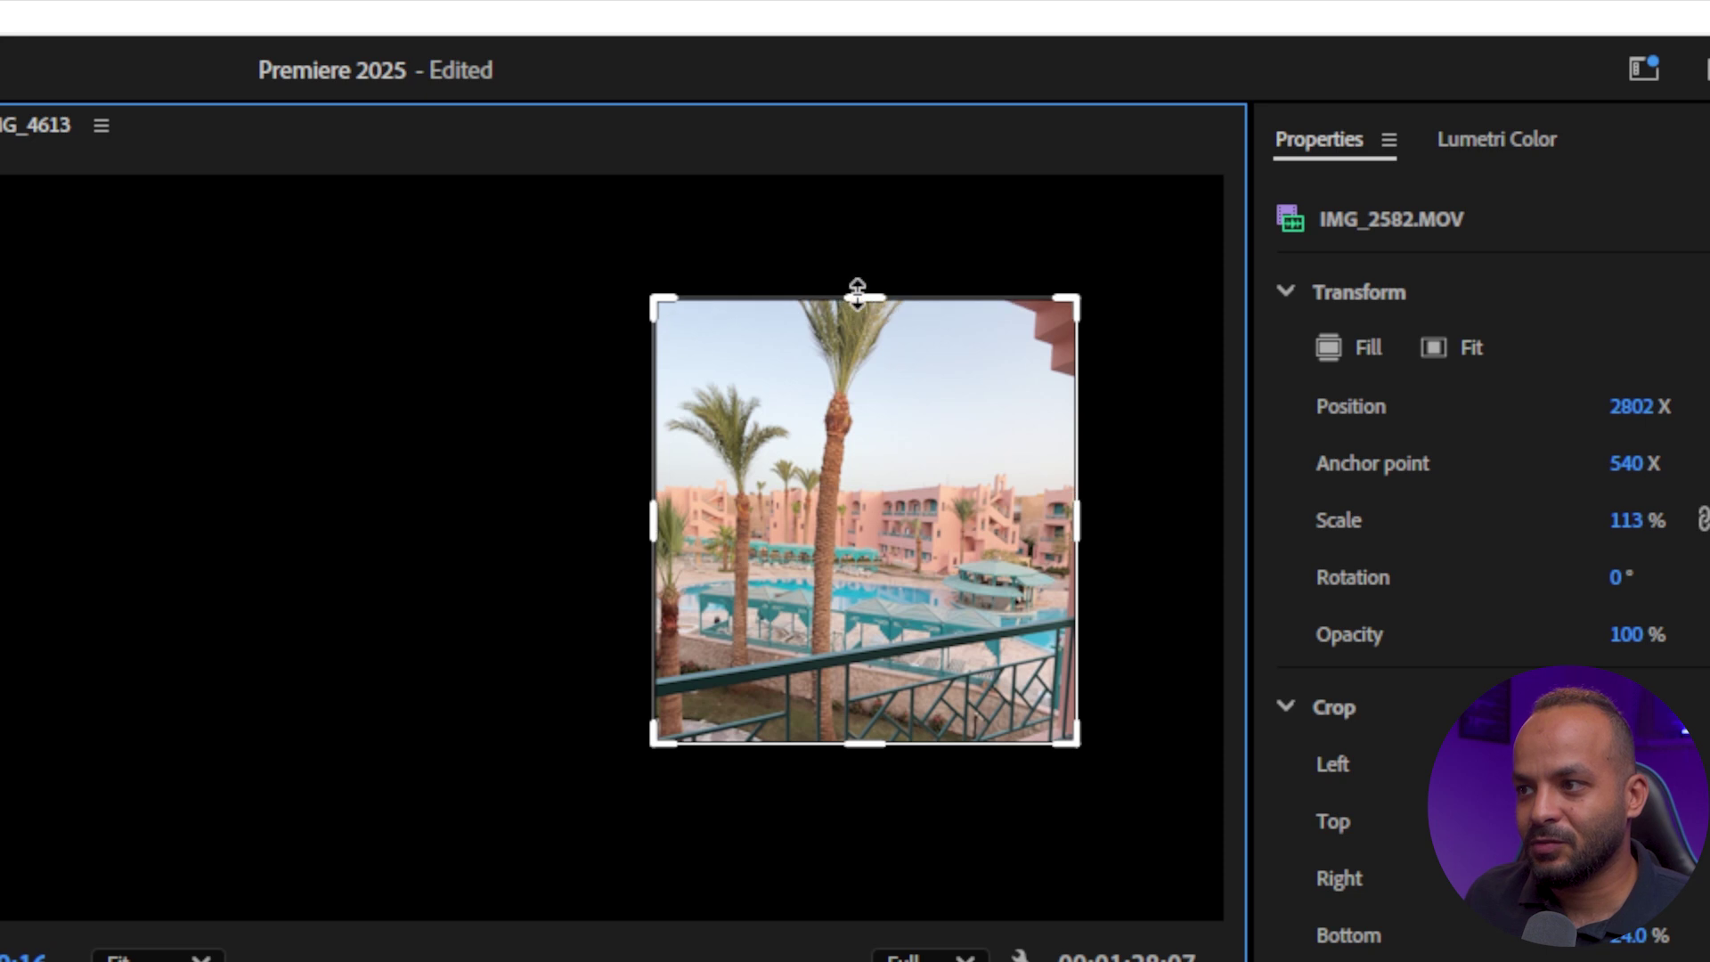
drag(859, 283, 858, 210)
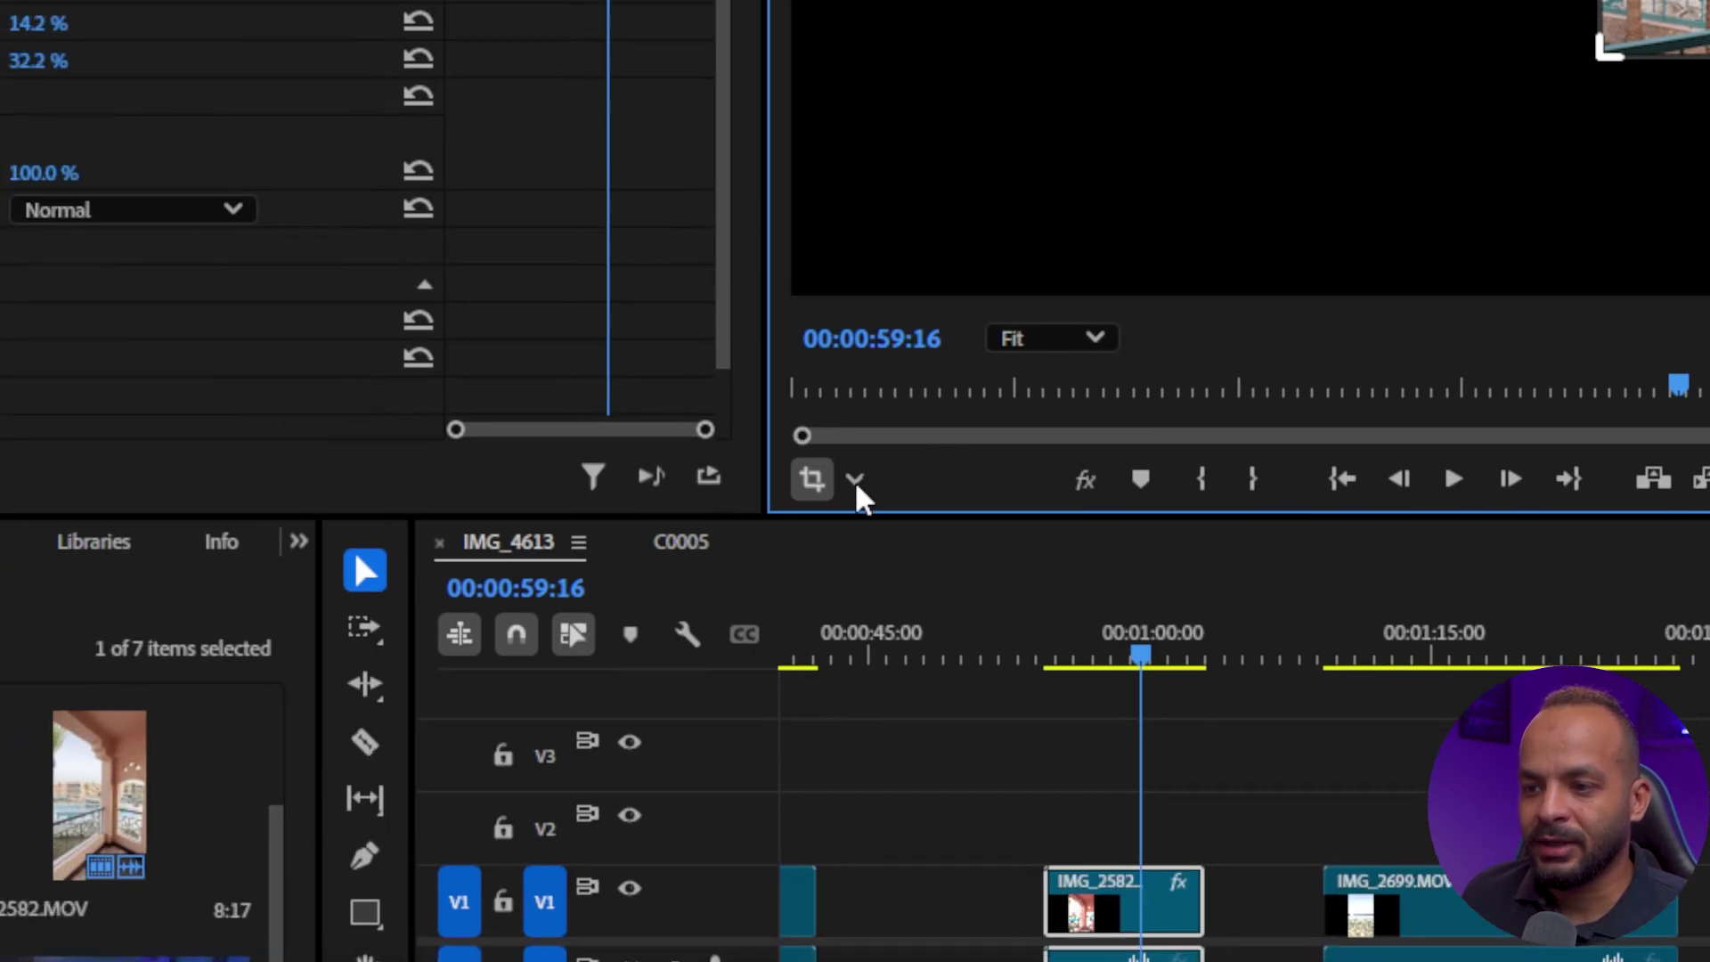
click(853, 479)
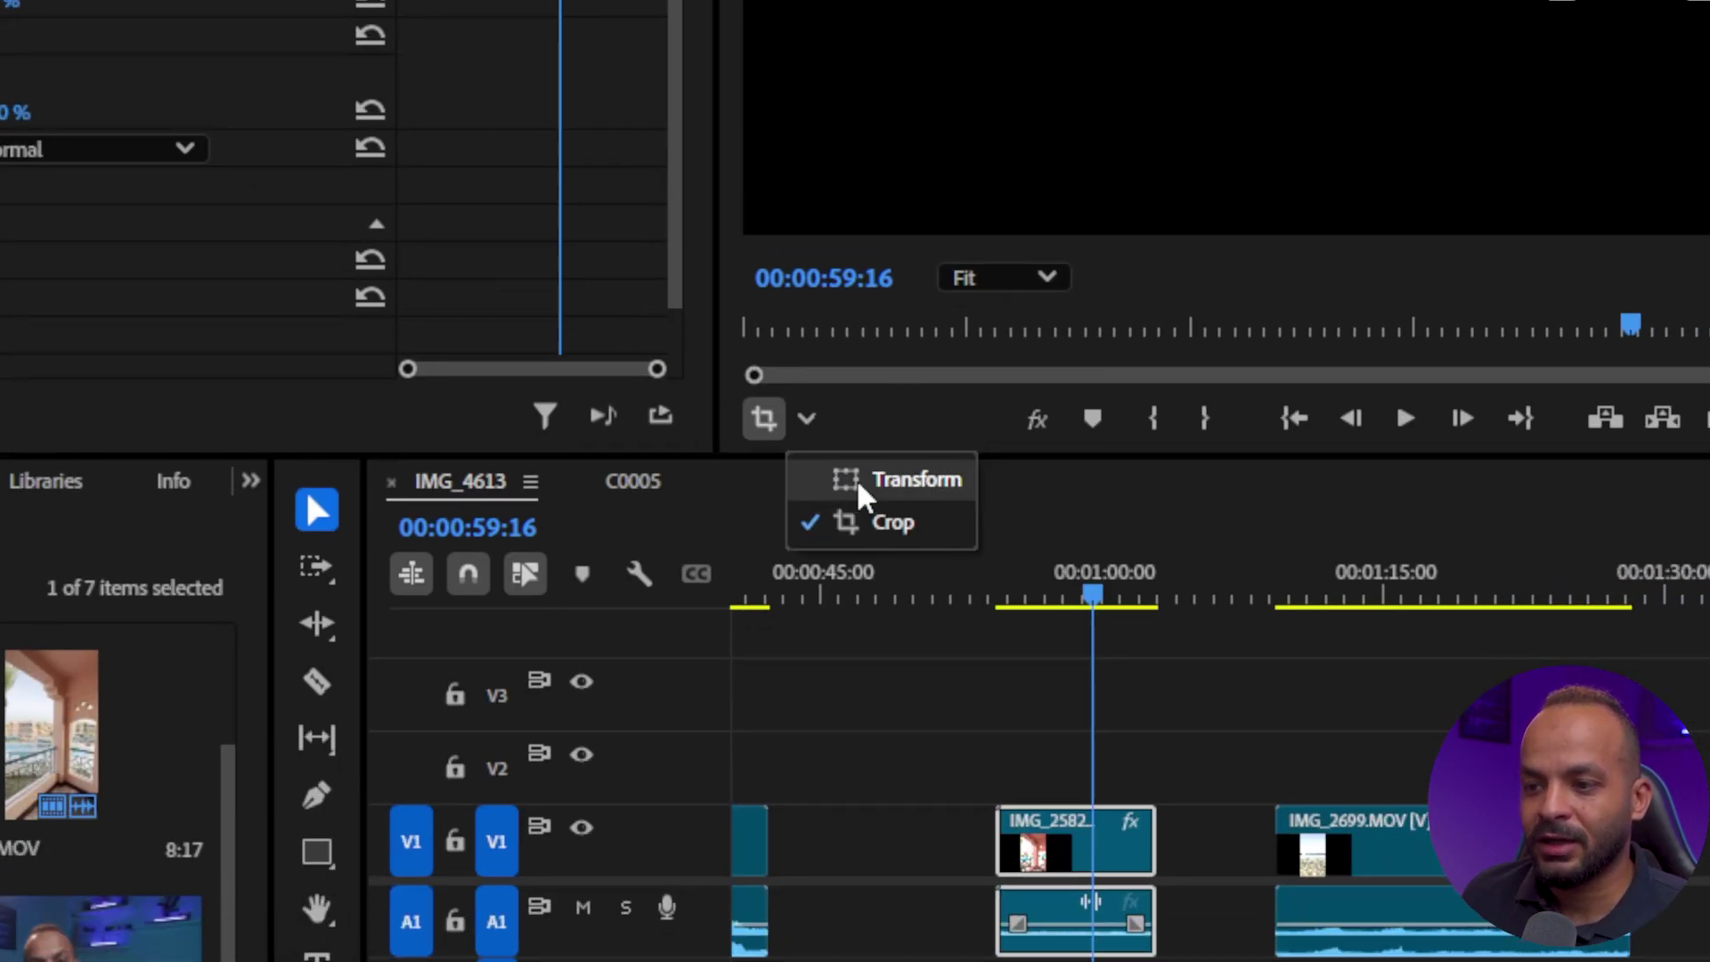
Step: Return the monitor to Transform mode and move IMG_2699 onto V2, overlapping IMG_2582
click(899, 553)
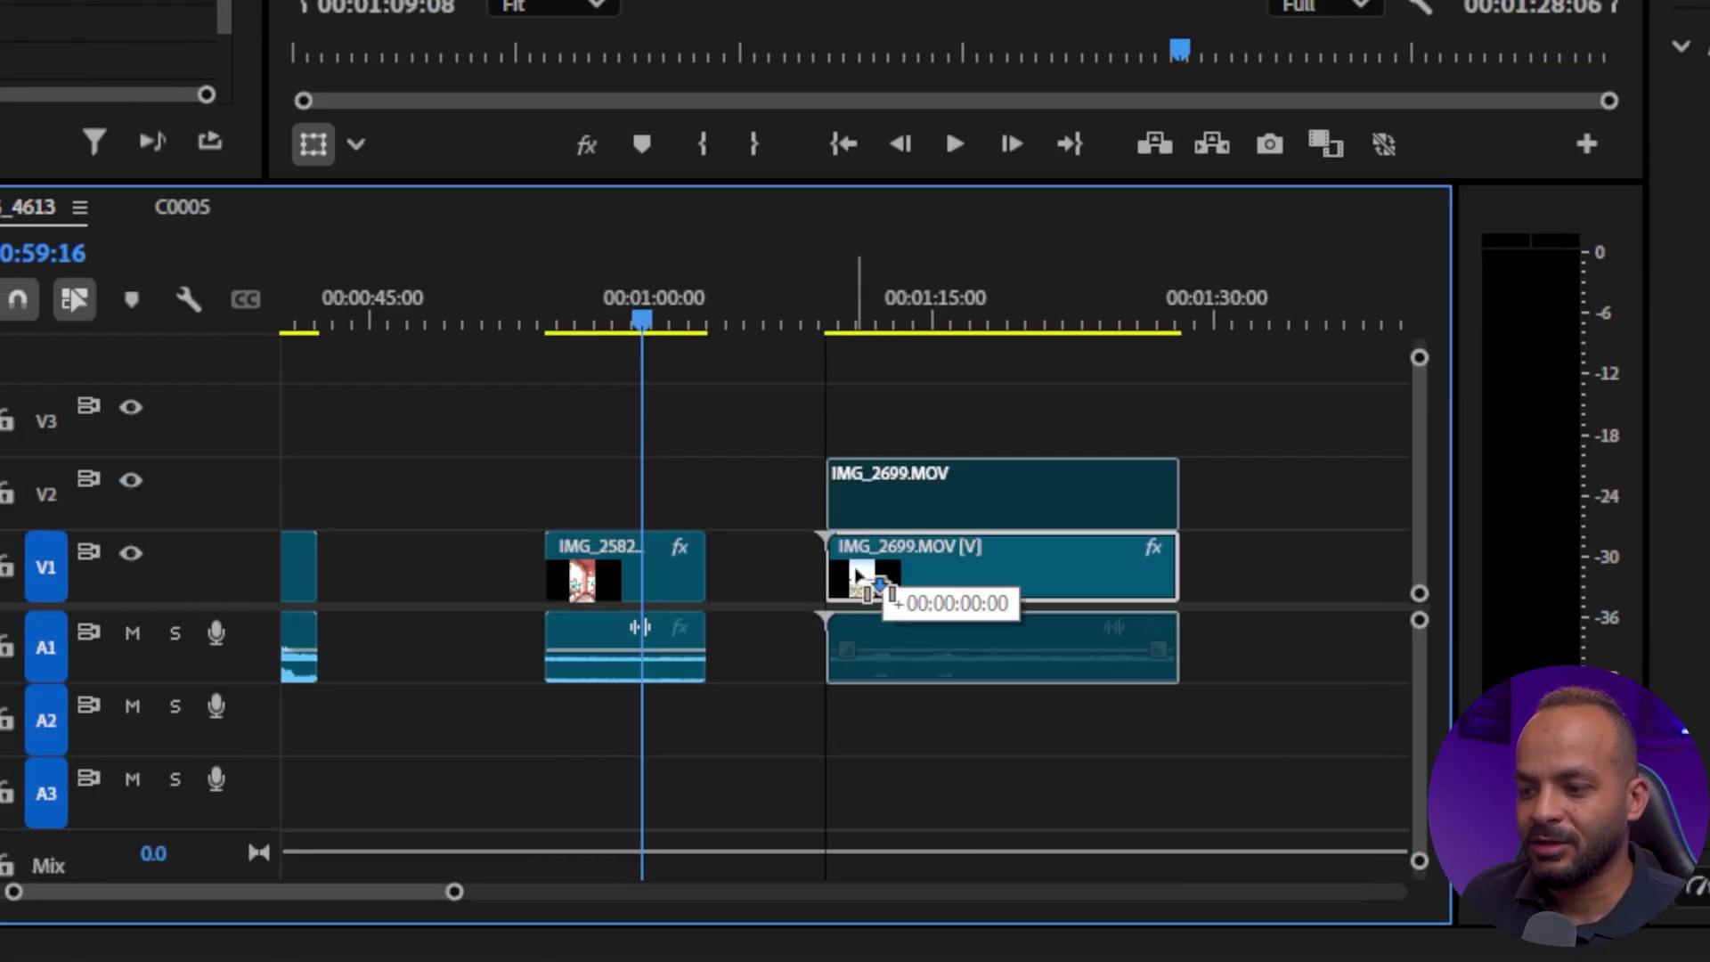
drag(857, 570, 856, 494)
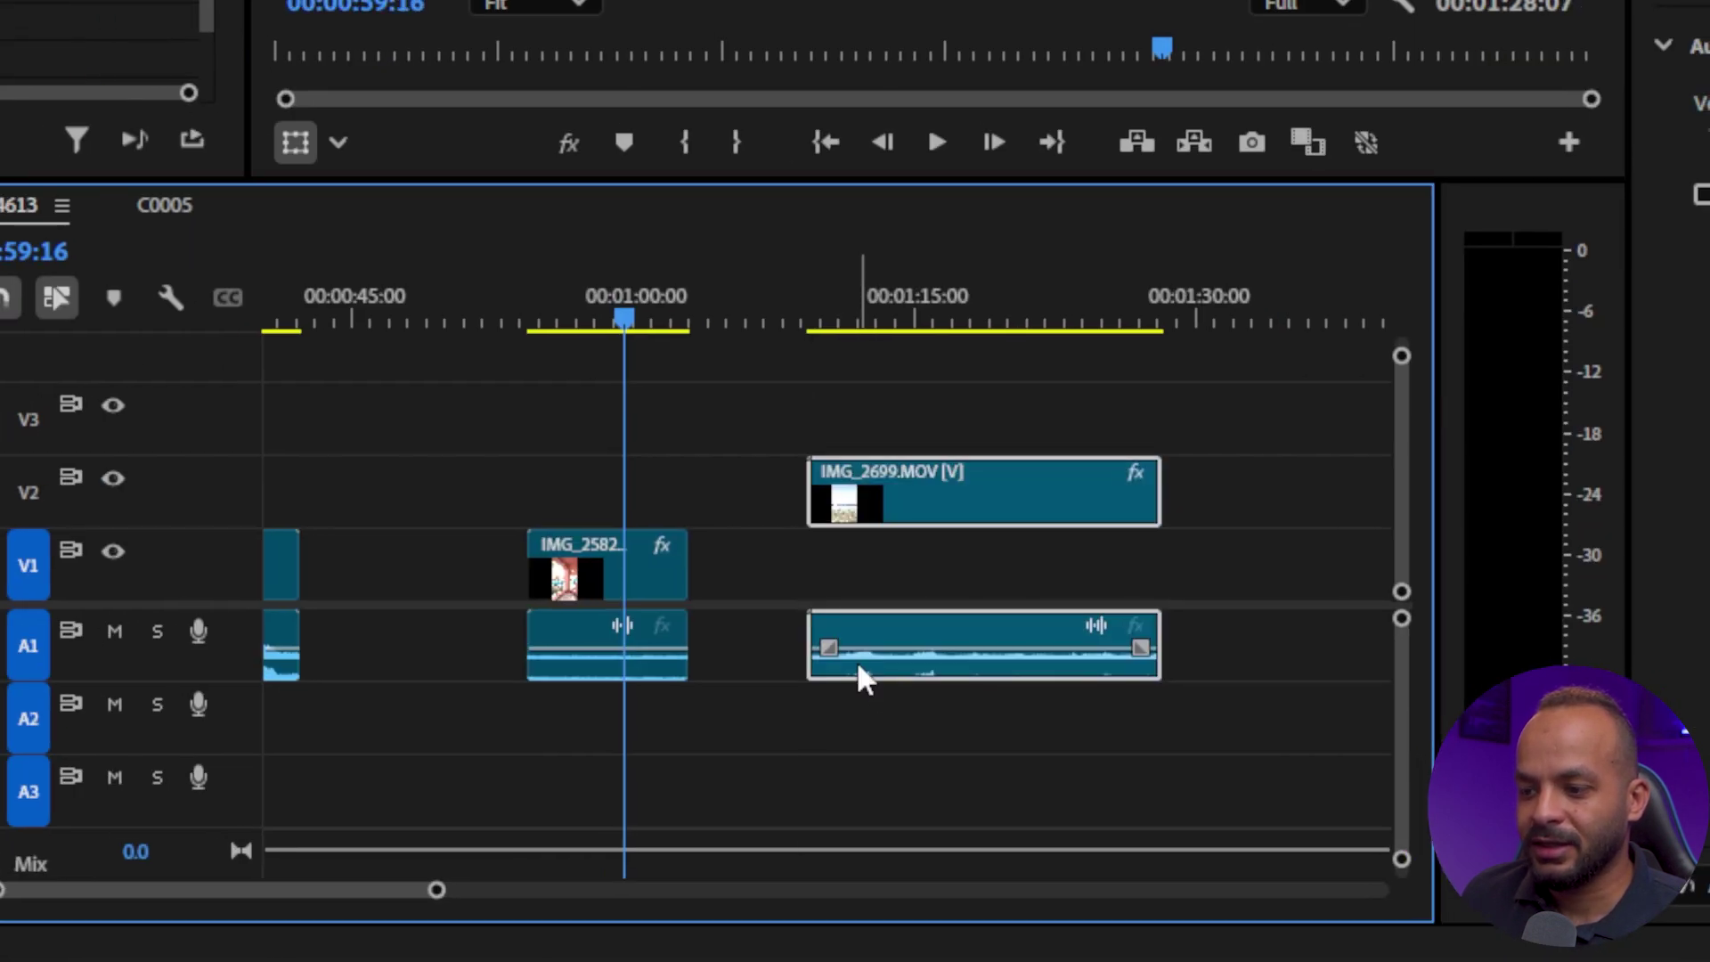
drag(857, 659, 857, 726)
drag(857, 500, 556, 500)
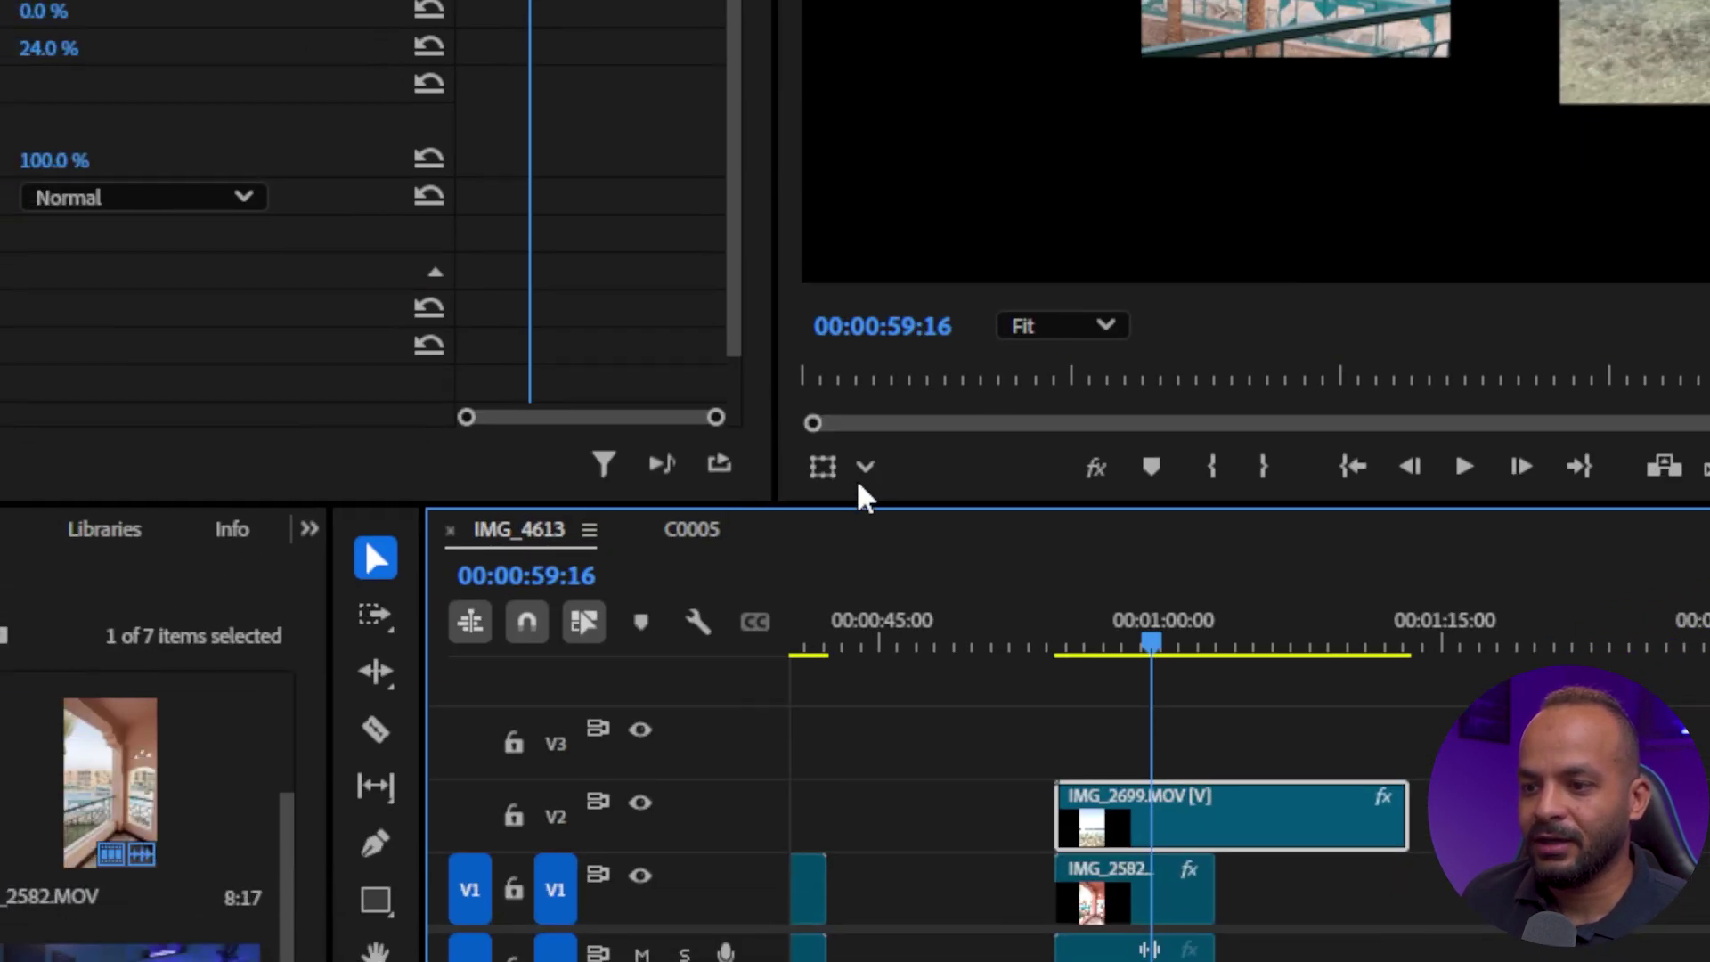
click(720, 539)
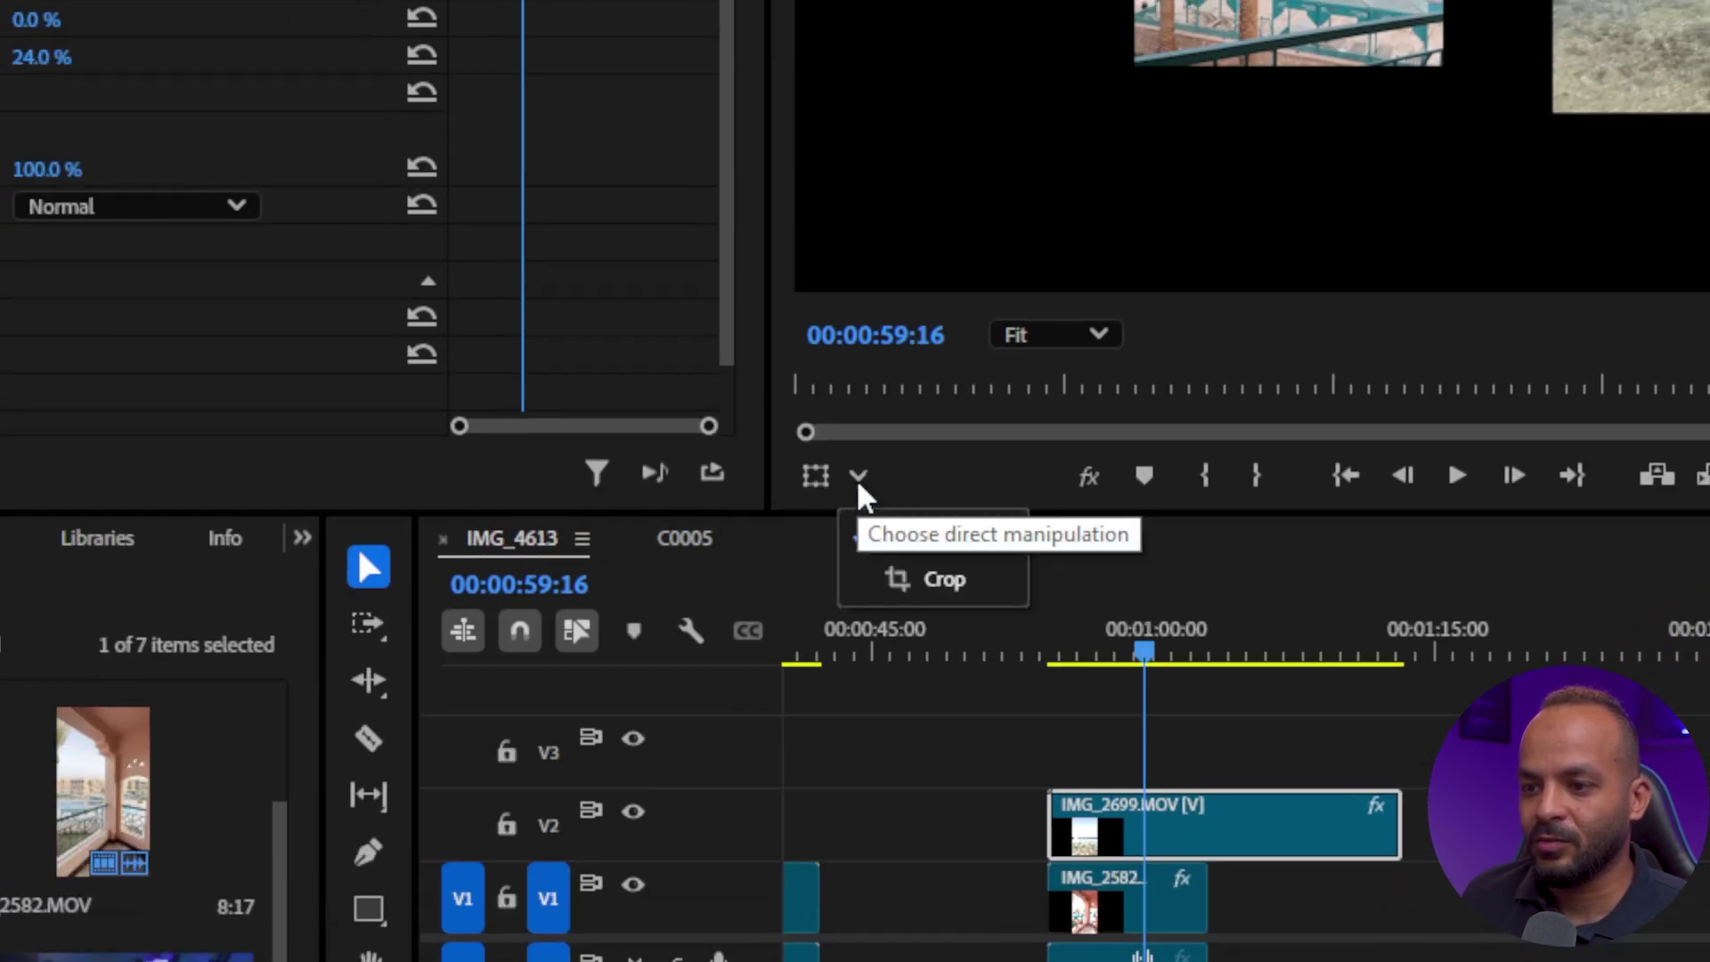
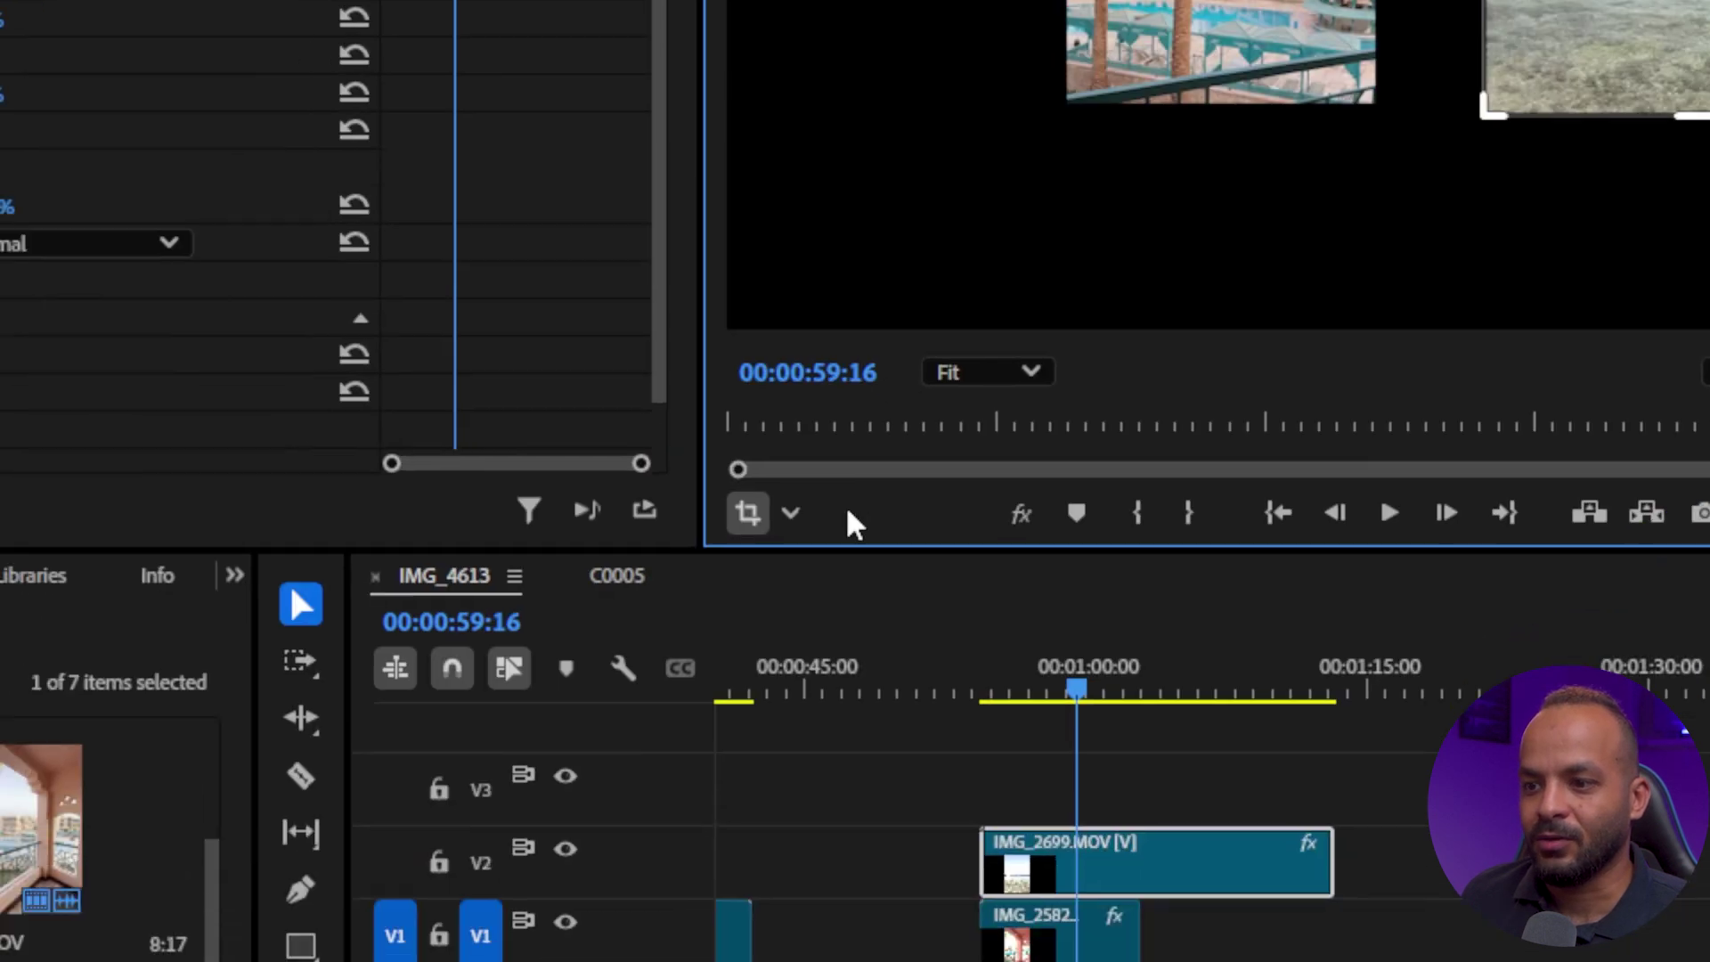
Step: Switch the Program monitor's on-screen editing from Crop to Transform and drag the clip volume to -∞ dB
click(859, 414)
click(860, 481)
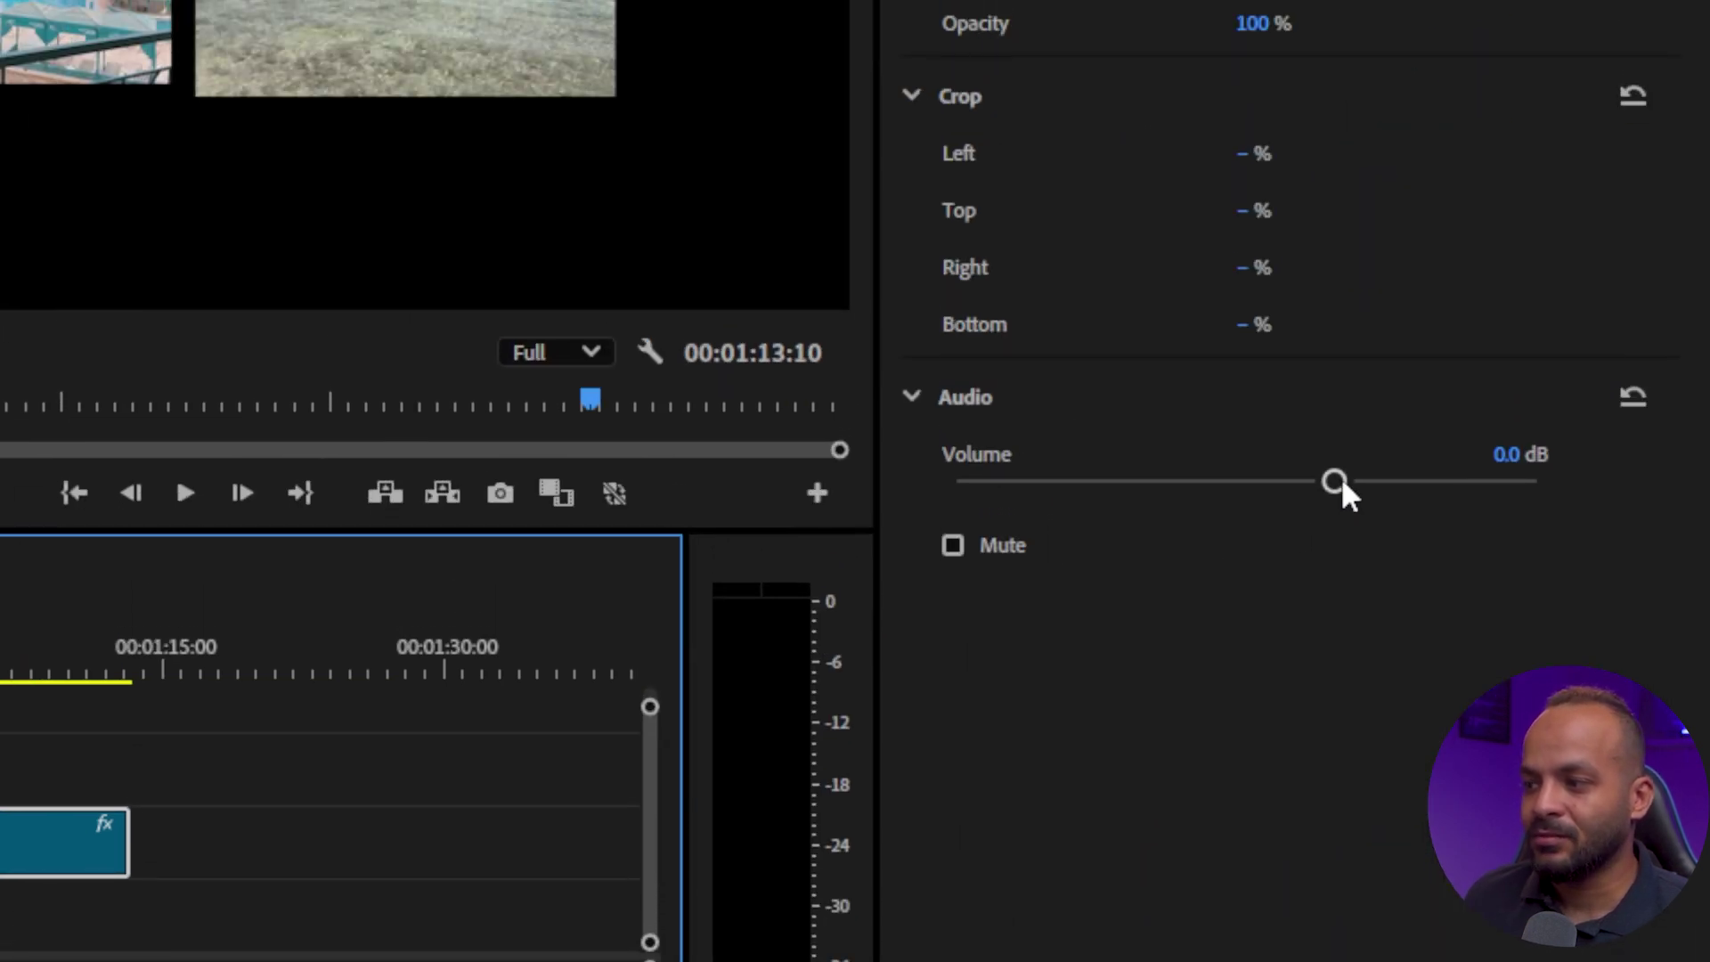
drag(1334, 480, 961, 481)
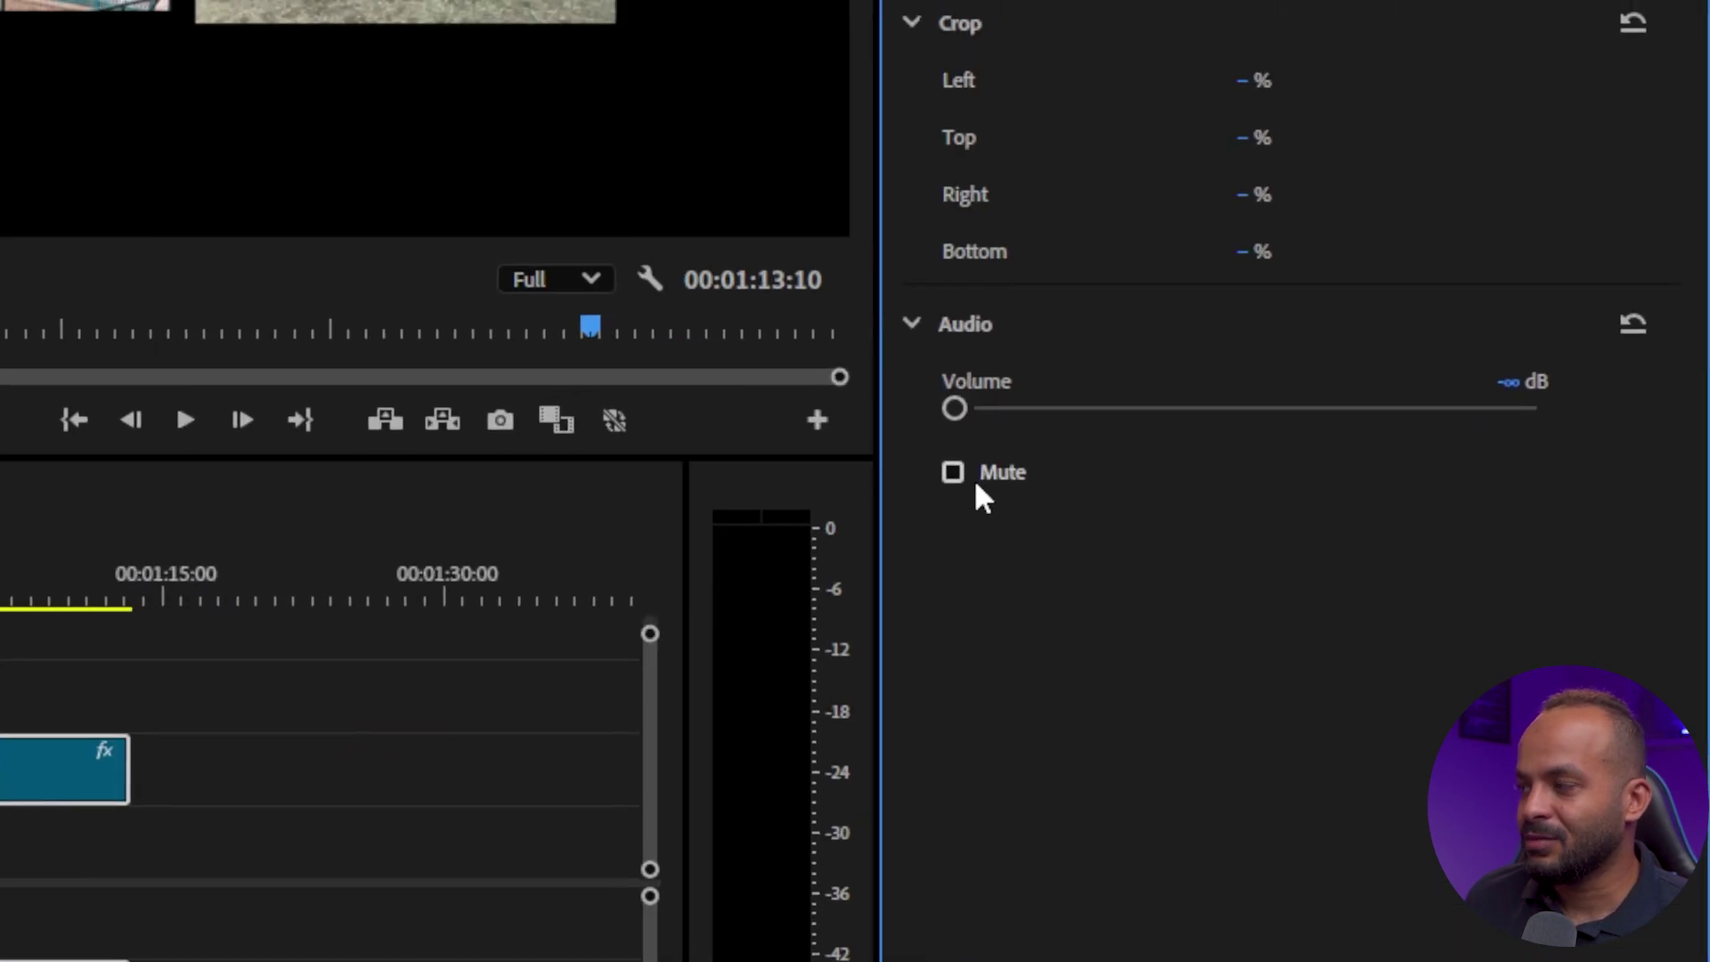
Step: Tick Mute for the clip's audio and raise its Volume slider to -4.6 dB
click(971, 481)
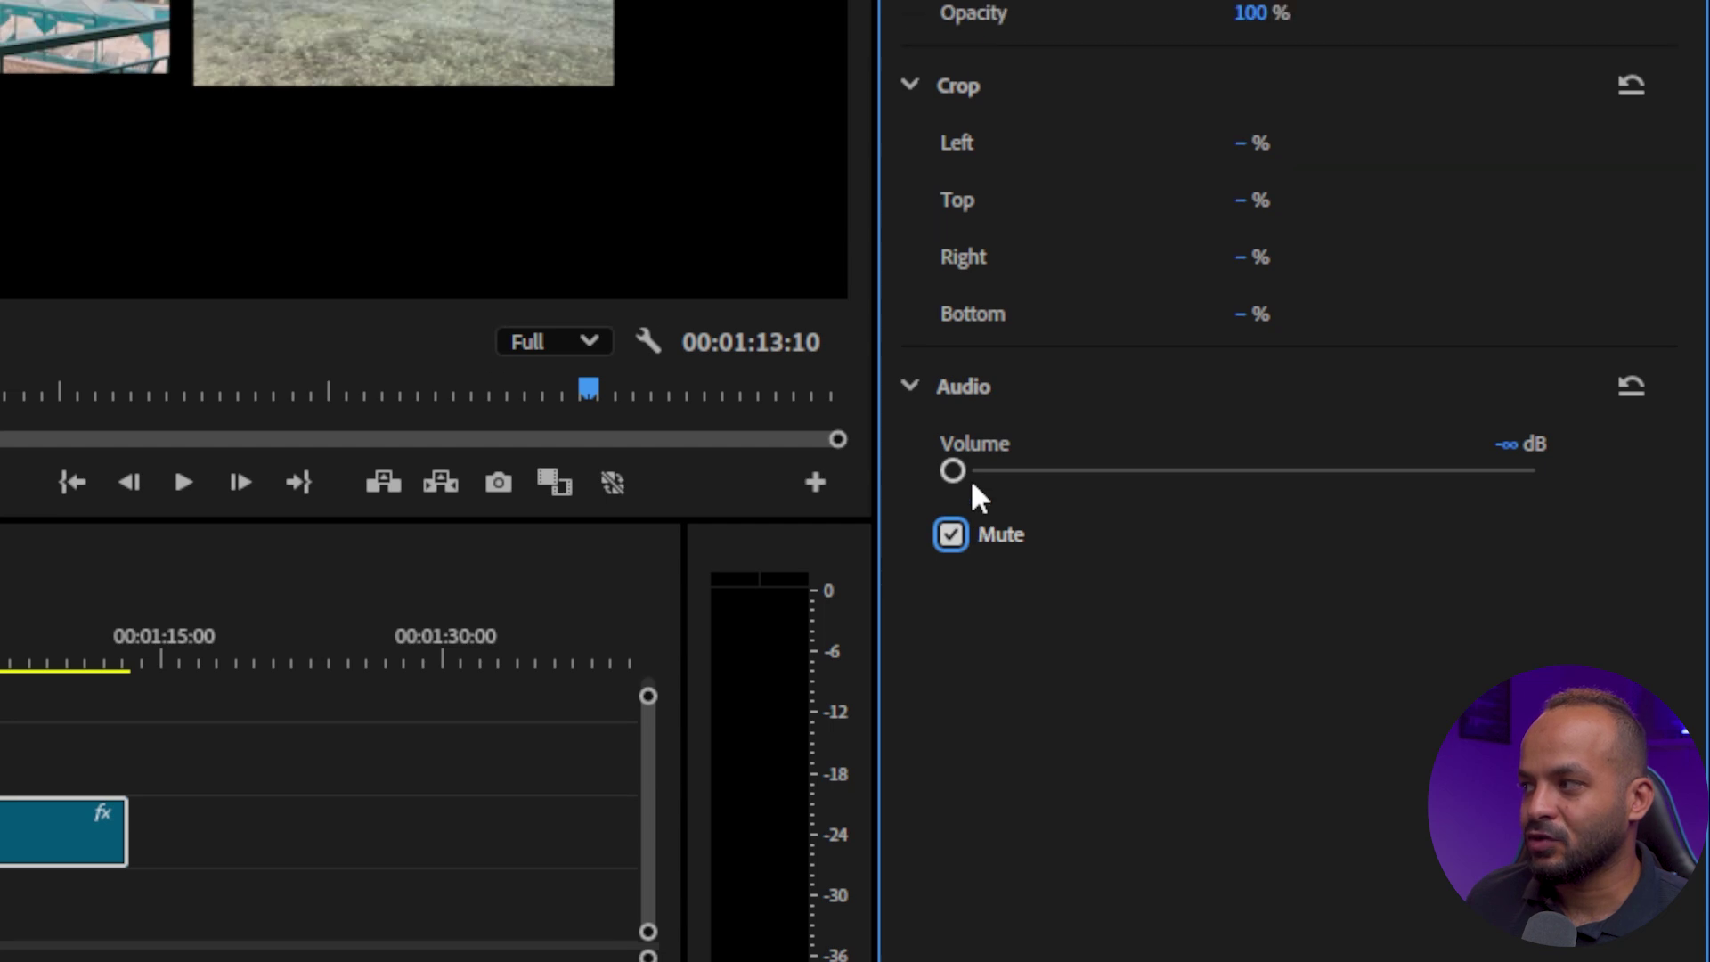
drag(958, 477, 1251, 477)
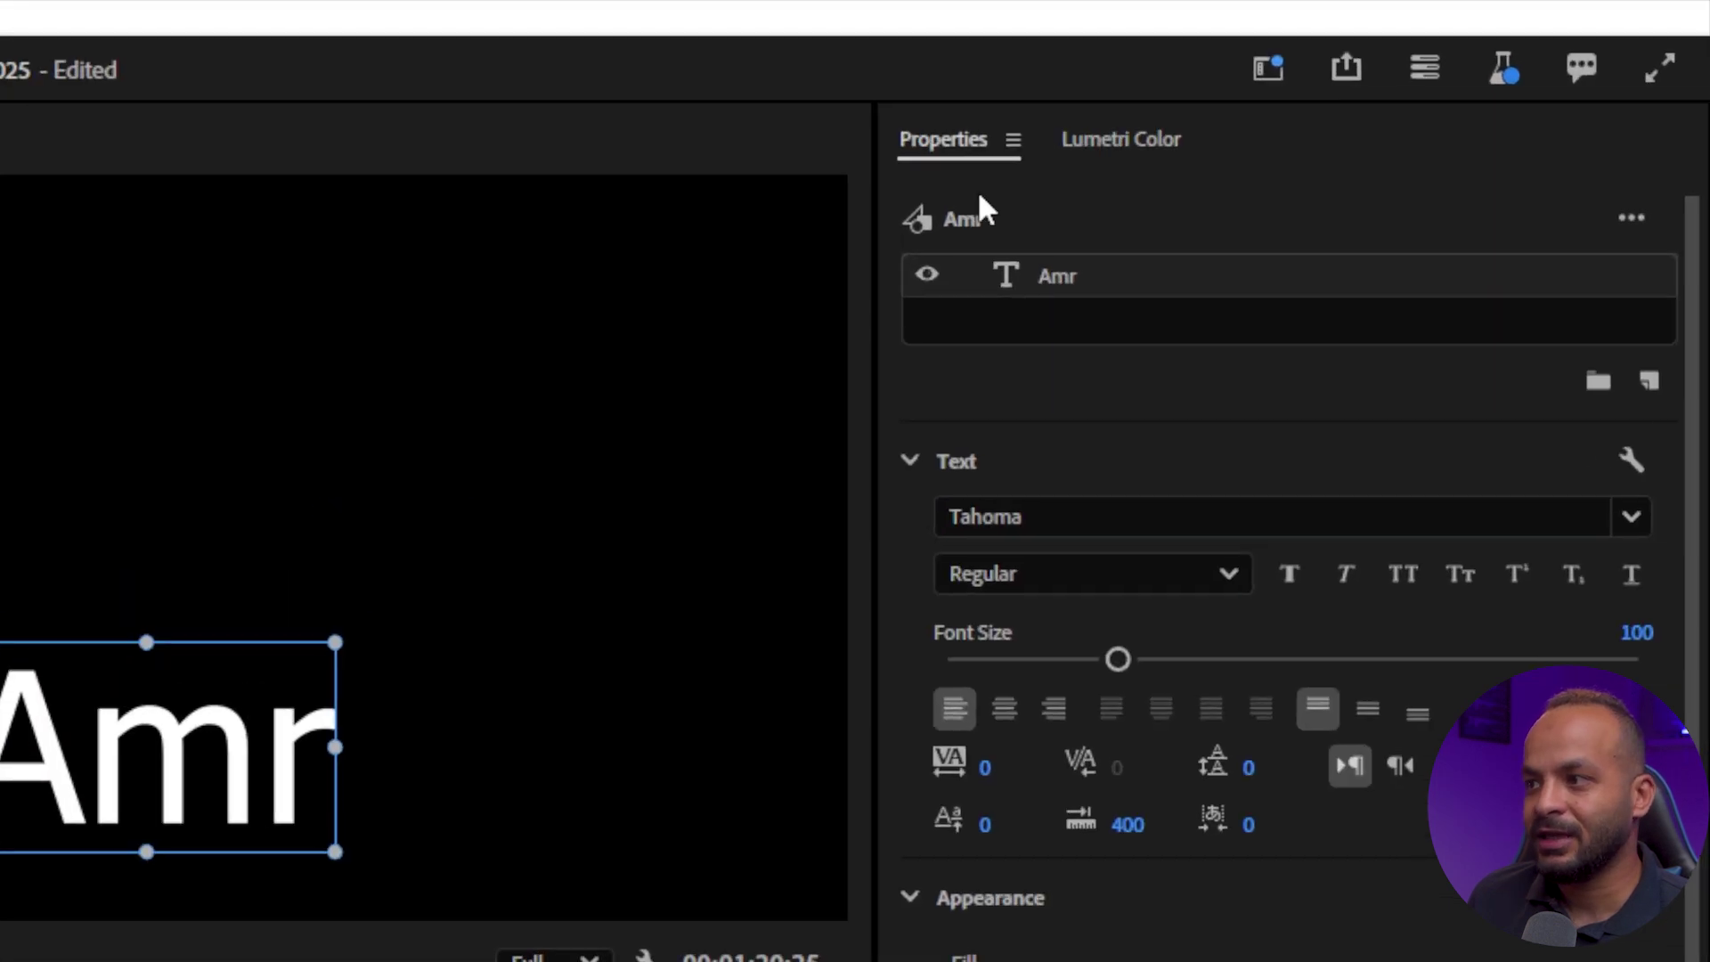
Step: Apply center text alignment to the 'Amr' title in the Properties Text section
scroll(1068, 499, down, 3)
scroll(1078, 508, down, 5)
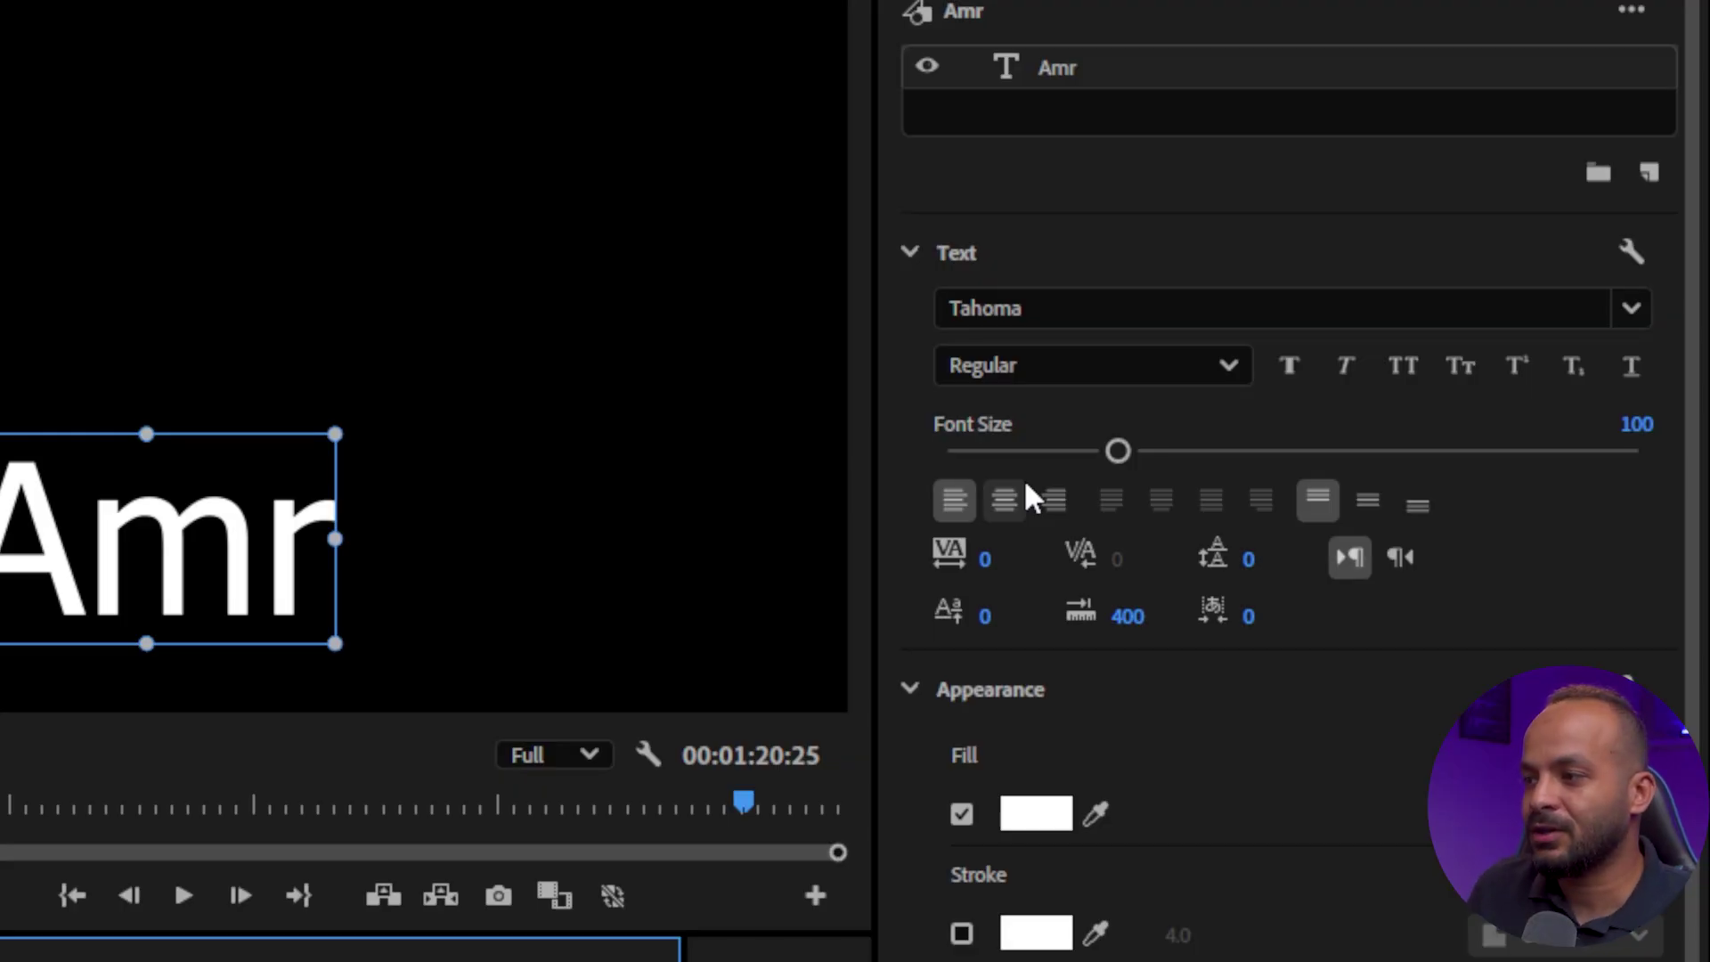
click(1022, 490)
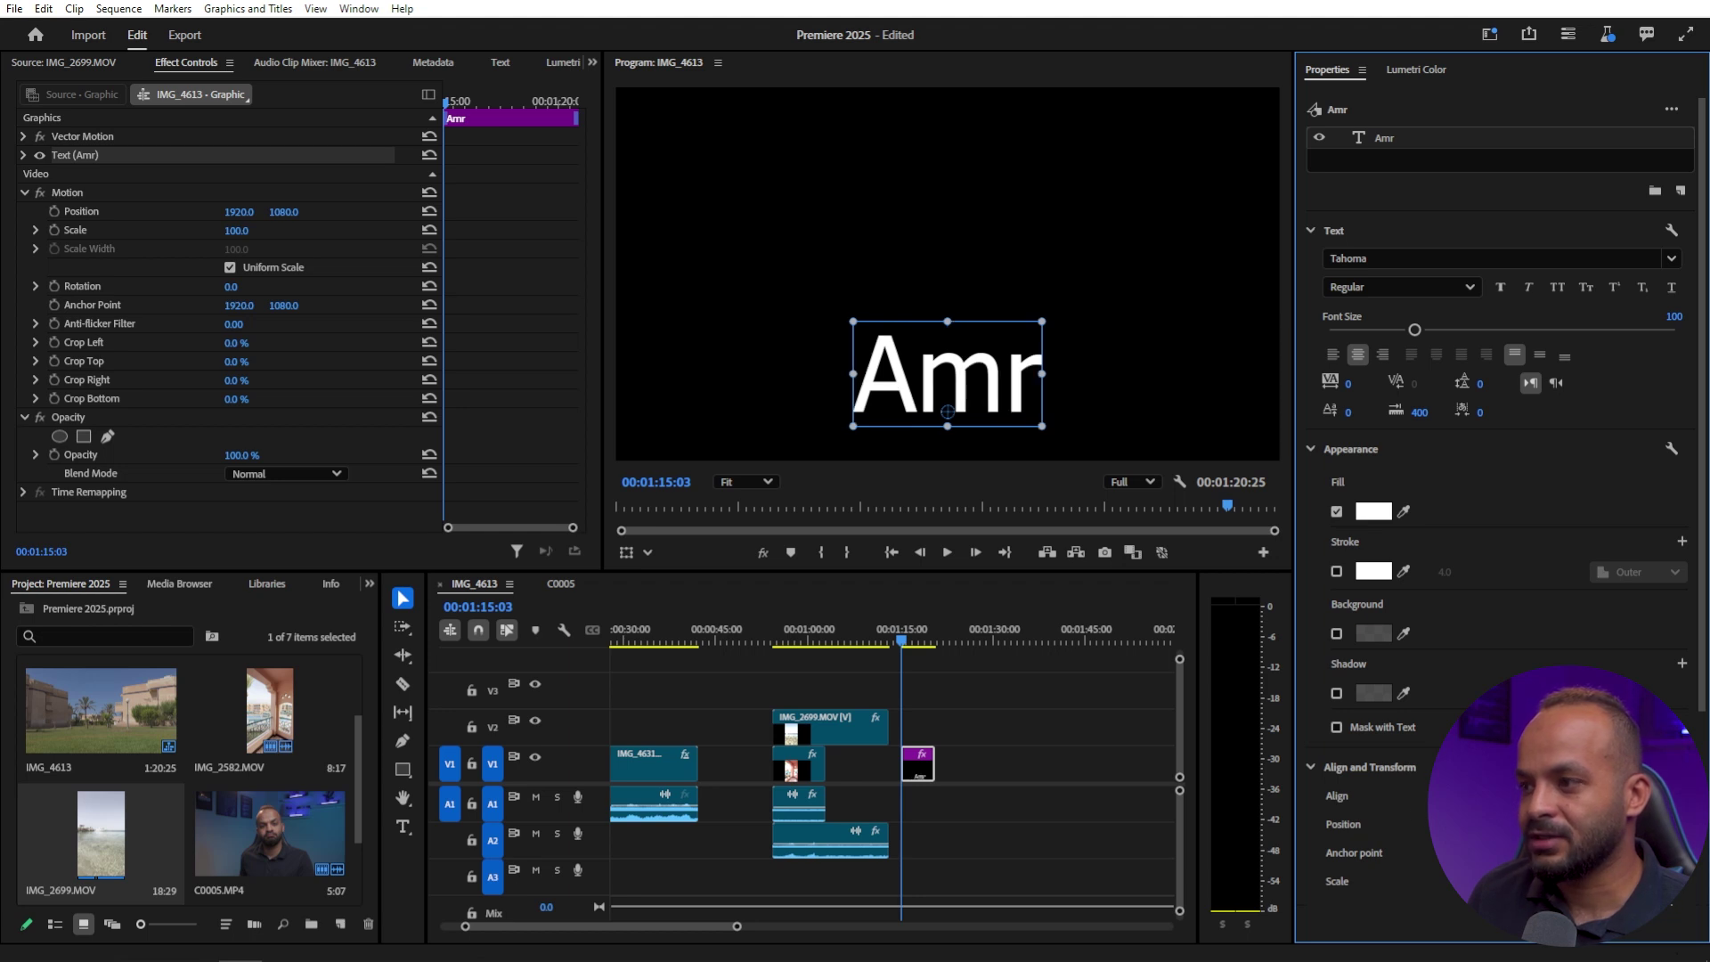
Step: Change the 'Amr' title font to Diodrum Arabic Bold and give it a red C00000 stroke
click(1390, 258)
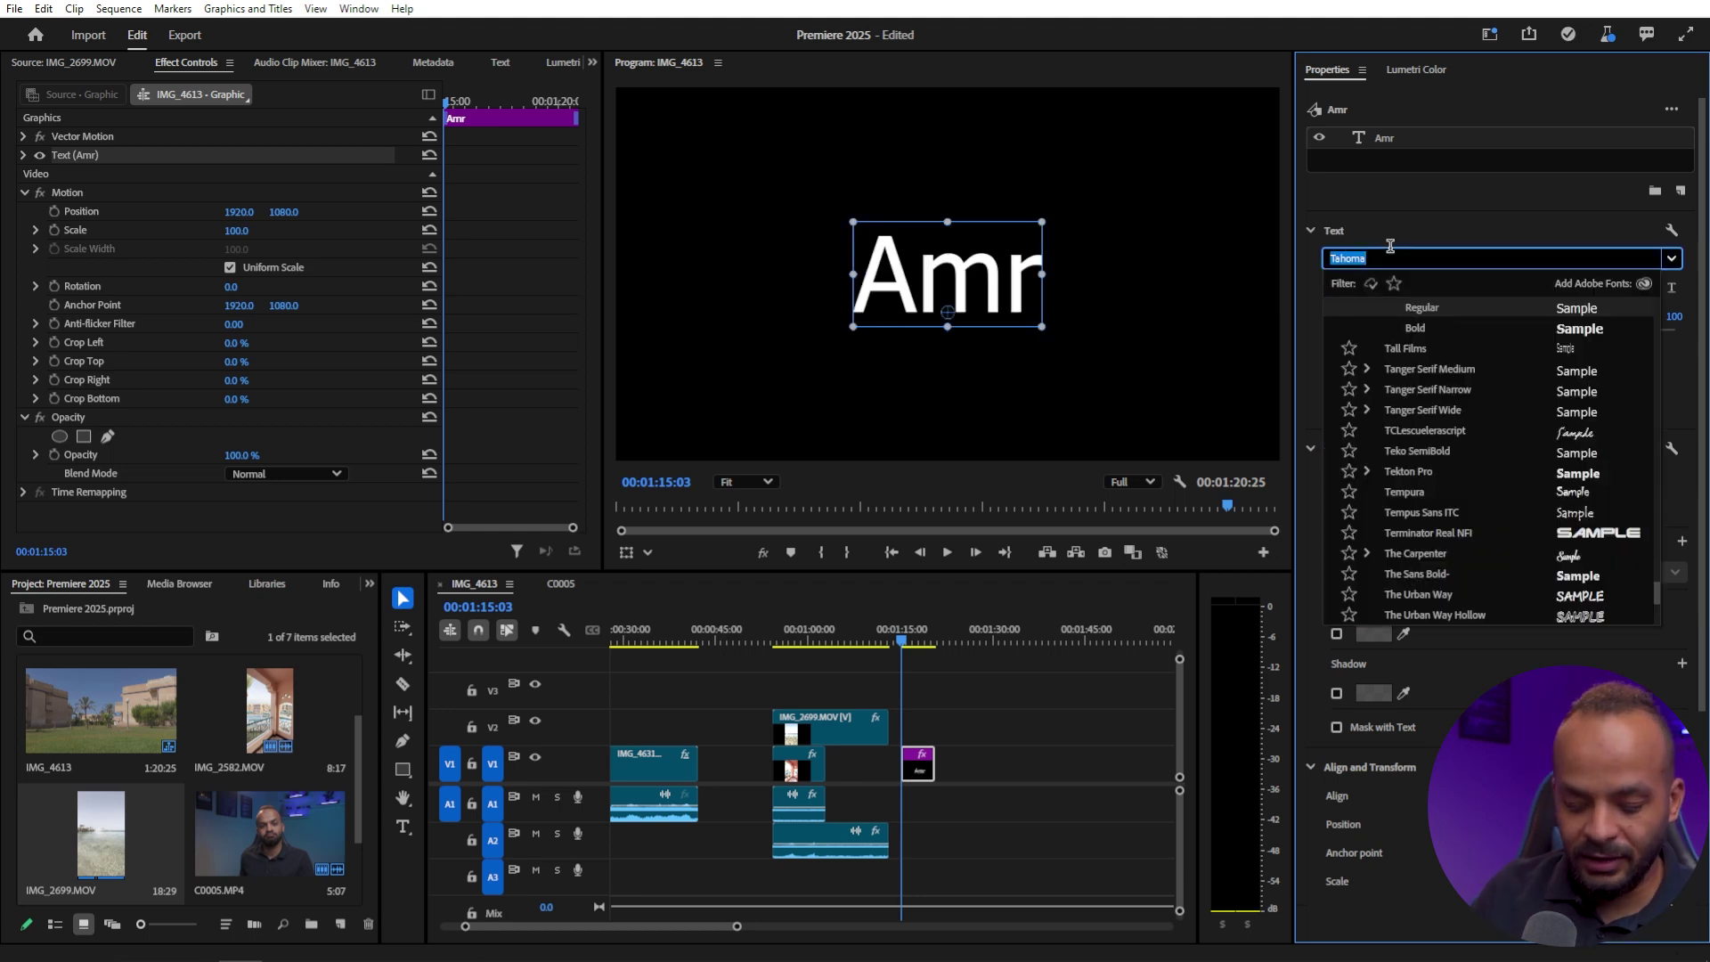
text(diodrum)
click(1391, 306)
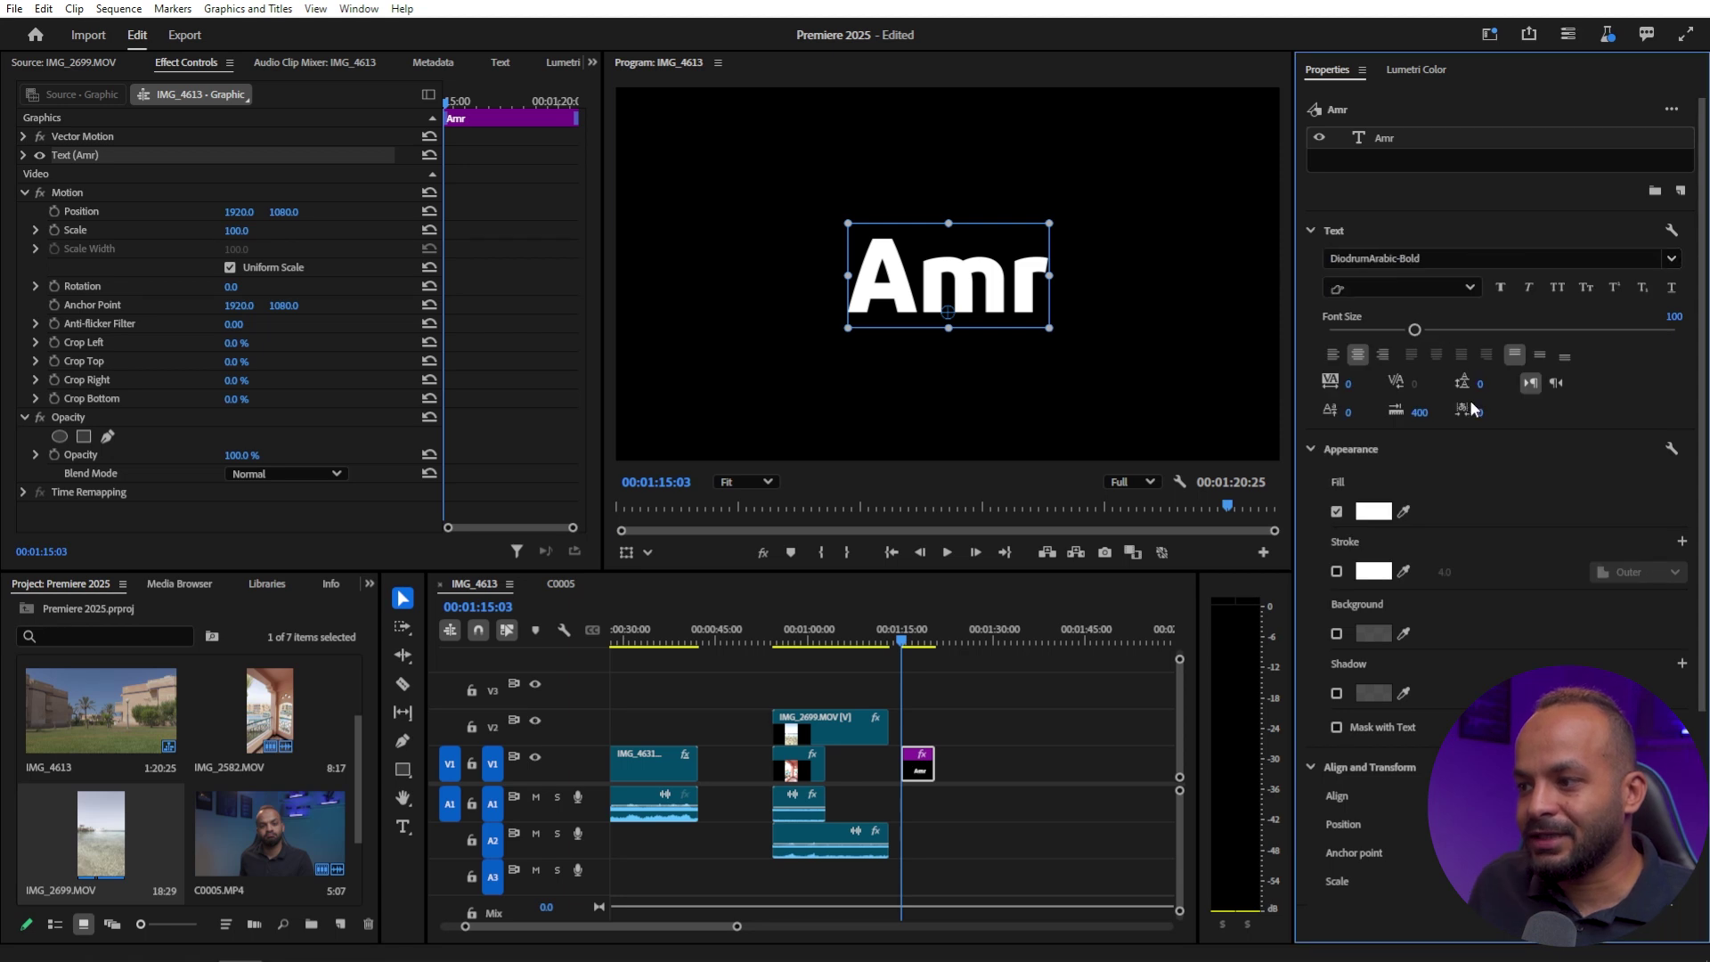
click(1385, 573)
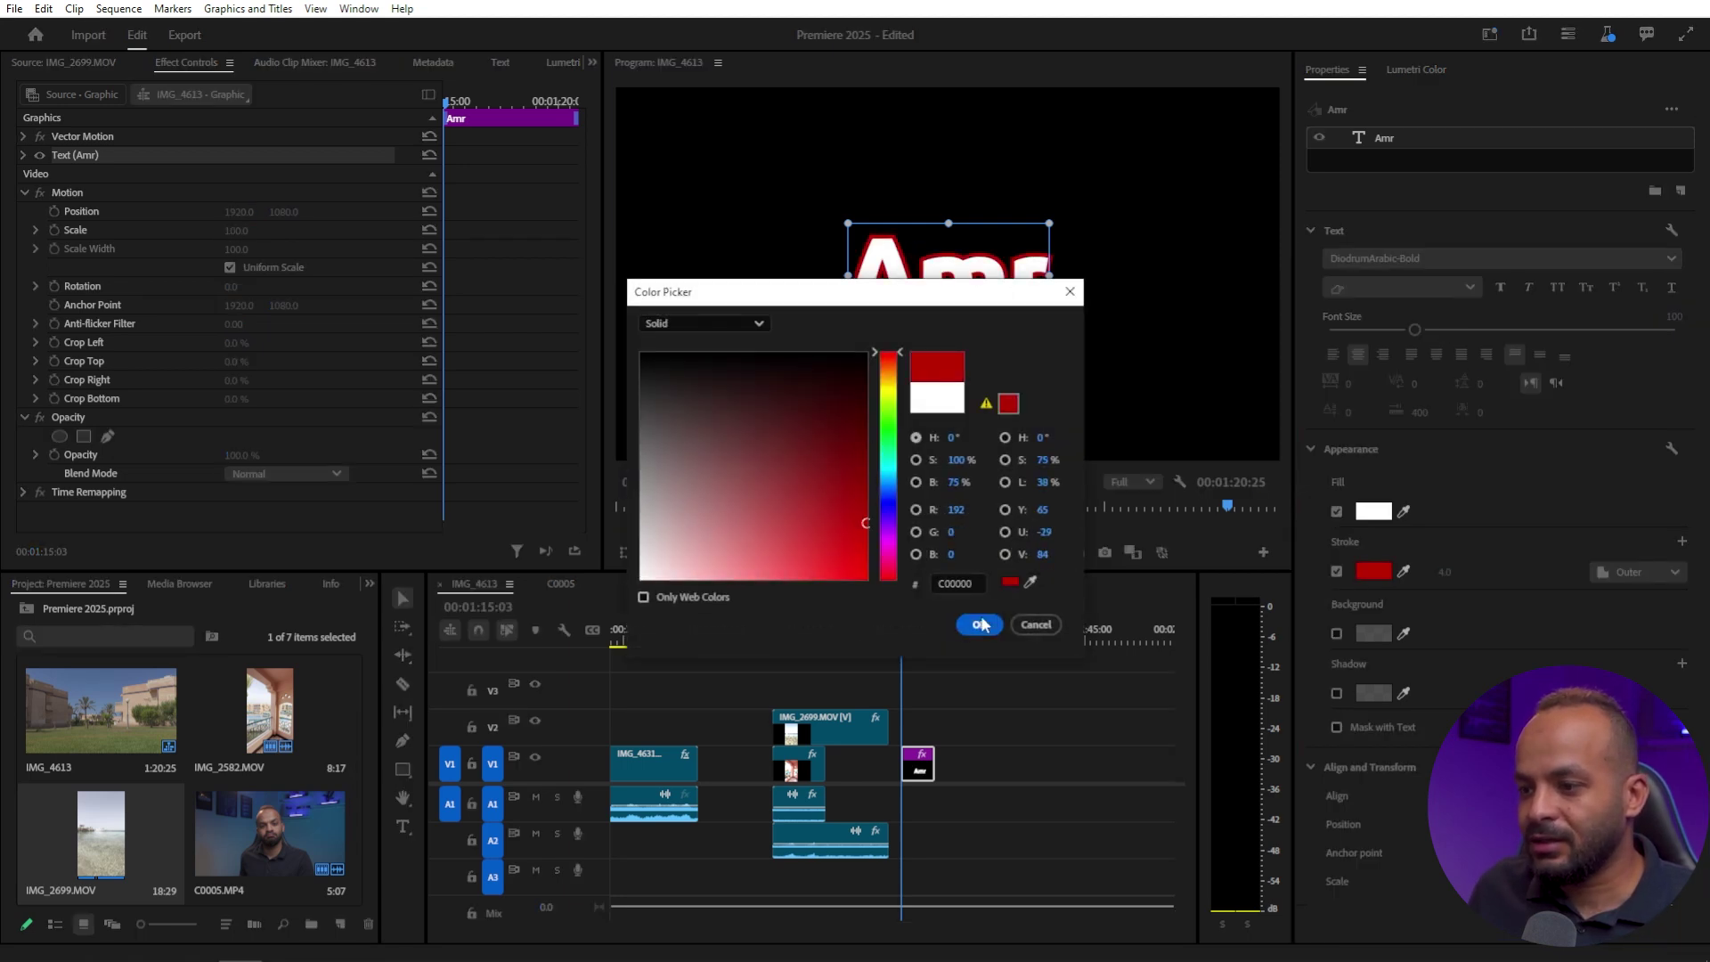
click(981, 625)
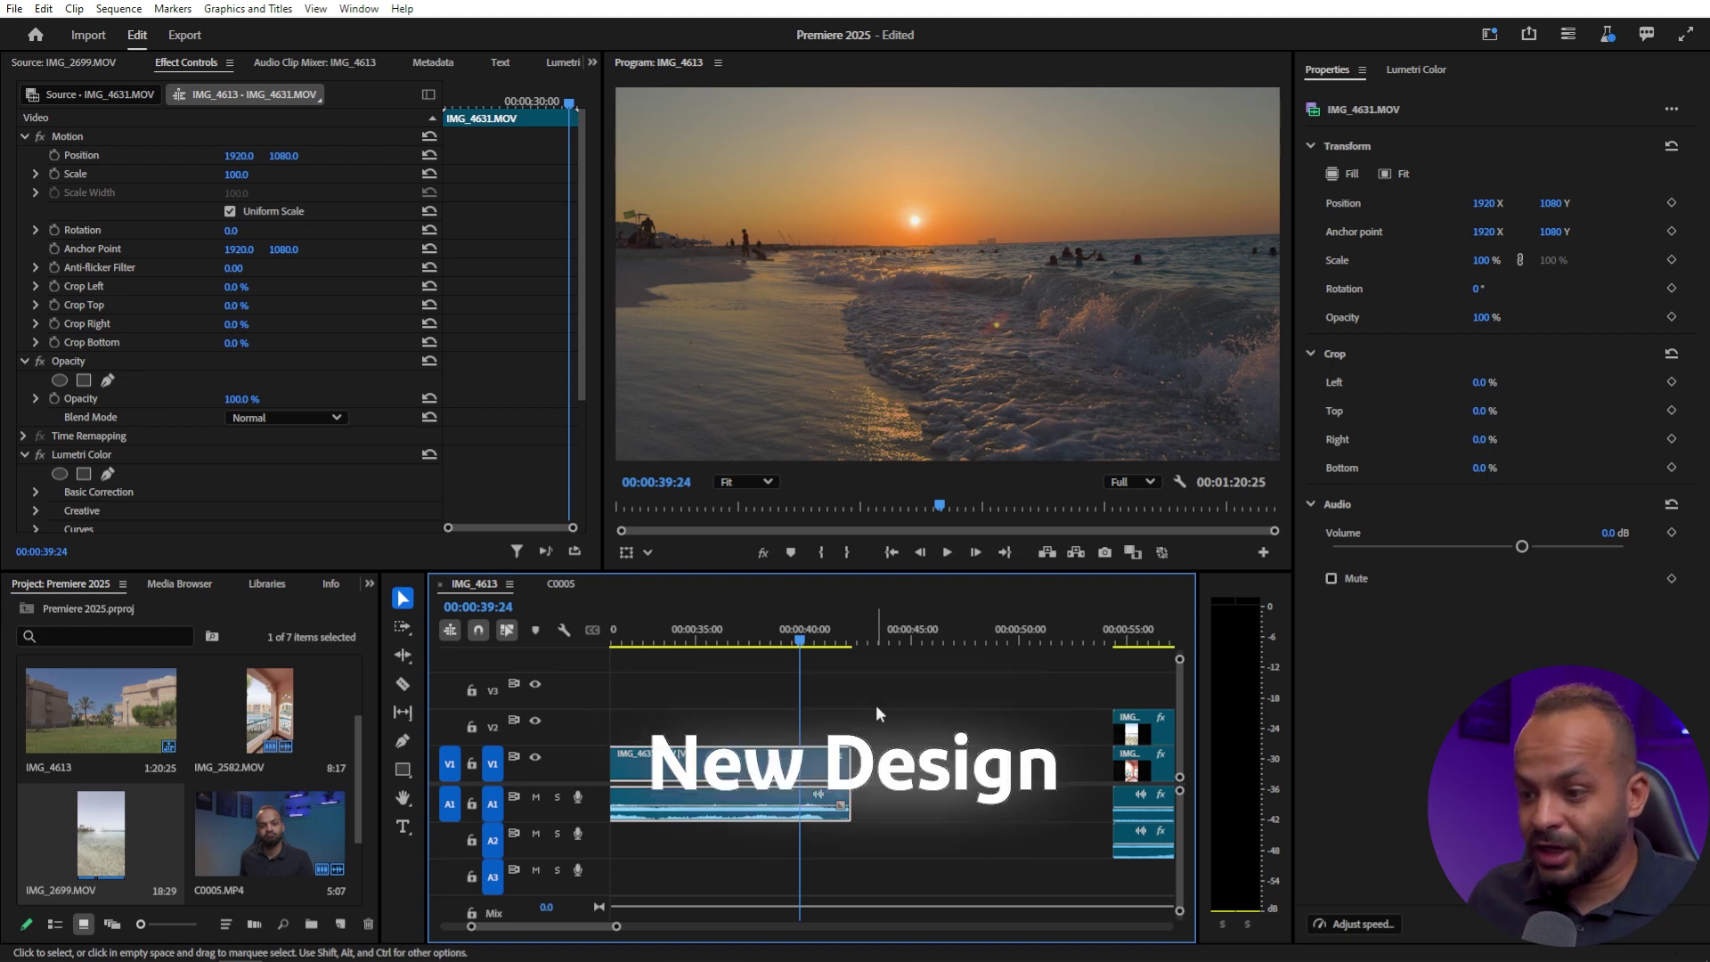
Step: Zoom the timeline and drag a roughly 00:00:01:08 fade-out onto the IMG_4631.MOV audio clip's end
click(890, 810)
key(=)
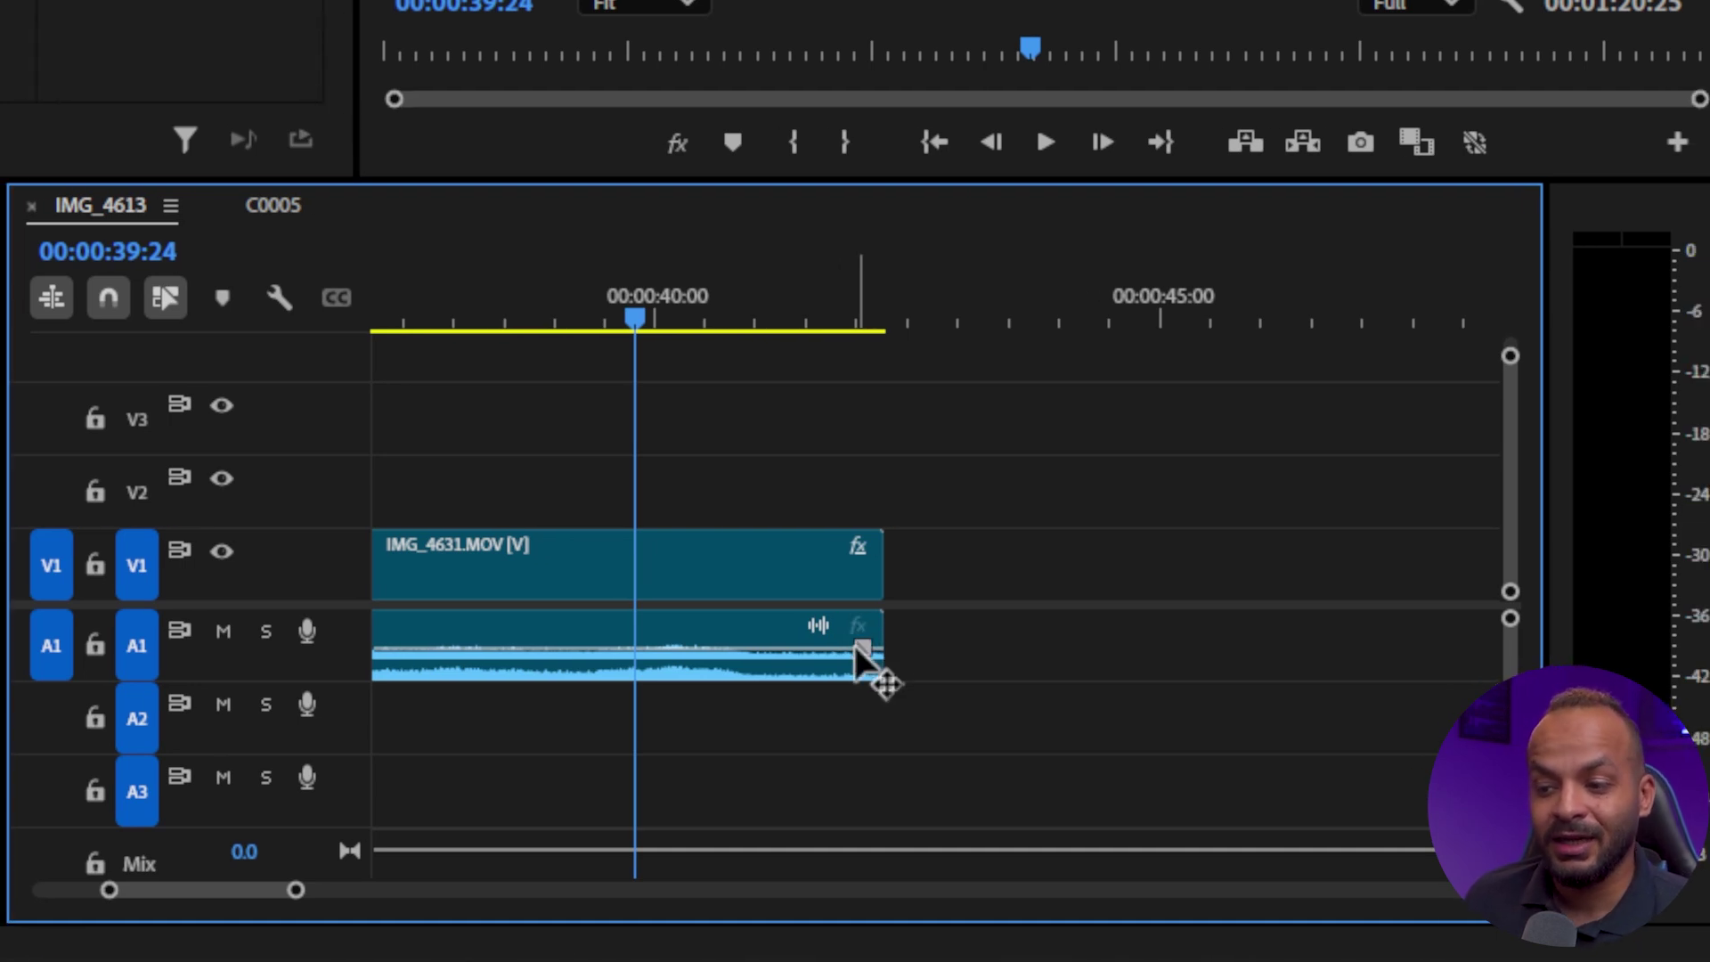
mouse_move(856, 650)
mouse_down()
mouse_move(763, 650)
mouse_move(775, 663)
mouse_move(867, 645)
mouse_move(831, 644)
mouse_up()
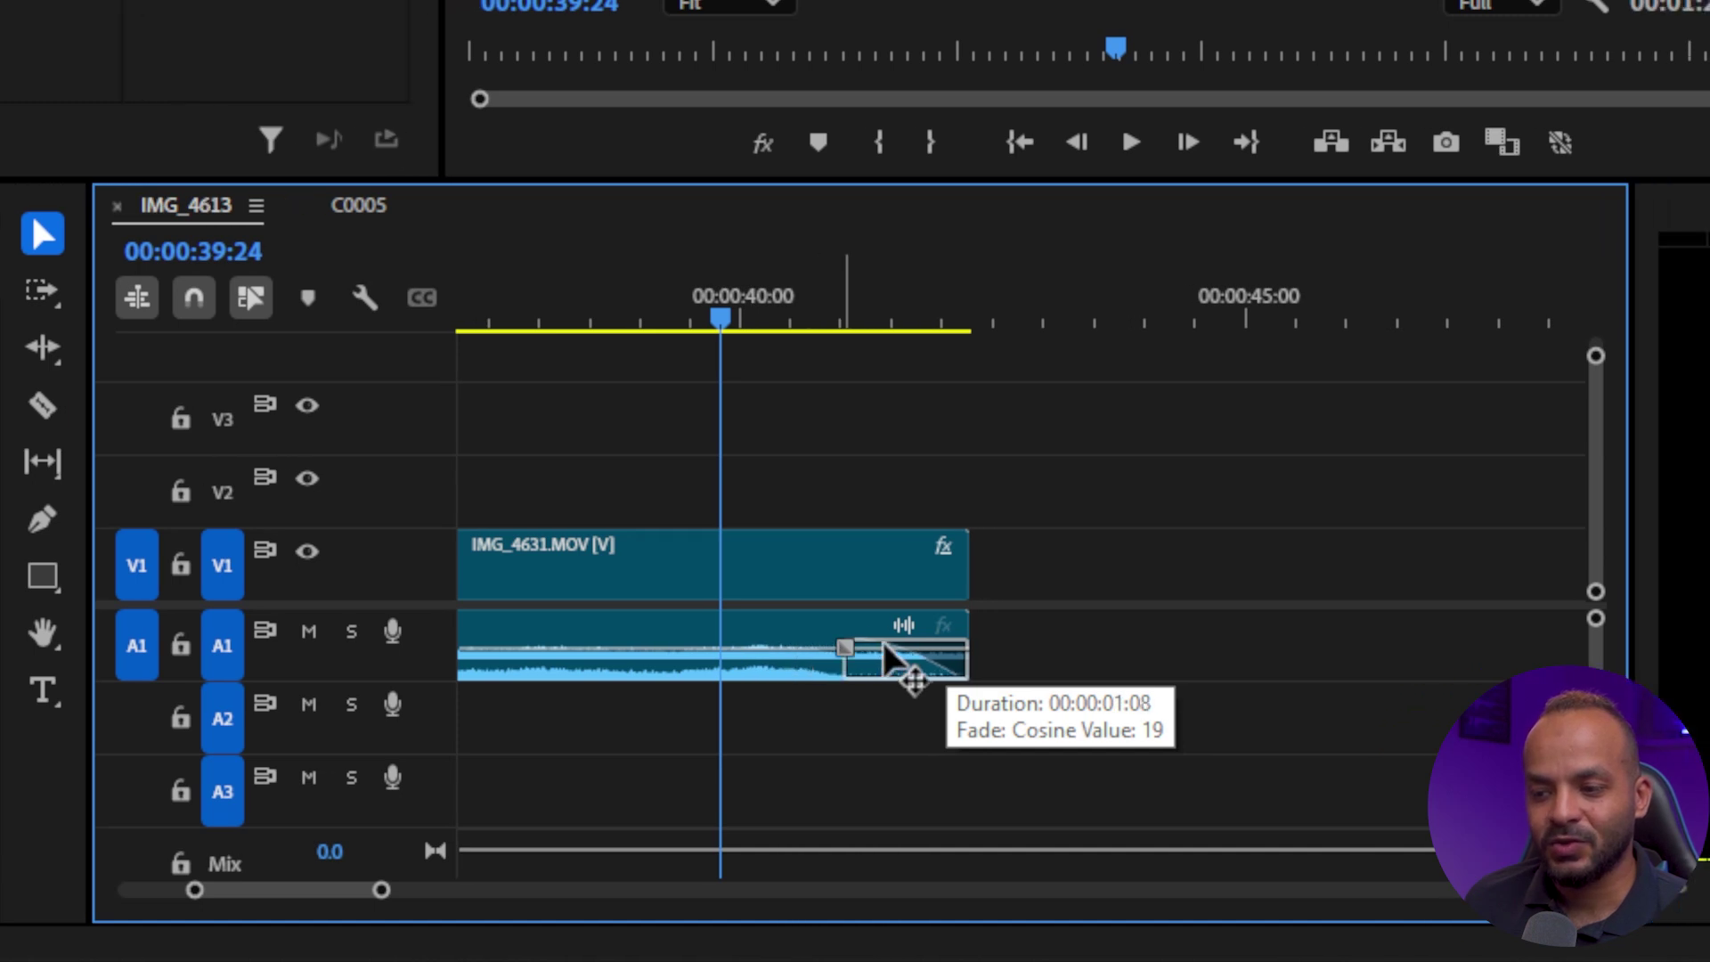
drag(859, 659, 849, 642)
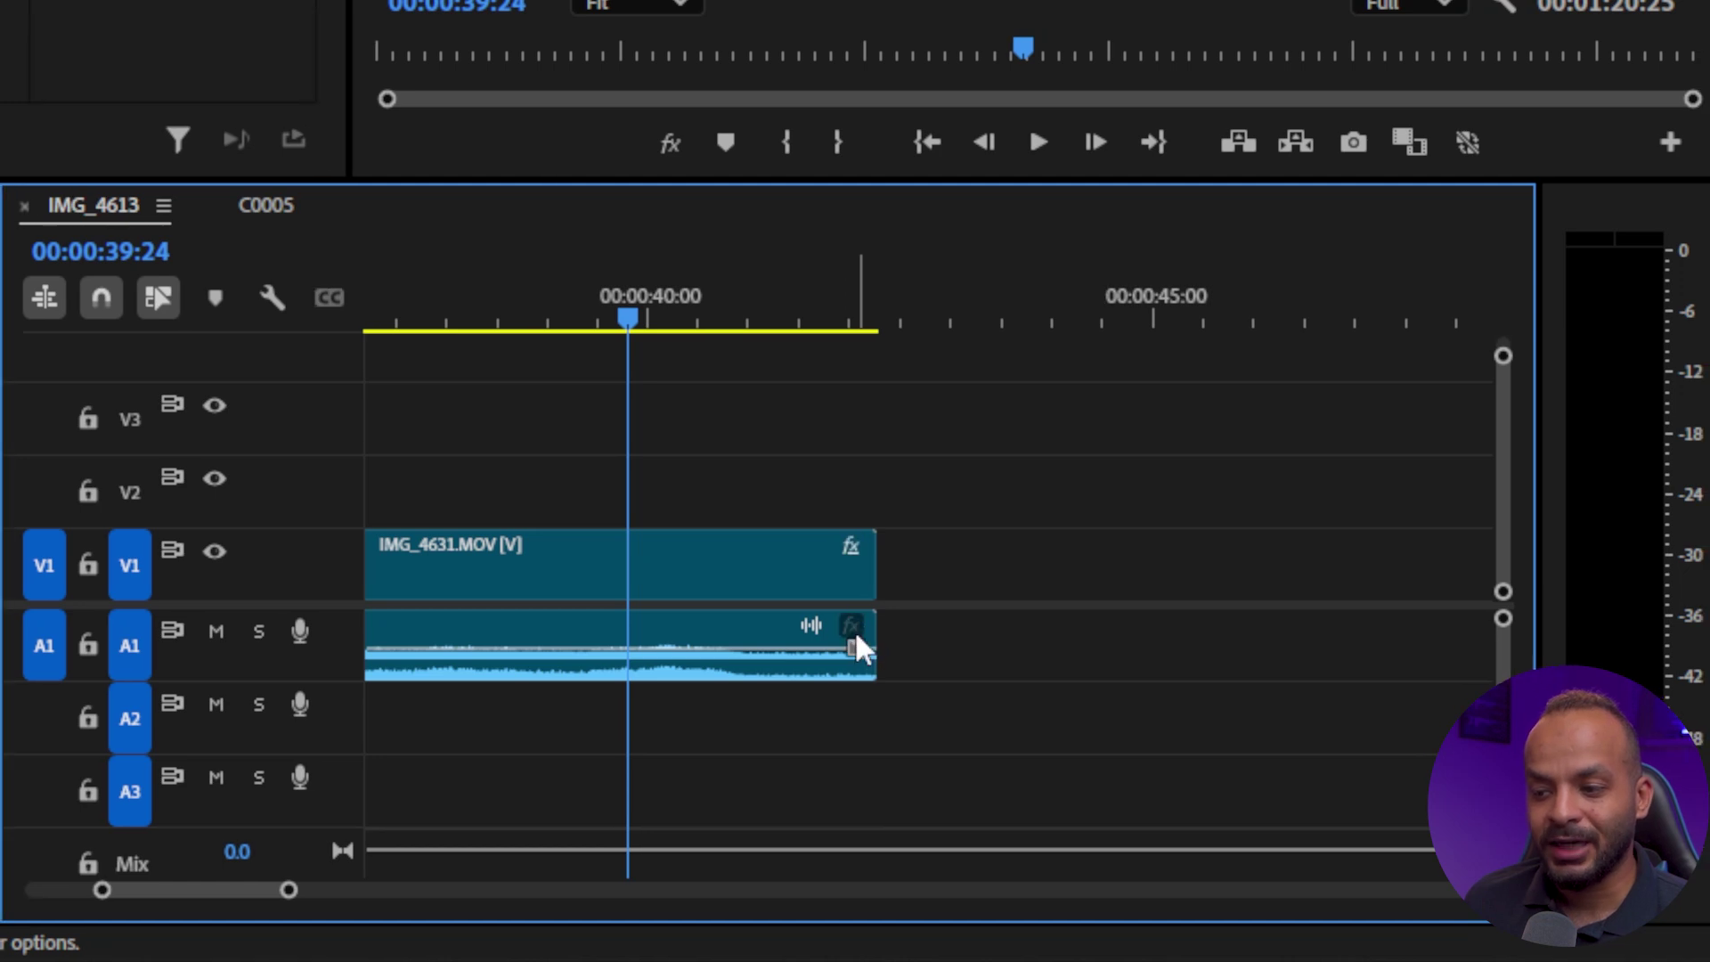
click(853, 629)
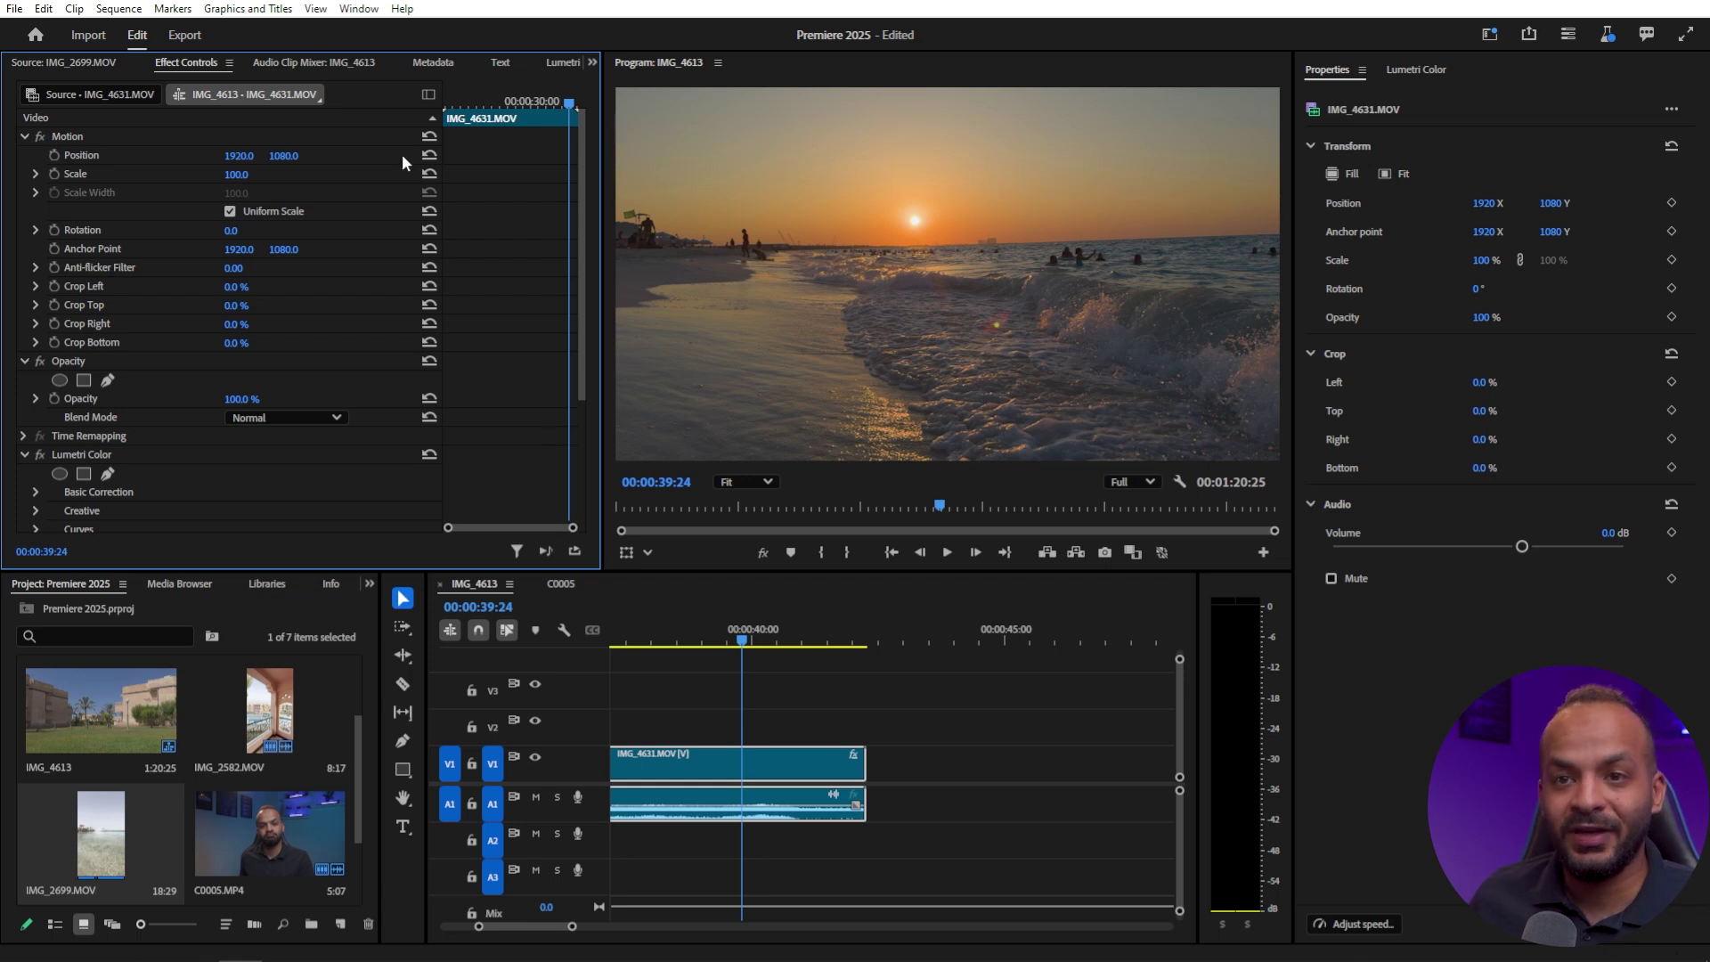
Step: In Preferences > Appearance, try the Dark and Light themes, then settle on Darkest
click(46, 10)
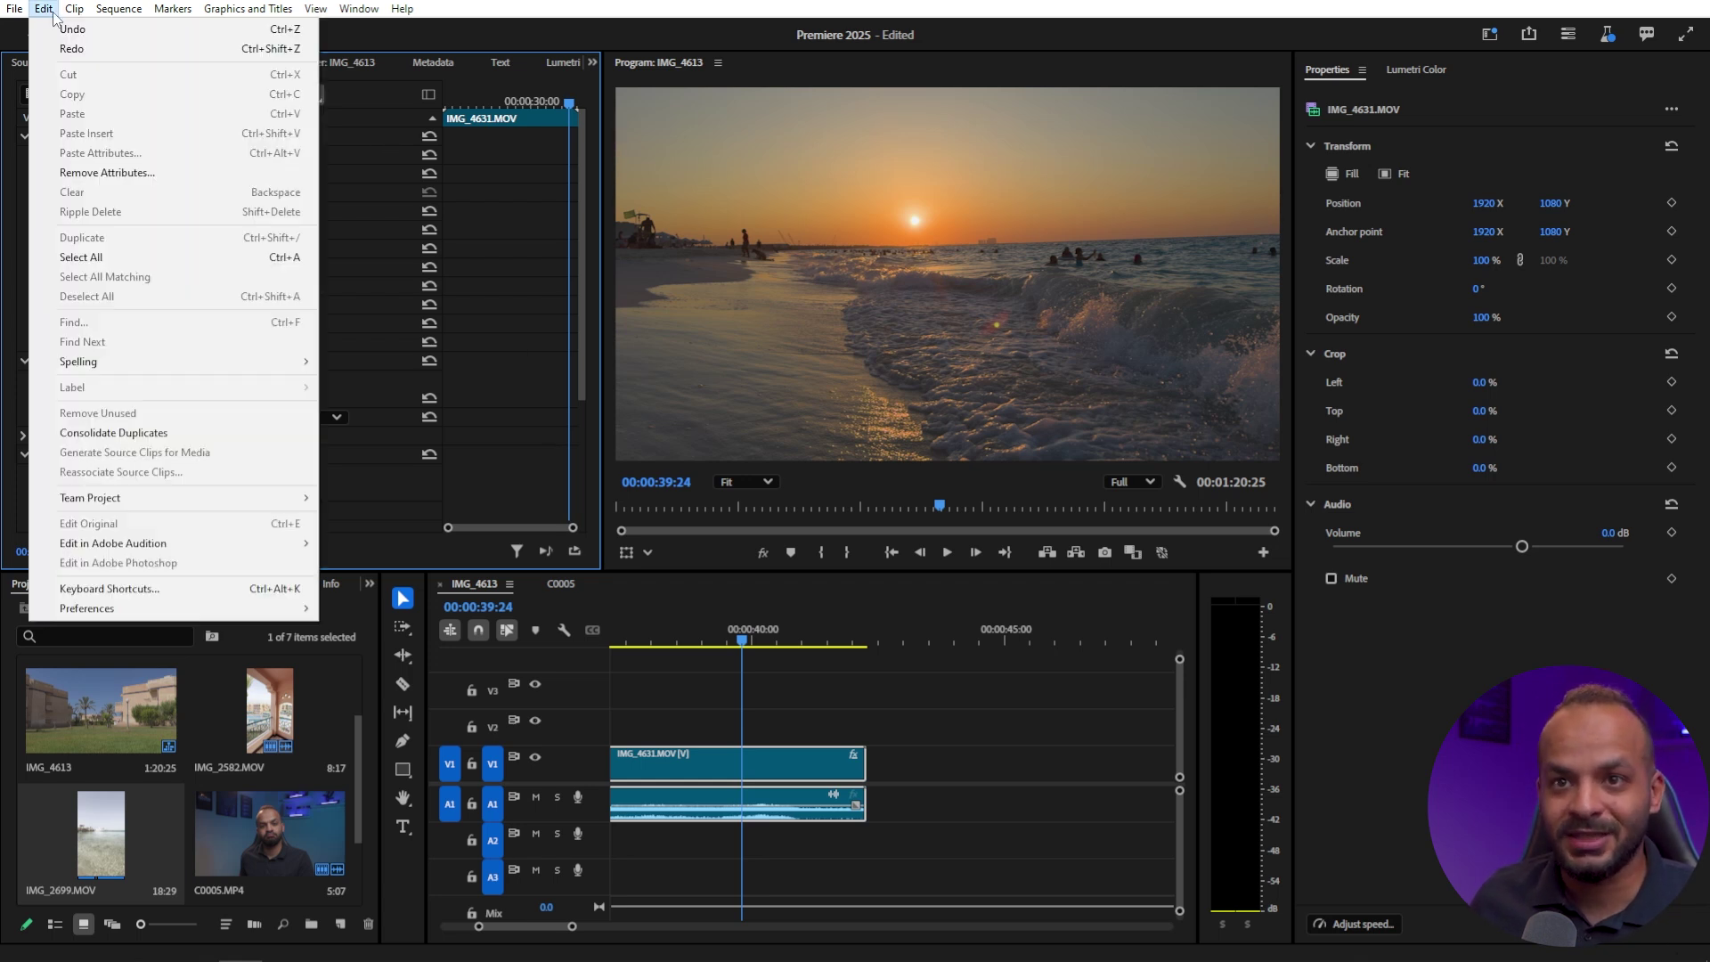
mouse_move(175, 614)
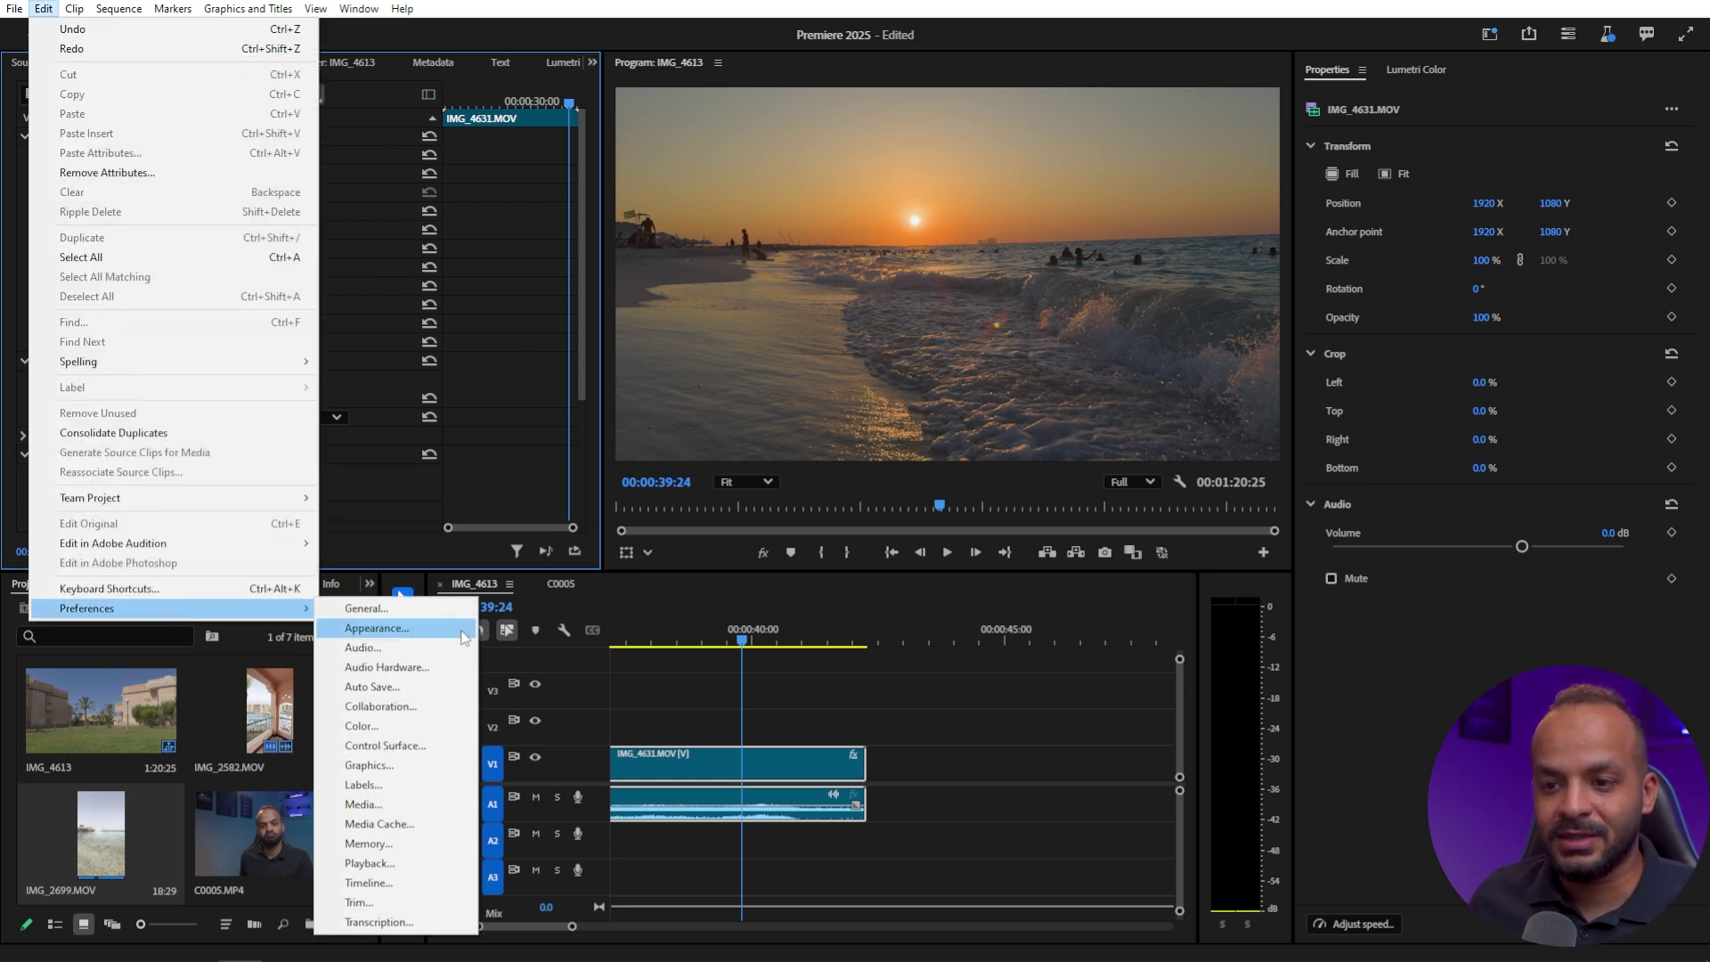
click(408, 628)
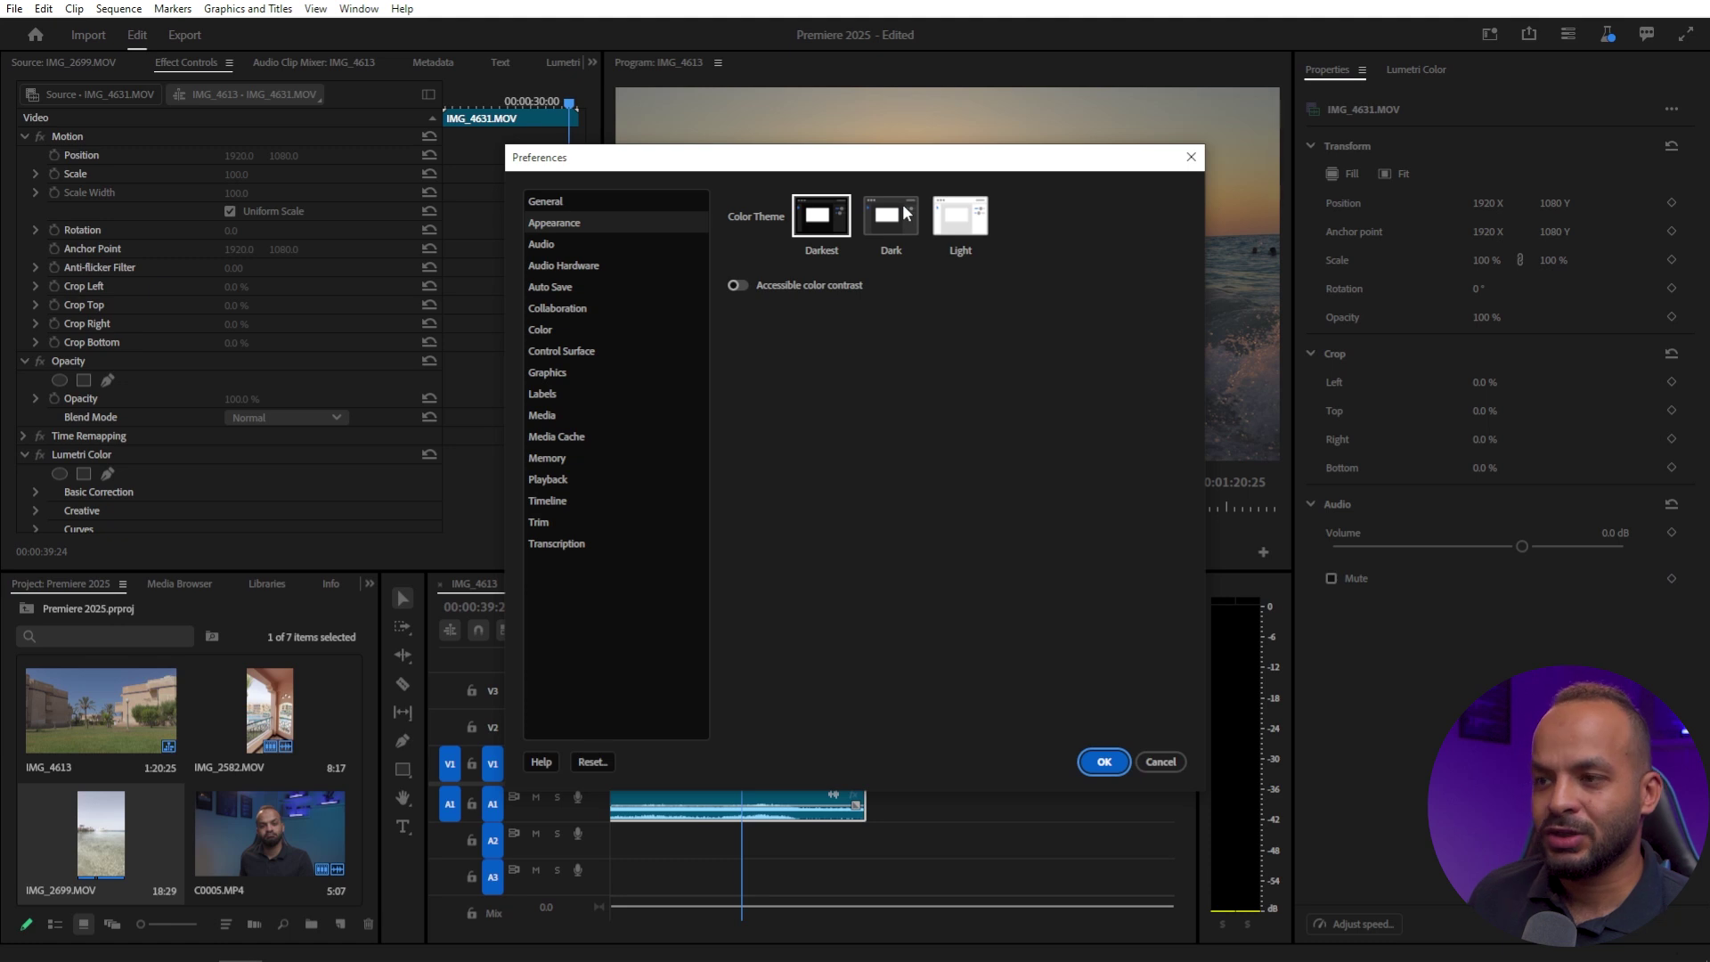
click(905, 212)
click(978, 233)
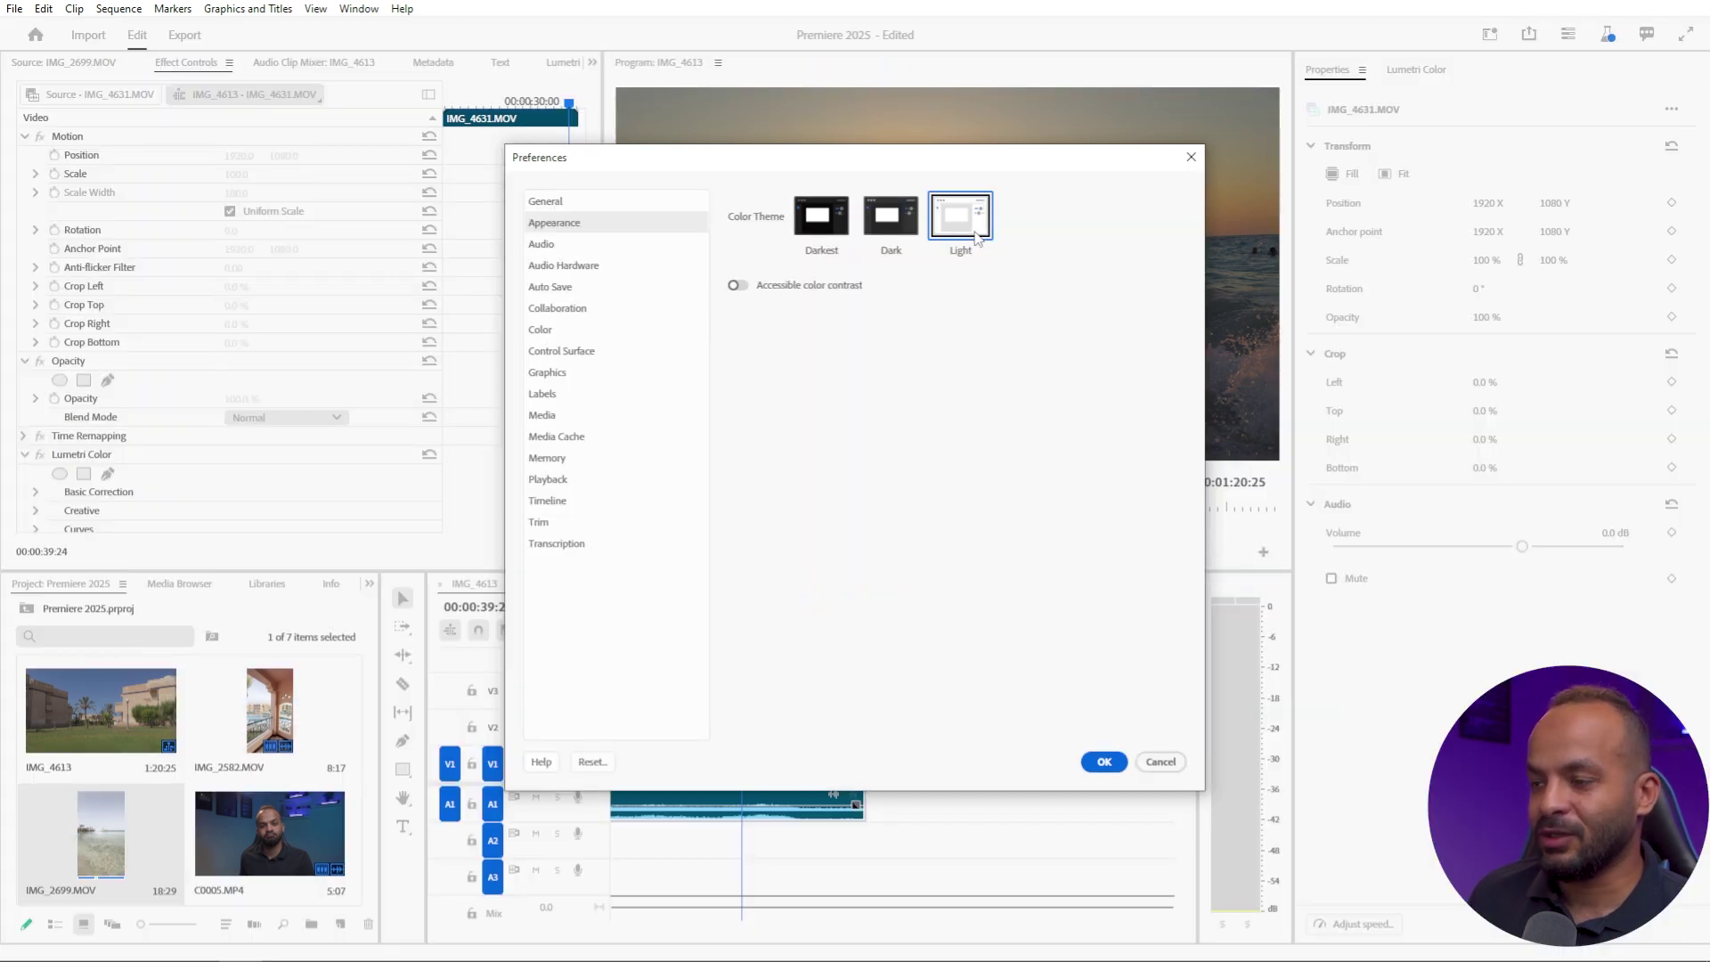
click(816, 230)
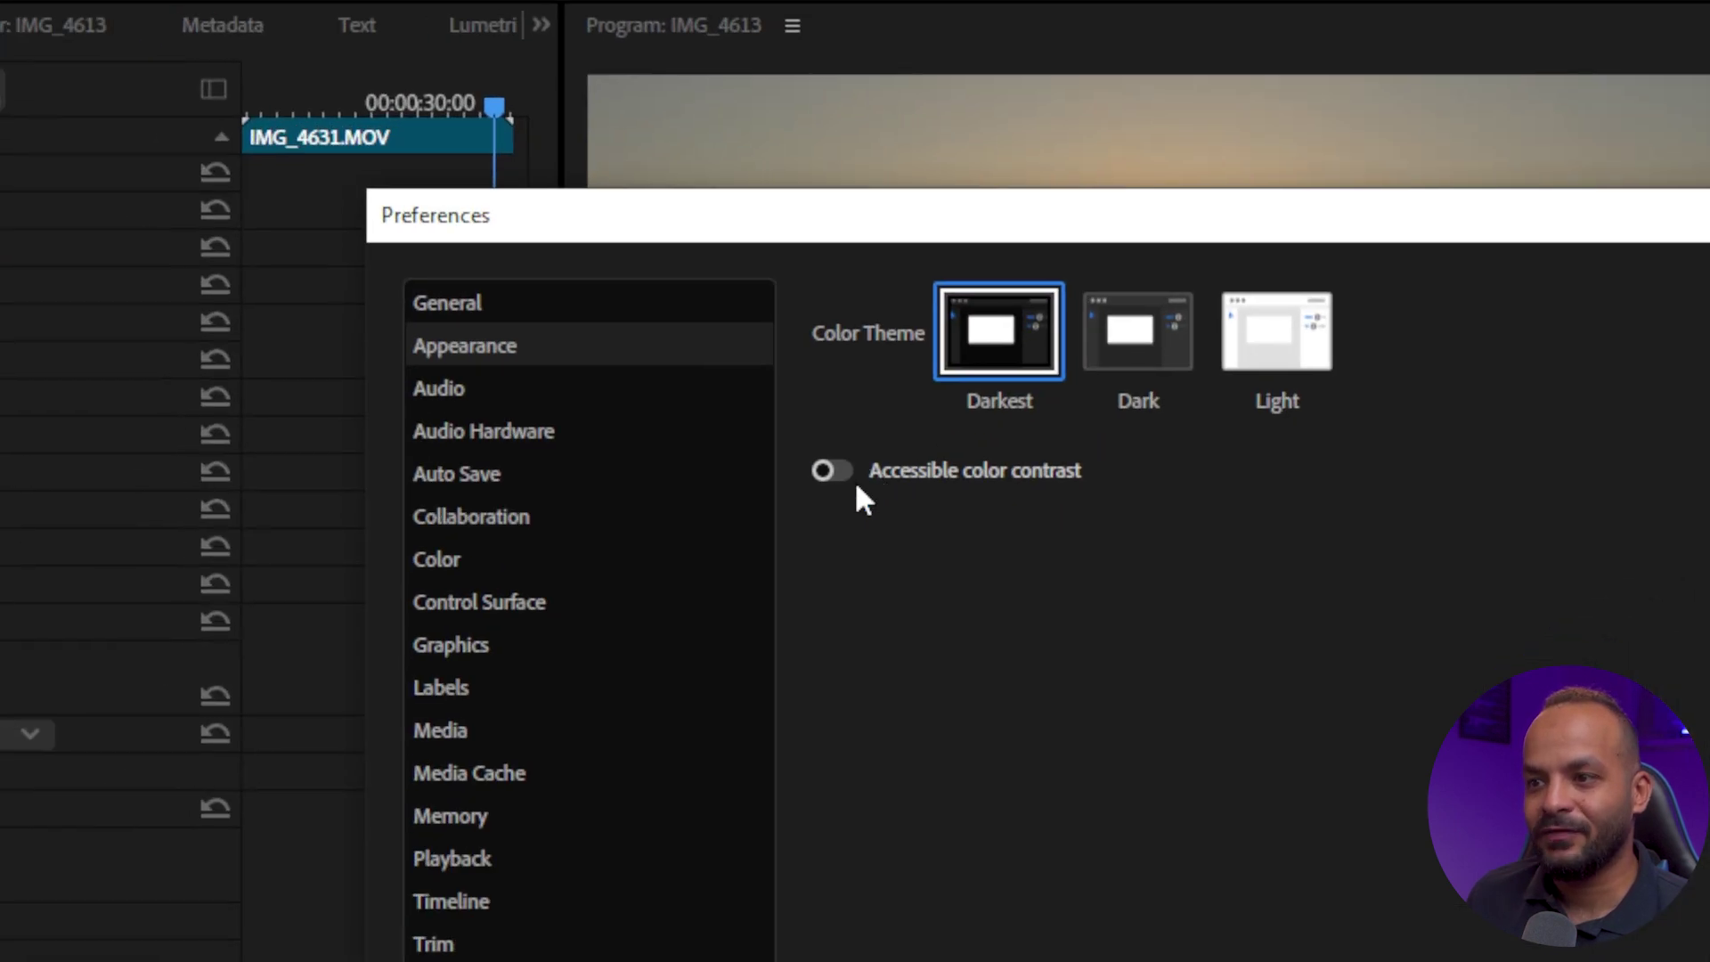
Step: Toggle Accessible color contrast off and on, leaving it enabled
mouse_move(743, 298)
click(847, 475)
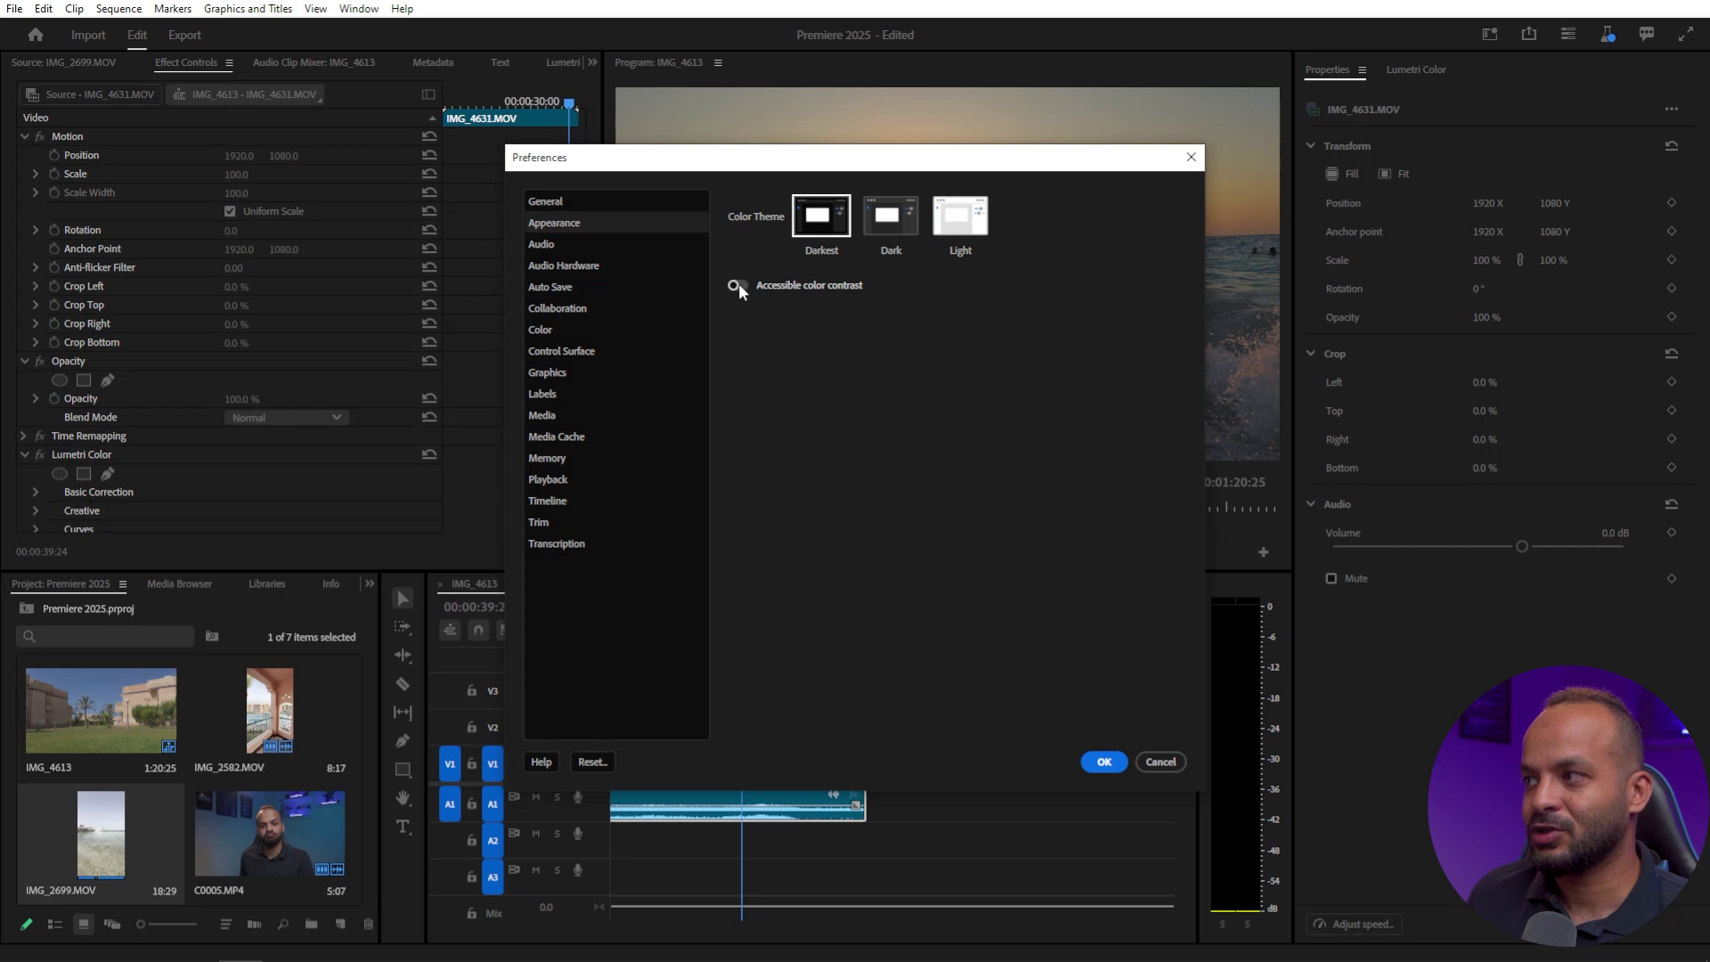
click(738, 286)
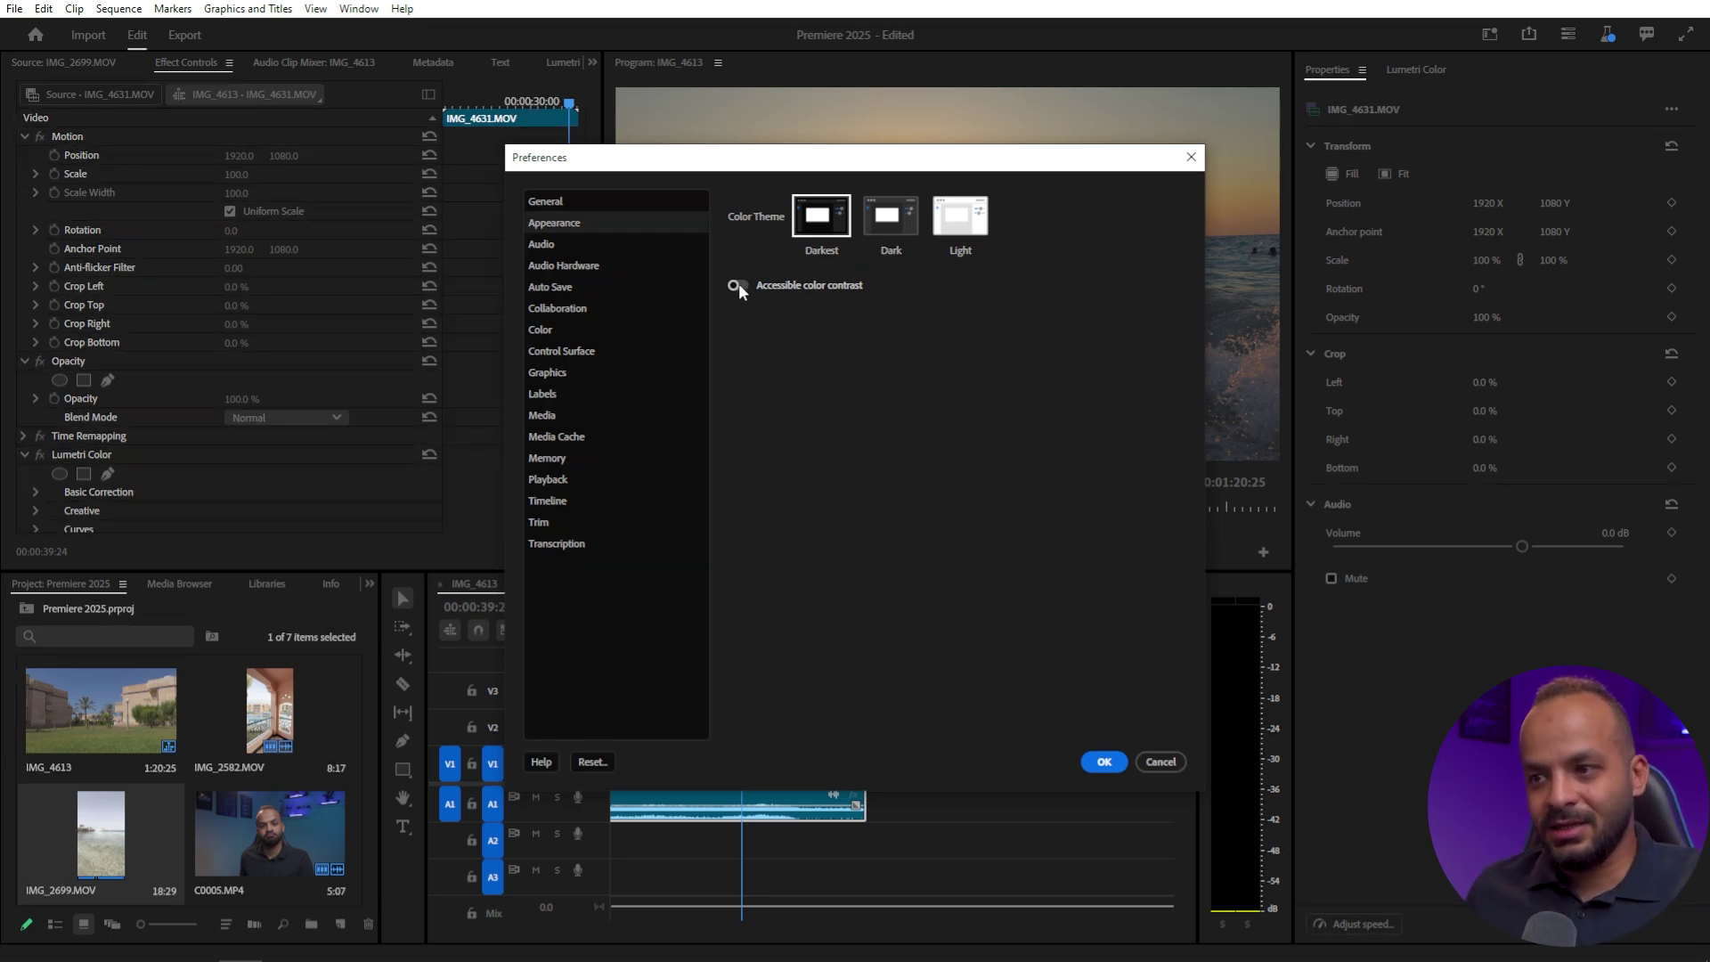
click(740, 284)
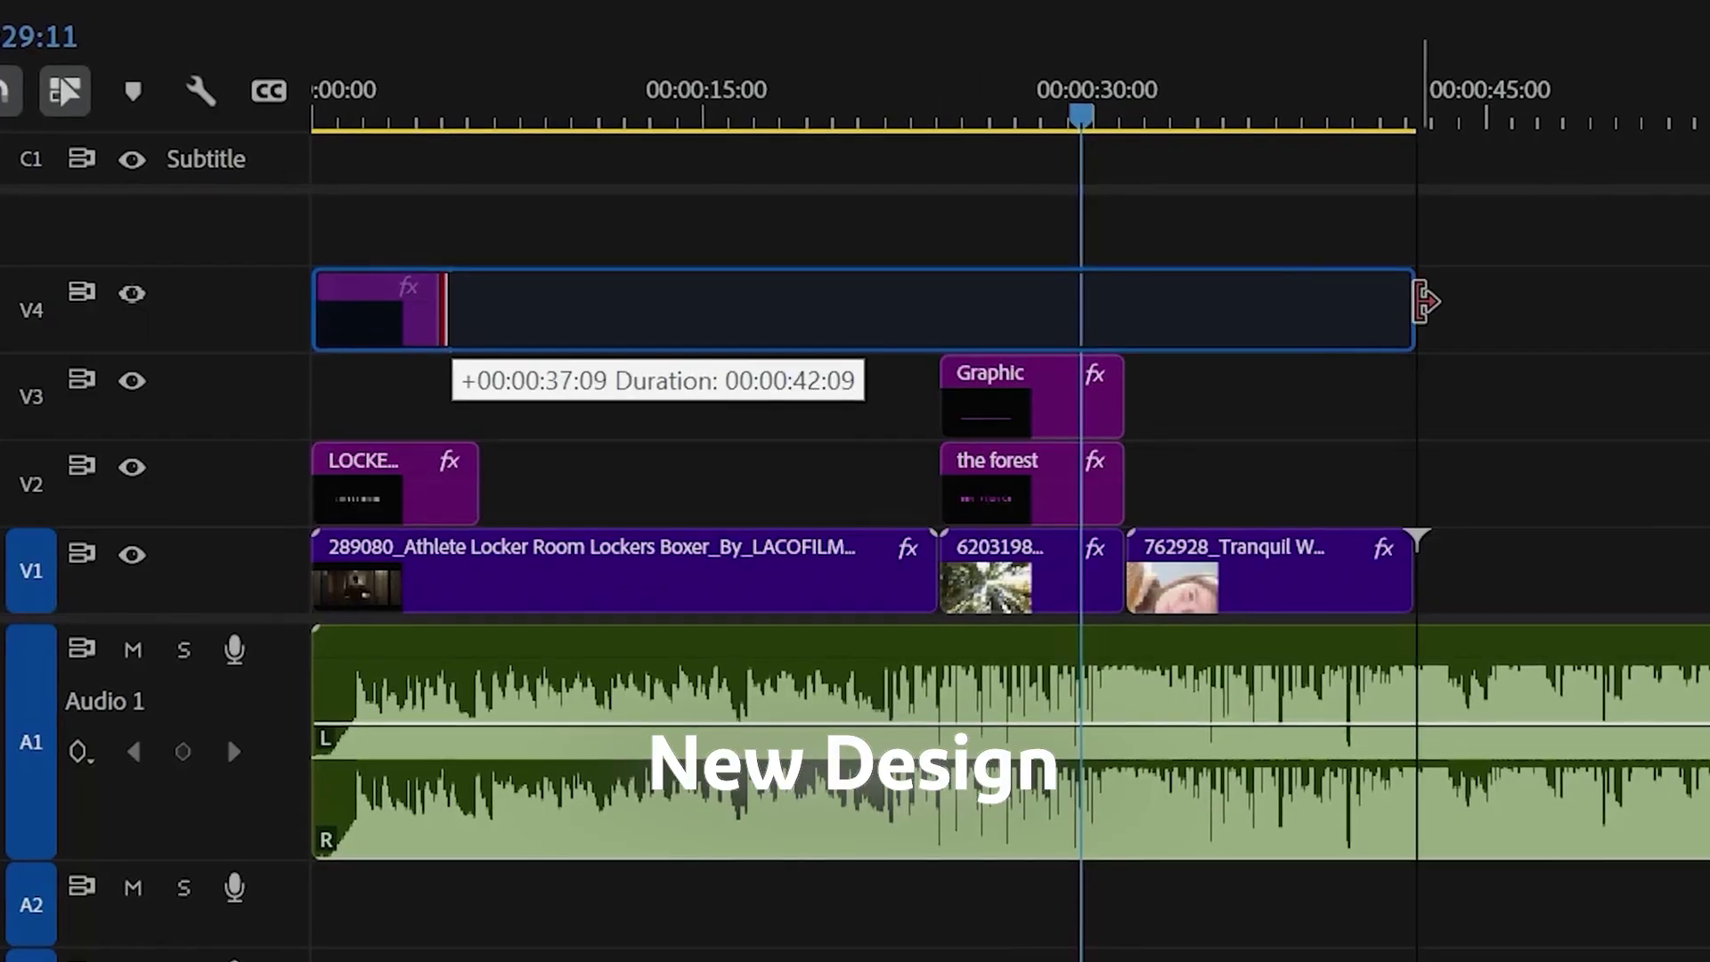
Step: Extend the V4 Adjustment Layer to about 00:00:42 and export the Footage sequence as Apple ProRes 422
drag(472, 317, 1416, 316)
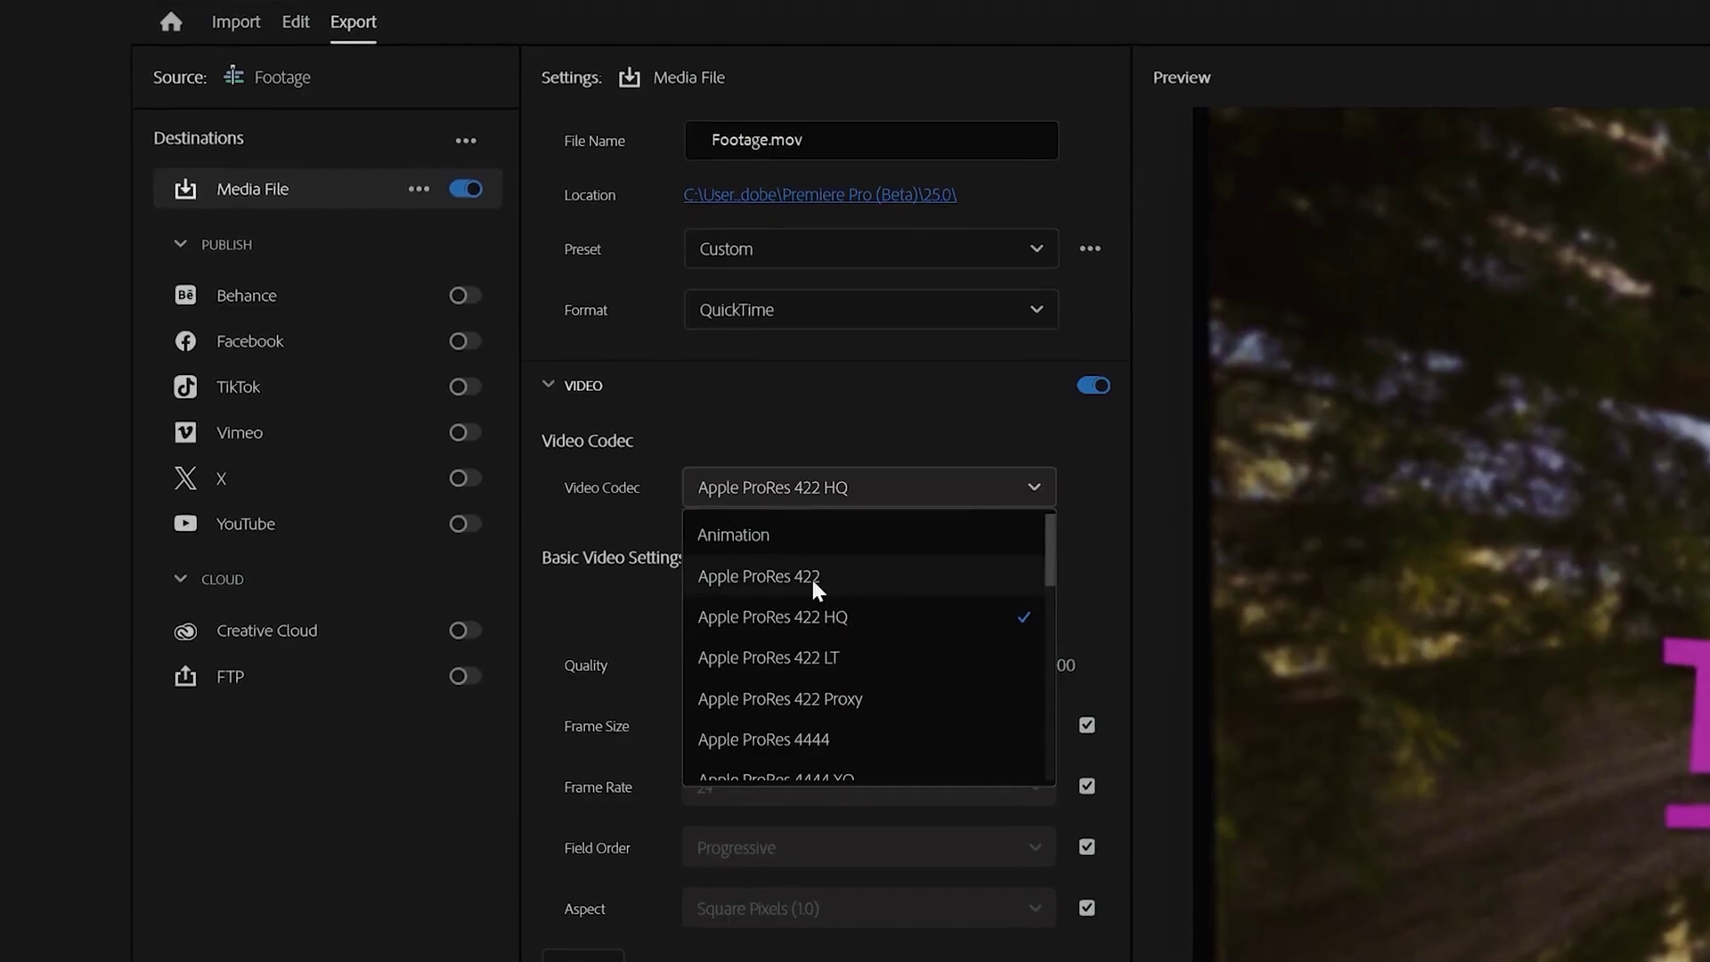
click(810, 575)
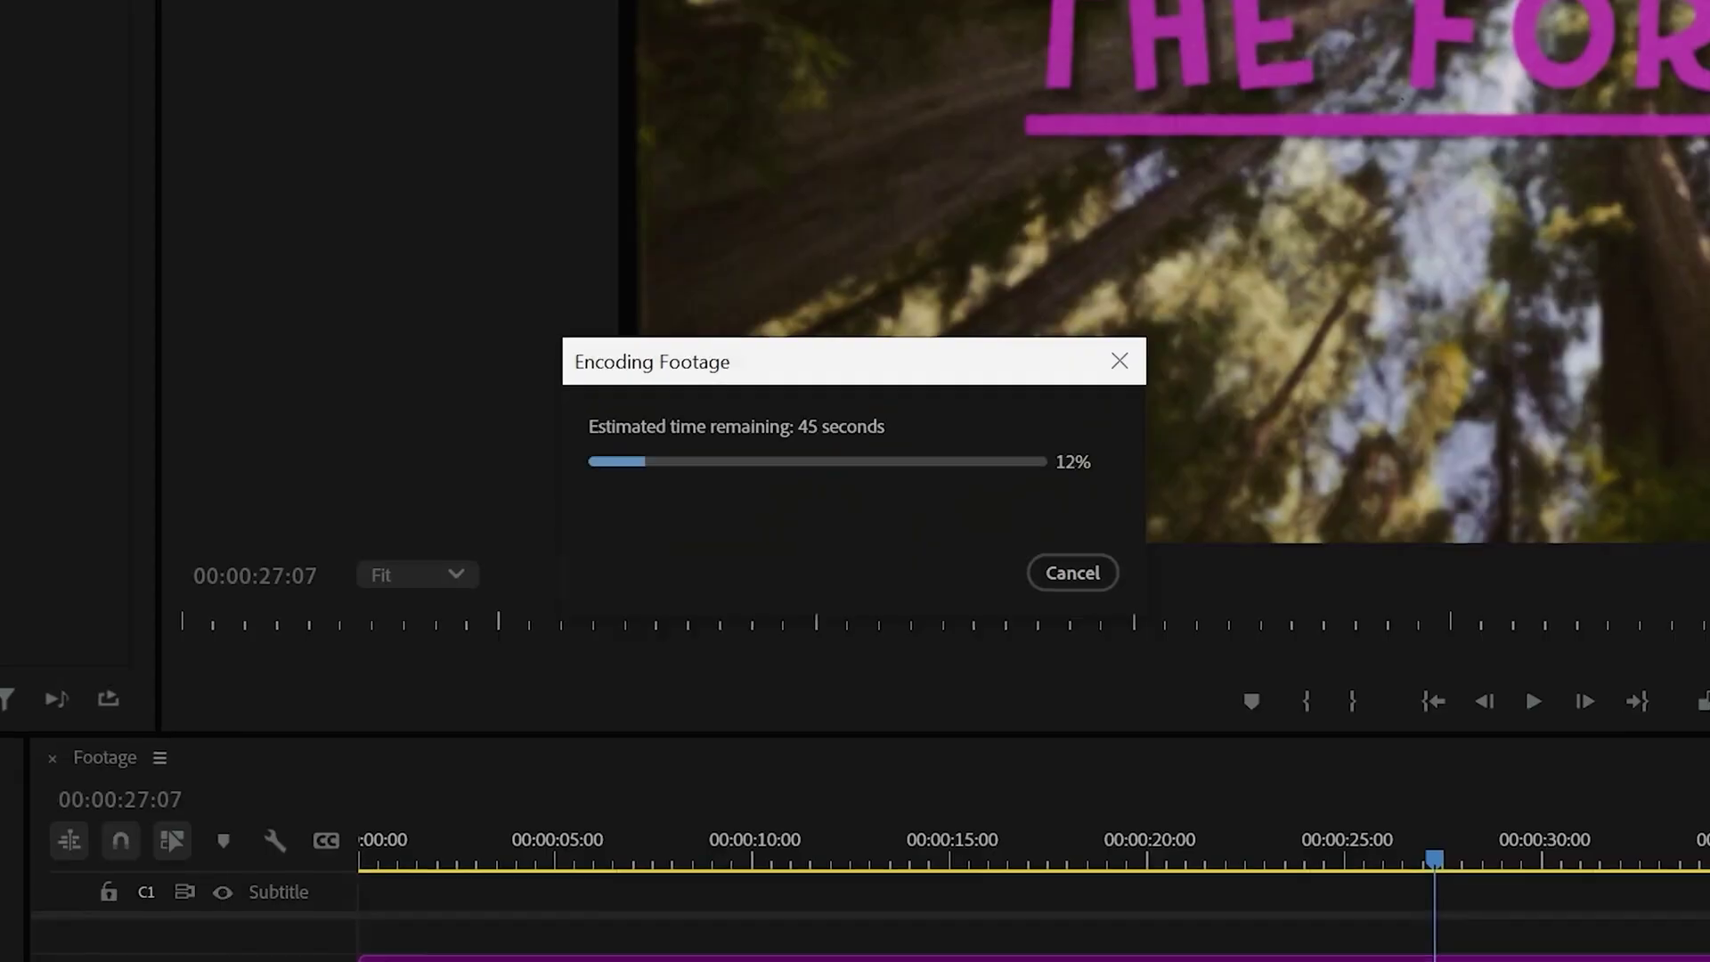